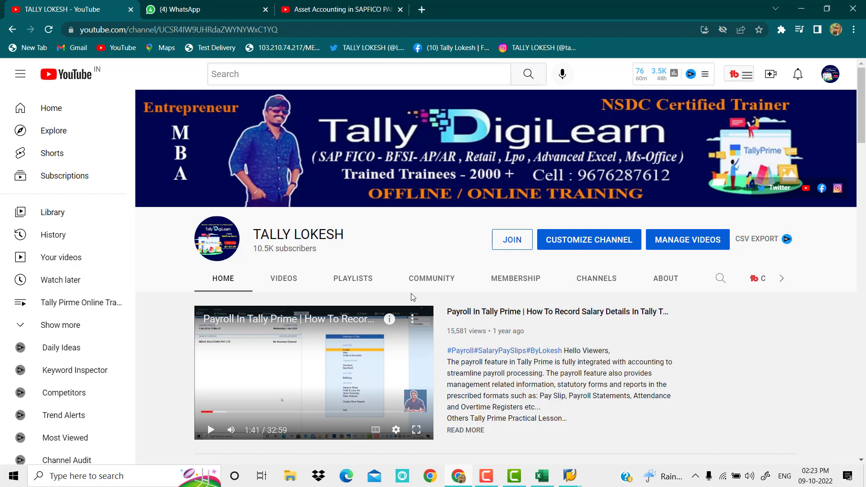
- Switch to the With Holding Tax workbook in Excel and review the Part-1 asset accounting configuration steps
click(545, 477)
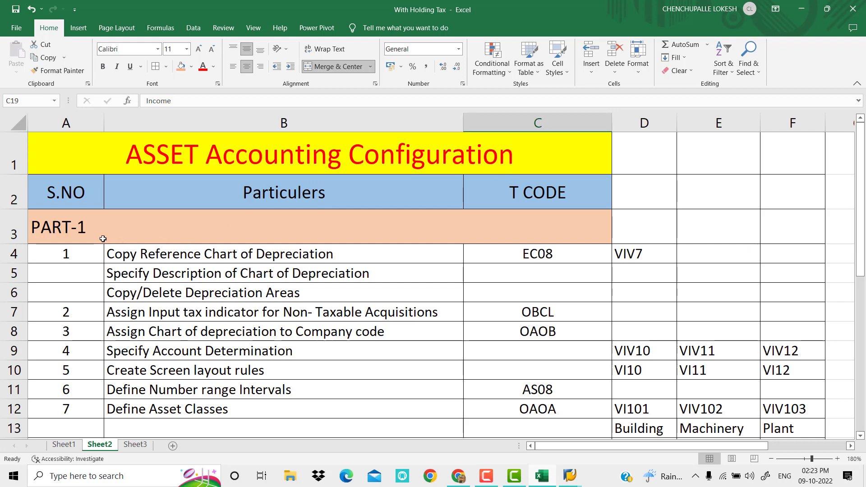
drag(215, 262, 224, 409)
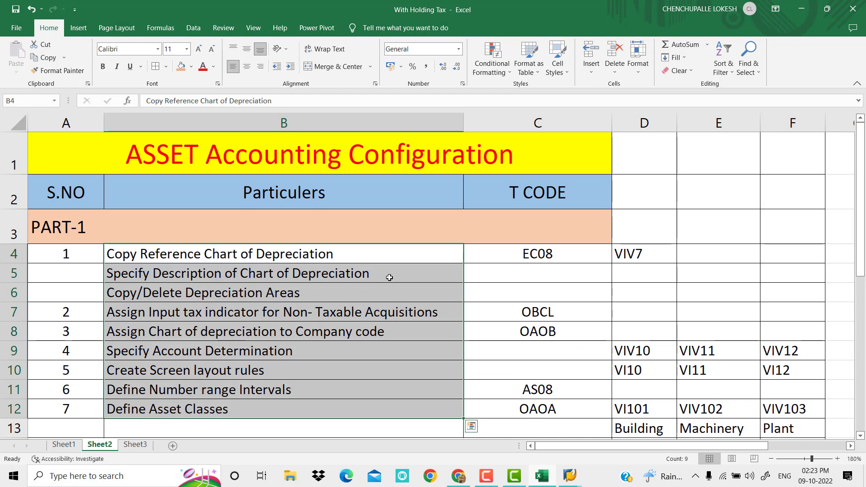
scroll(387, 278, down, 4)
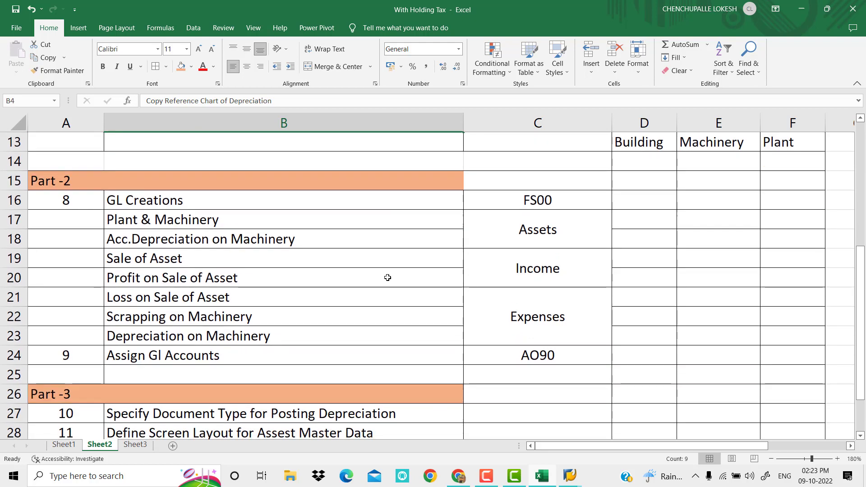
scroll(374, 279, up, 1)
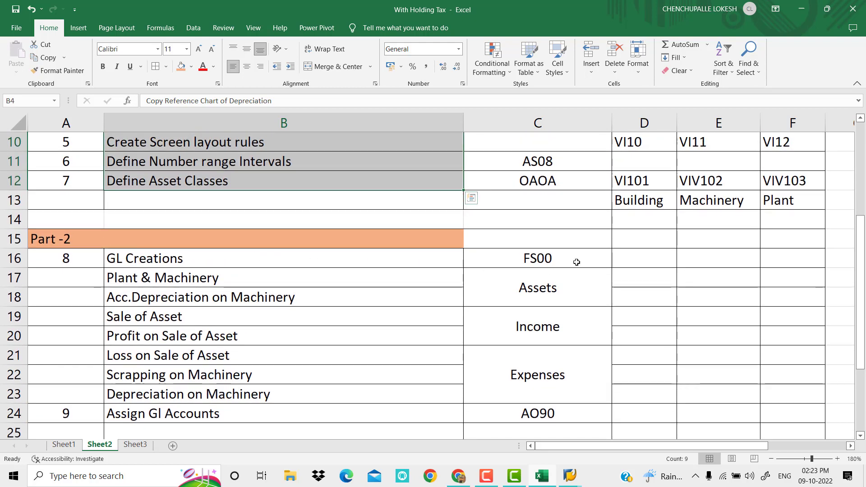
- Review the G/L accounts listed under GL Creations in Part-2 and their Assets, Income and Expenses classifications
click(302, 282)
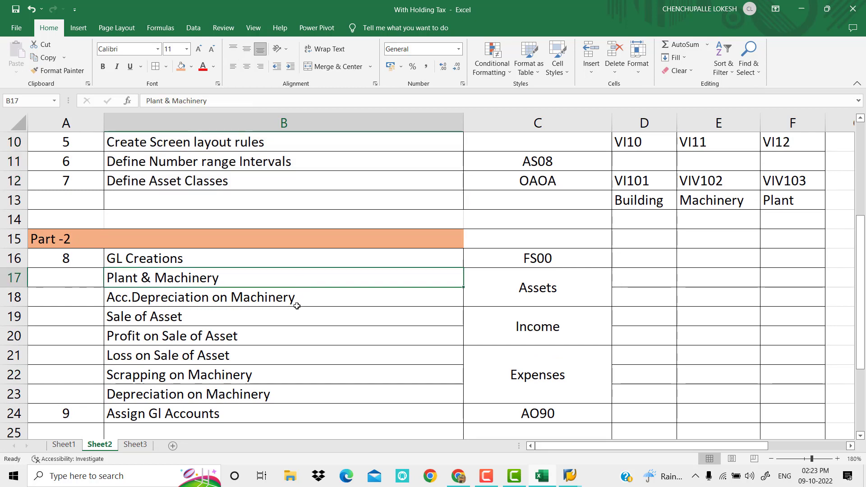
click(338, 301)
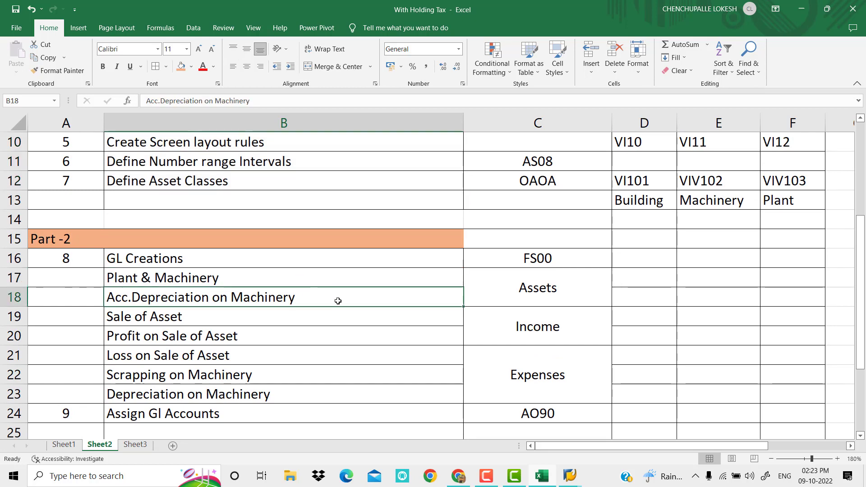
click(292, 318)
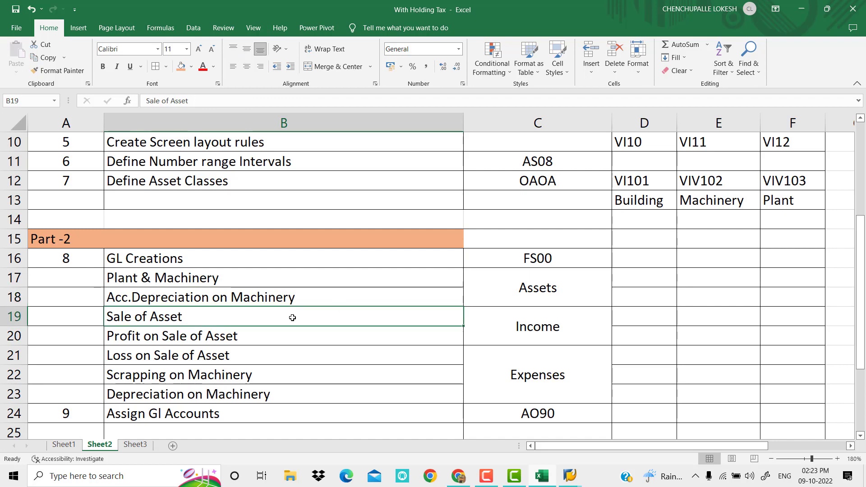
click(287, 340)
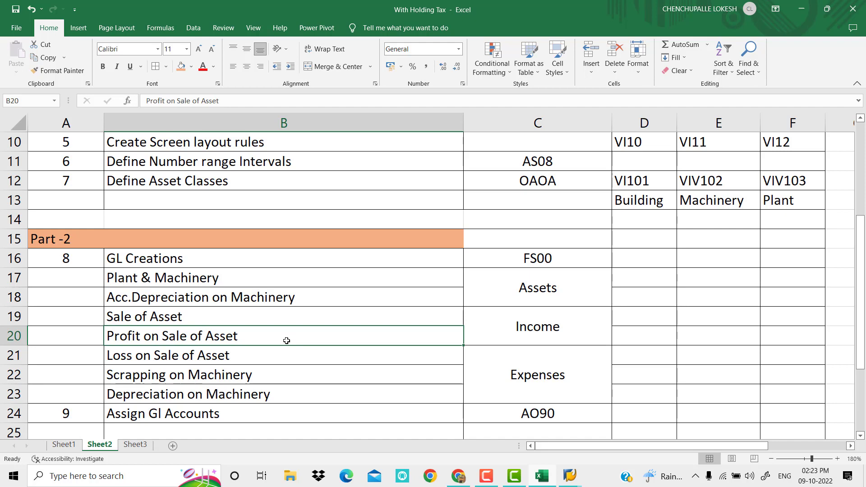
click(281, 358)
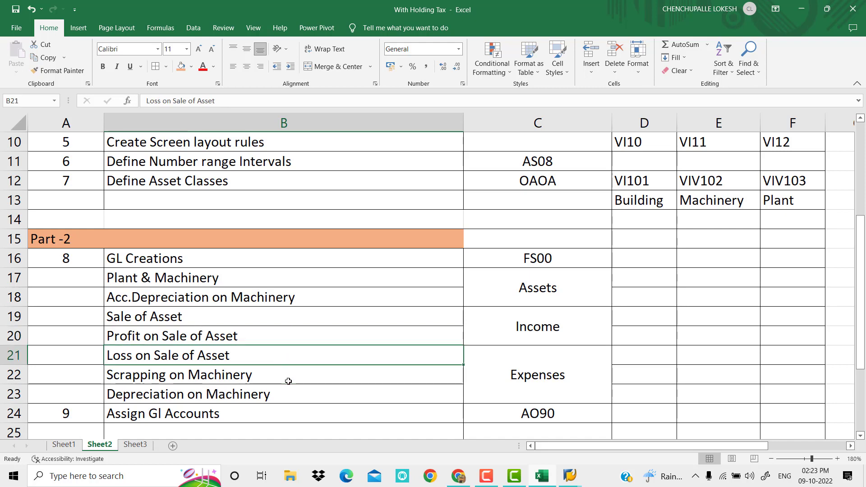
click(292, 376)
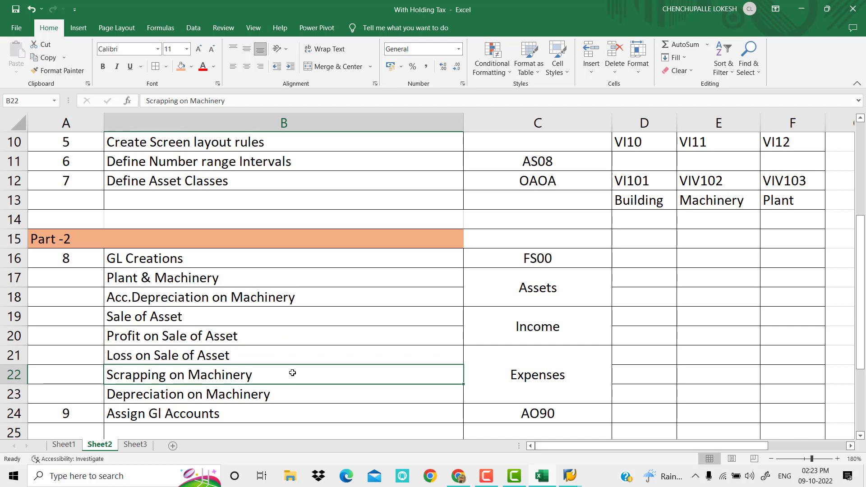
click(298, 397)
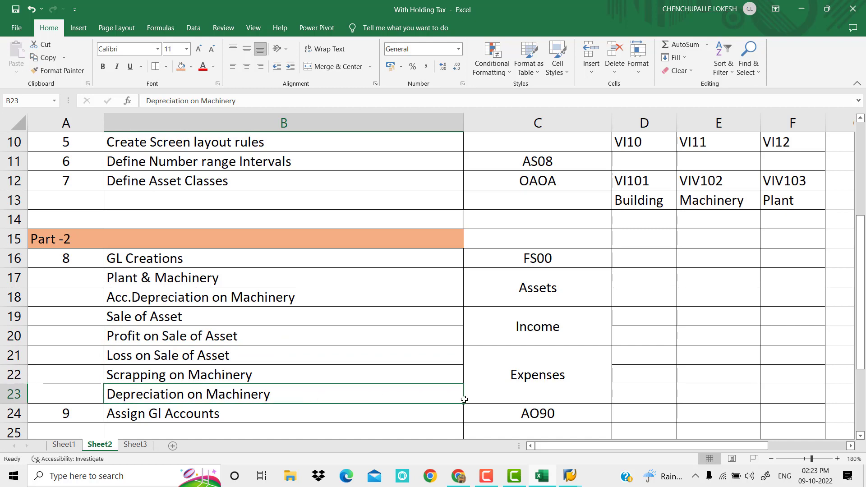
click(521, 365)
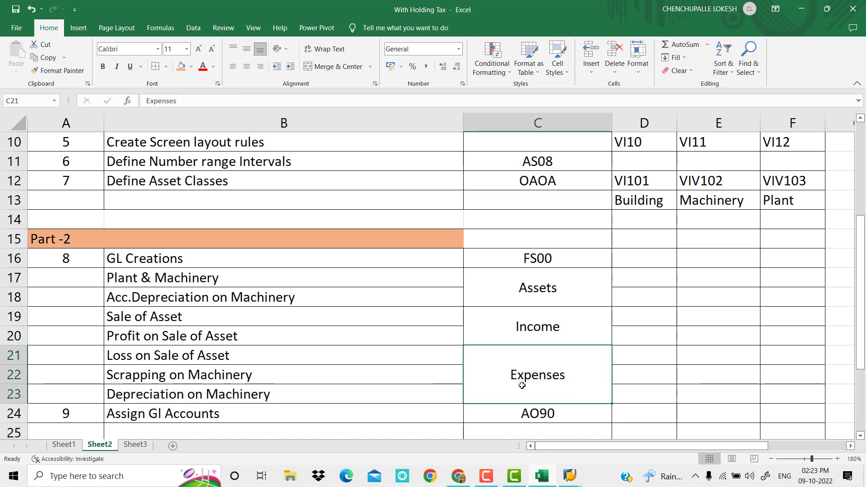
click(522, 323)
click(516, 289)
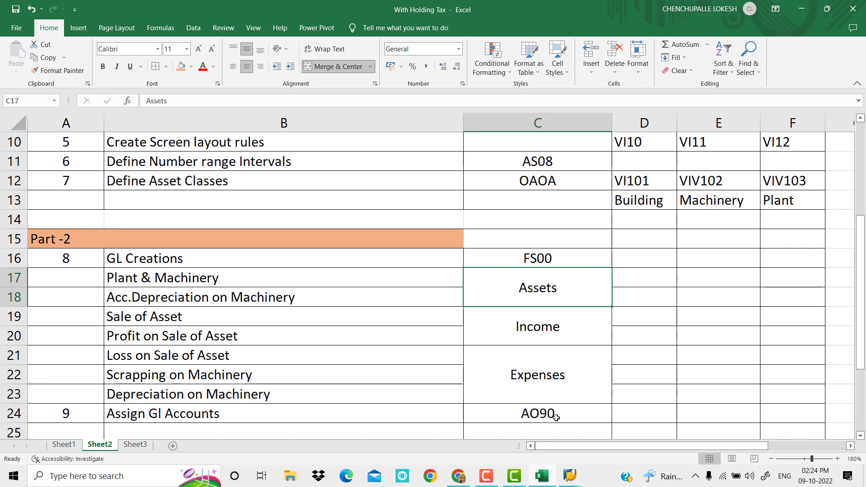
- Shorten the Plant & Machinery entry in cell B17 to "Machinery"
click(152, 277)
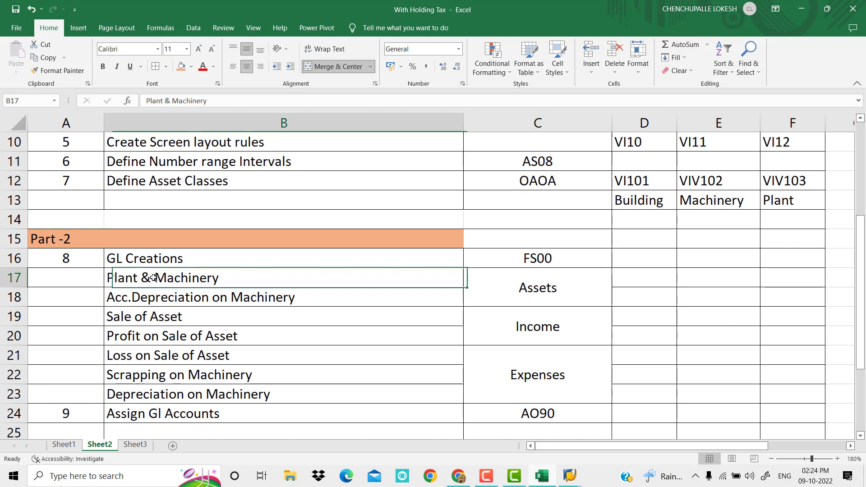
double_click(153, 278)
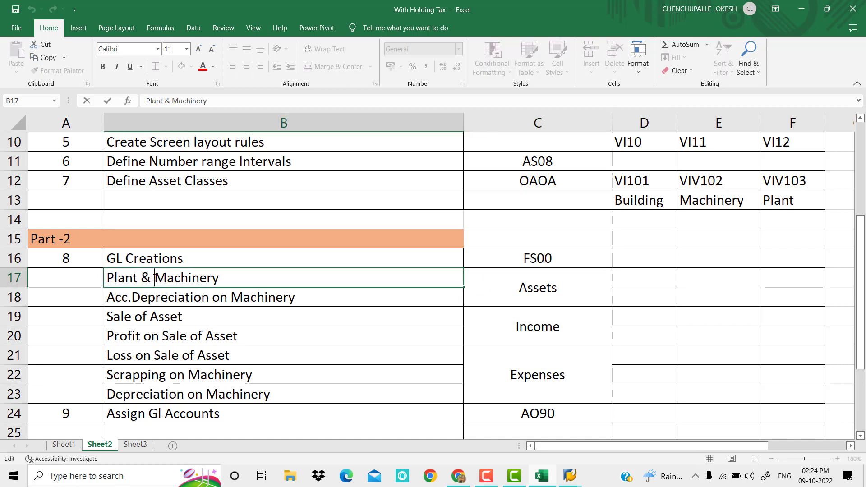
key(BackSpace)
key(BackSpace)
key(BackSpace)
key(BackSpace)
key(BackSpace)
key(BackSpace)
key(BackSpace)
key(BackSpace)
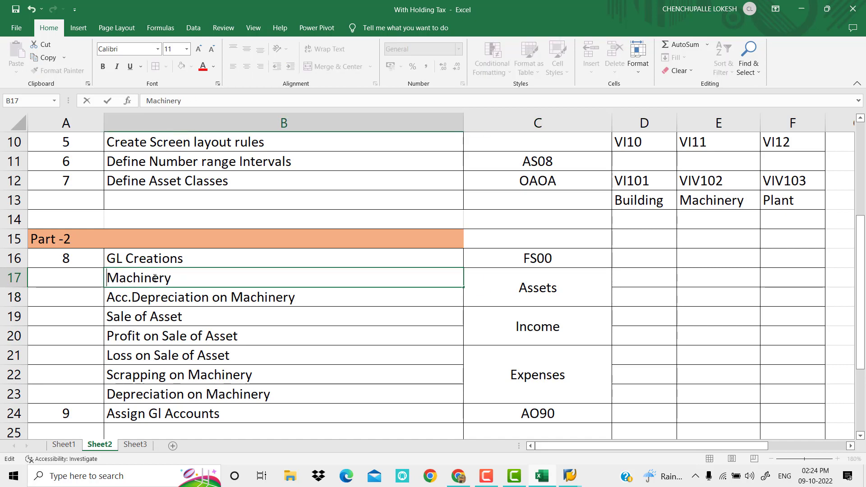
click(210, 301)
click(227, 277)
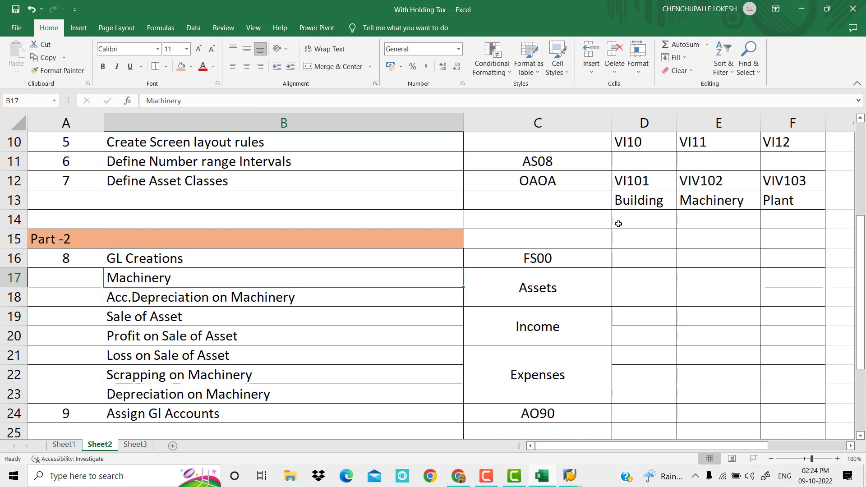
- Compare the Building, Machinery and Plant asset classes with the G/L accounts listed under GL Creations
click(638, 198)
click(689, 203)
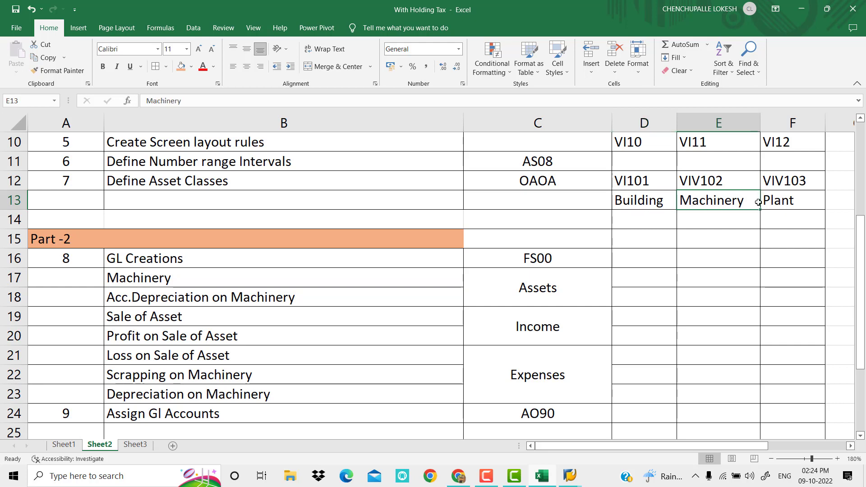
click(771, 201)
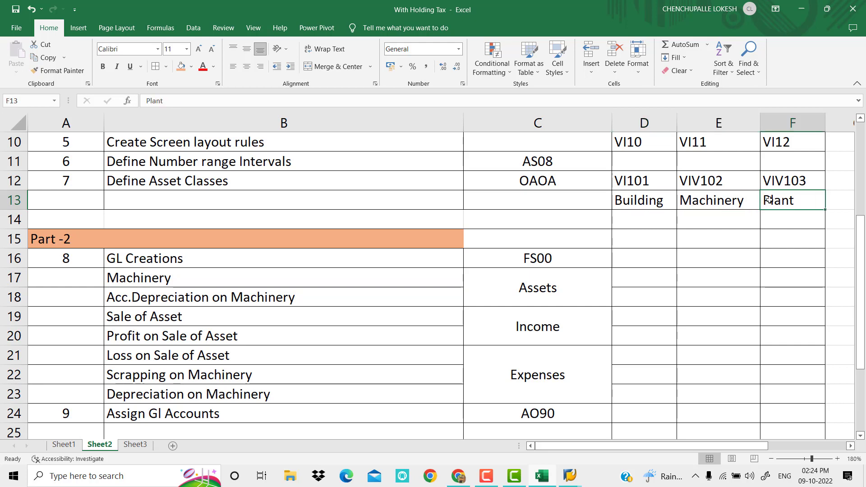
click(191, 276)
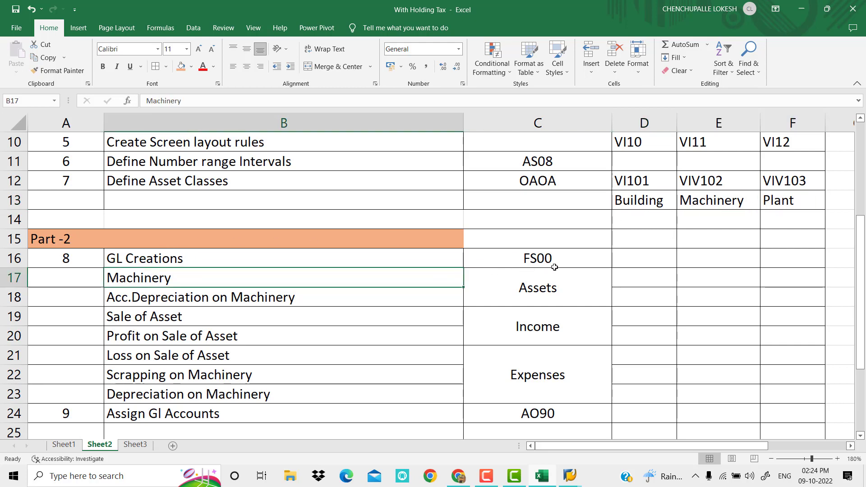
drag(261, 278, 271, 394)
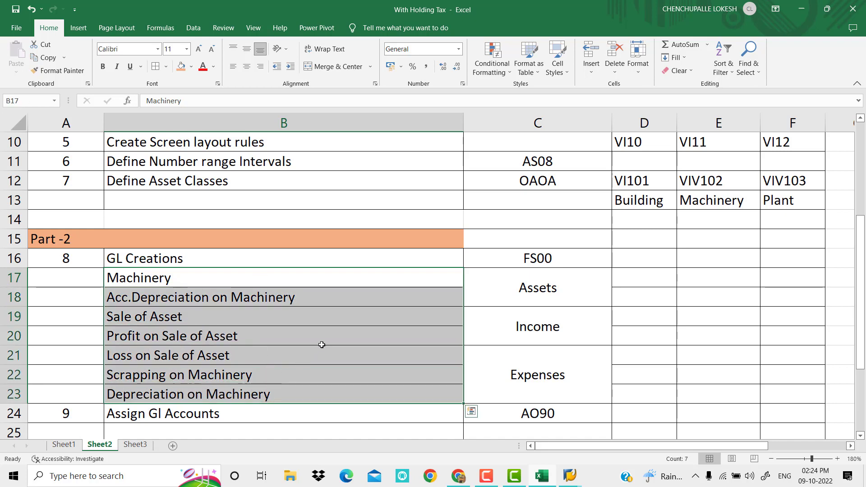
click(343, 330)
- Switch to the SAP session, return to SAP Easy Access and start transaction FS00
mouse_move(570, 476)
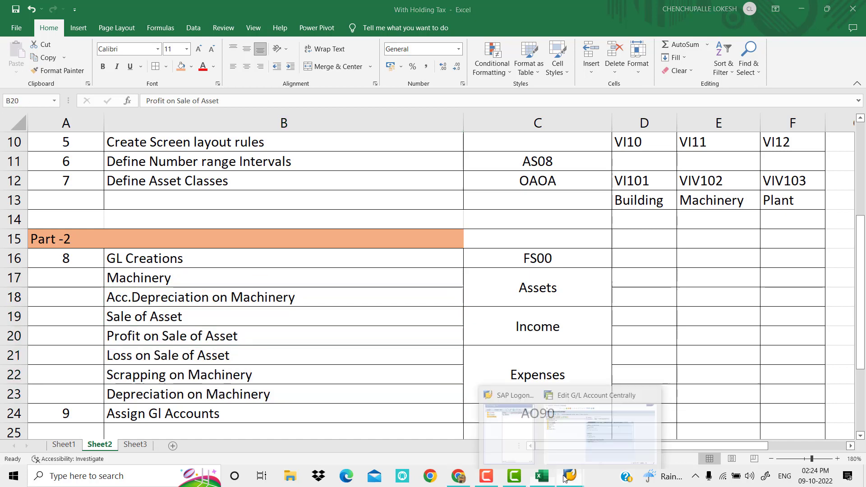
click(593, 427)
key(F3)
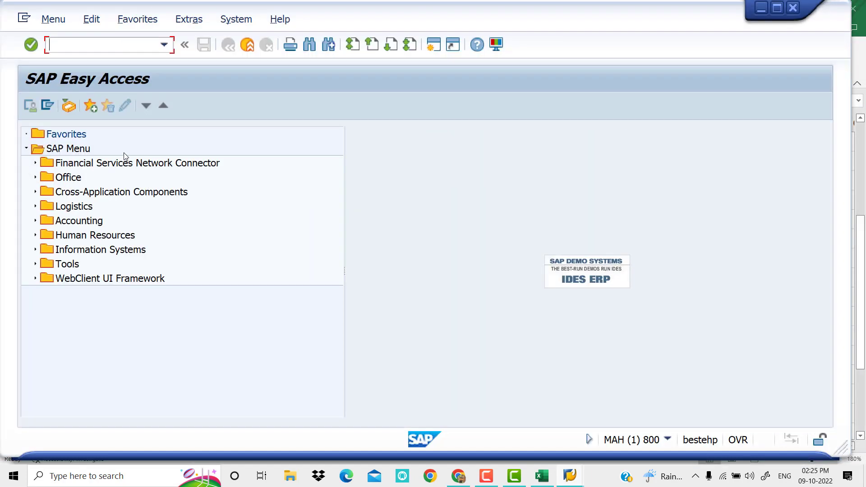
text(f)
text(FS00)
key(Return)
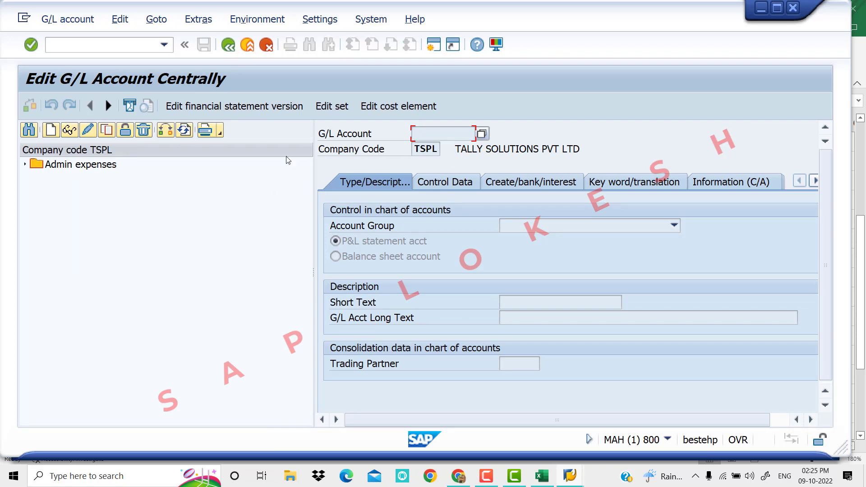
- Change the company code for G/L account editing to VIV1
click(166, 131)
drag(197, 220, 171, 219)
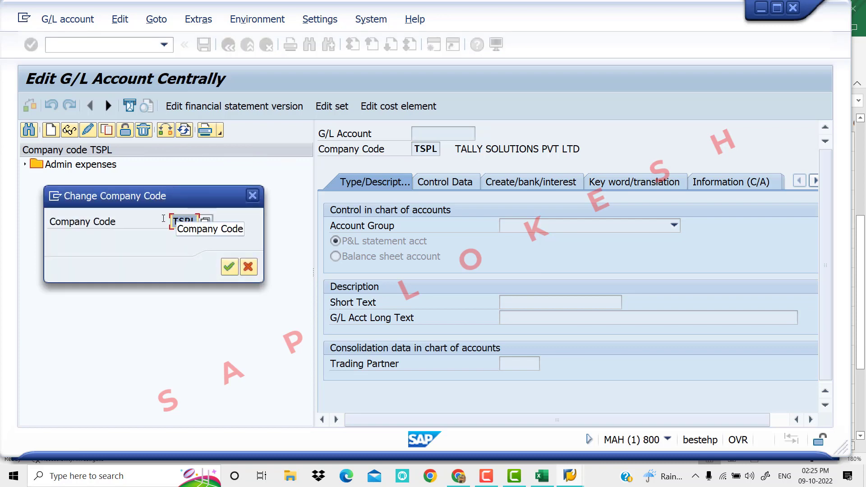
text(VIV)
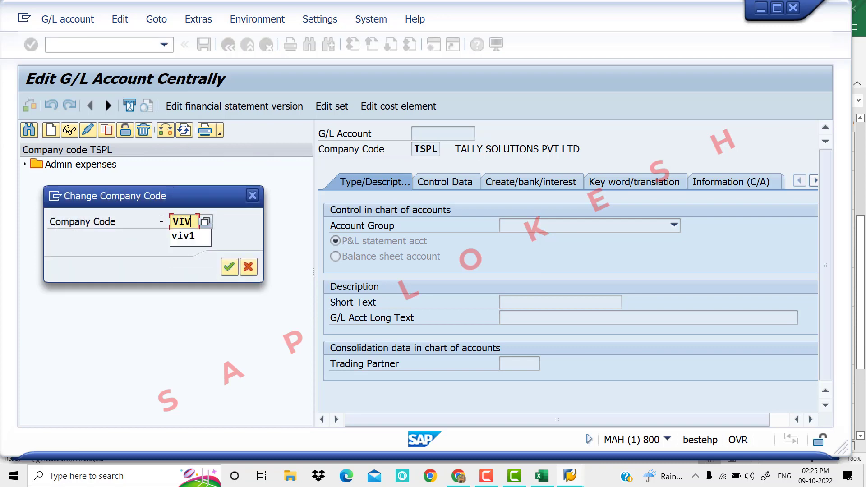
key(Down)
key(Tab)
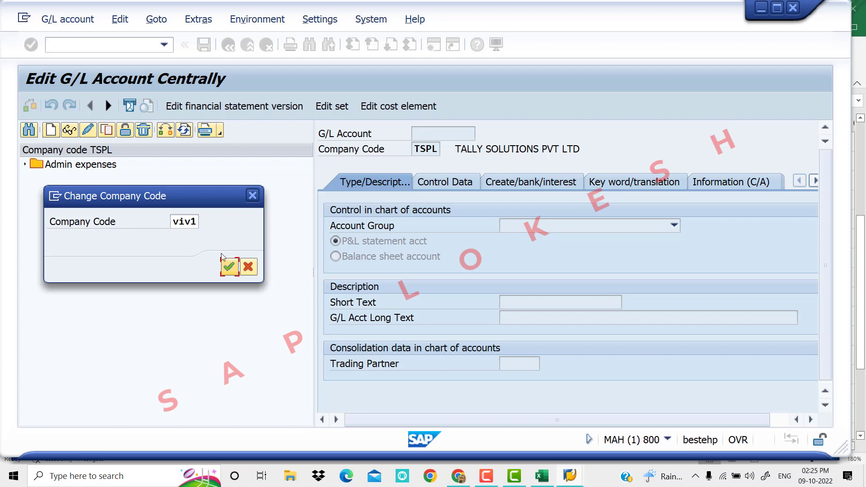
click(229, 267)
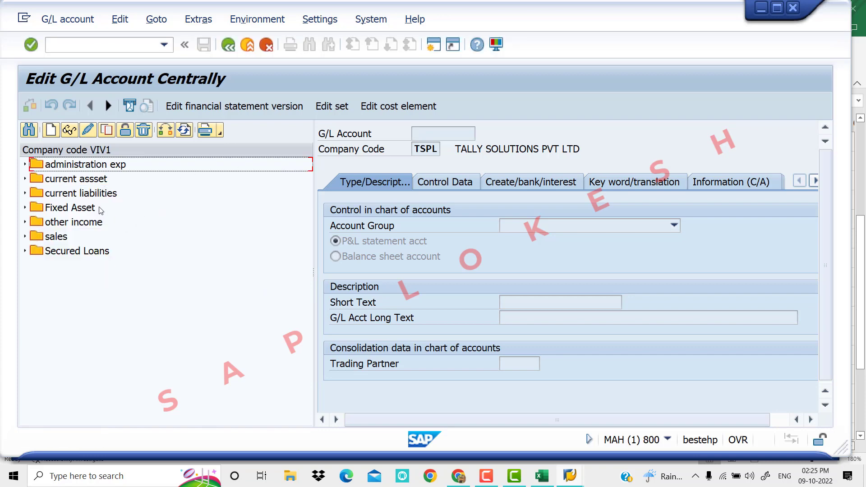
- Examine the existing G/L accounts in the VIV1 account groups, from administration exp through sales
click(25, 165)
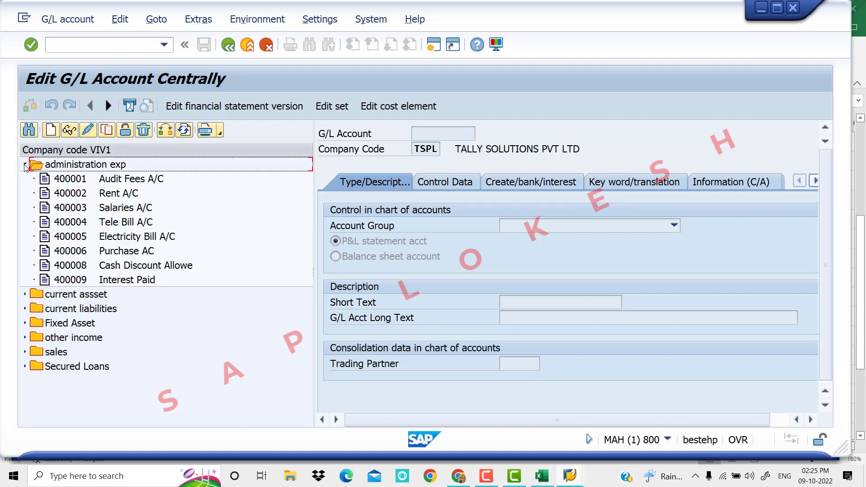
click(25, 165)
click(25, 180)
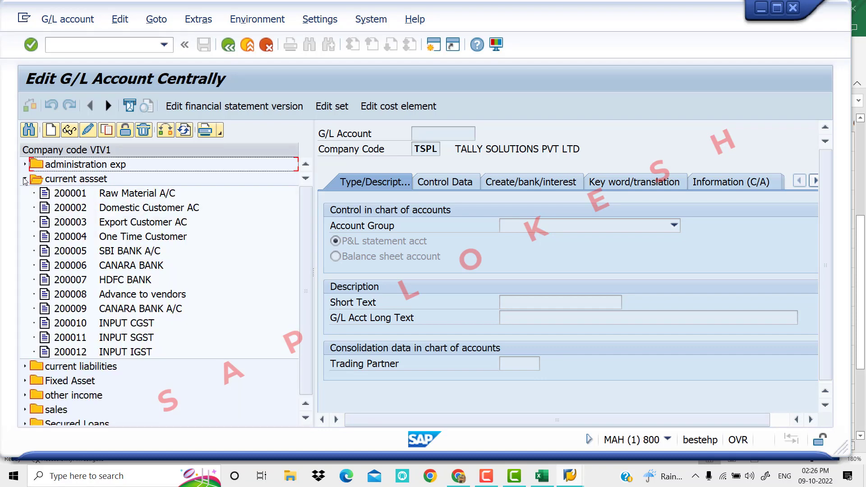
click(25, 179)
click(25, 194)
click(25, 194)
click(25, 209)
click(25, 208)
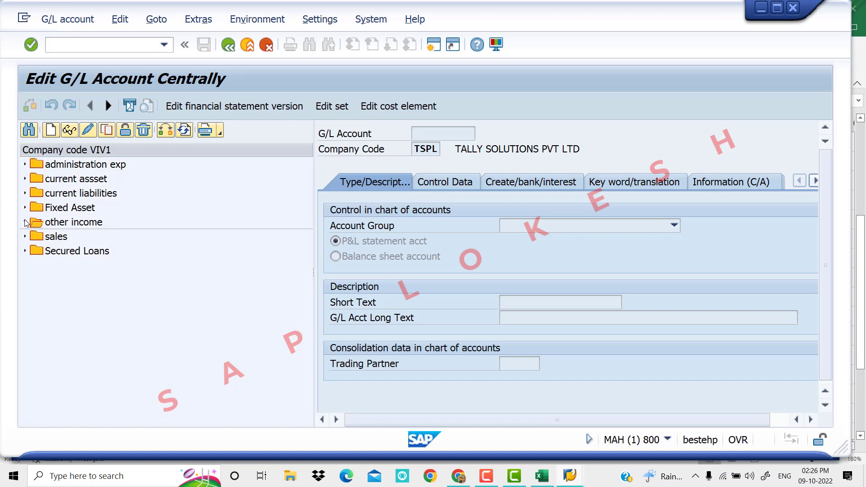
click(24, 237)
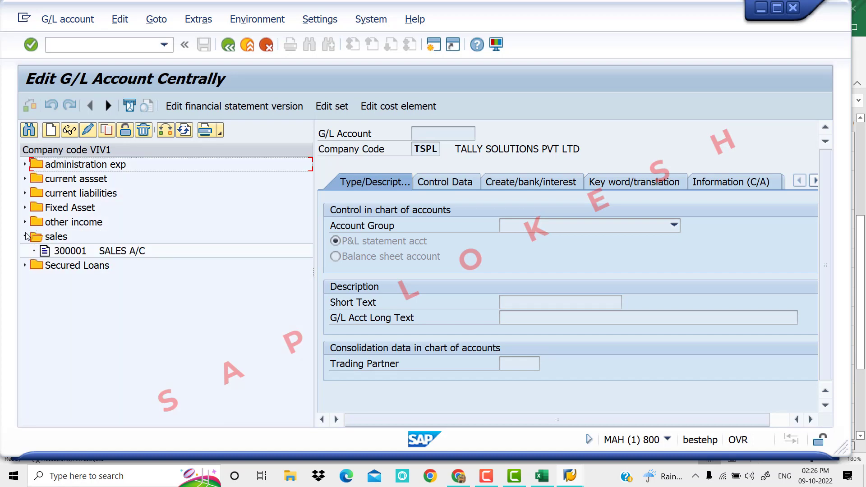
click(25, 236)
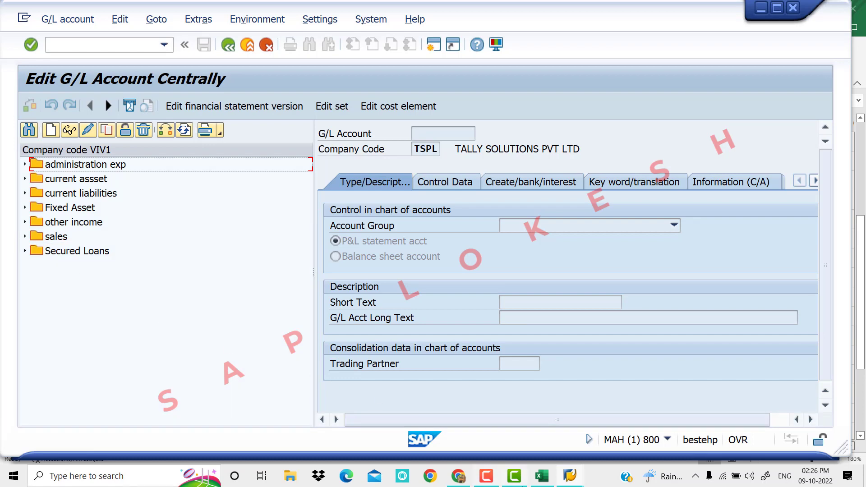
- Switch to the Excel workbook and check the Machinery entry under GL Creations
click(554, 482)
click(193, 280)
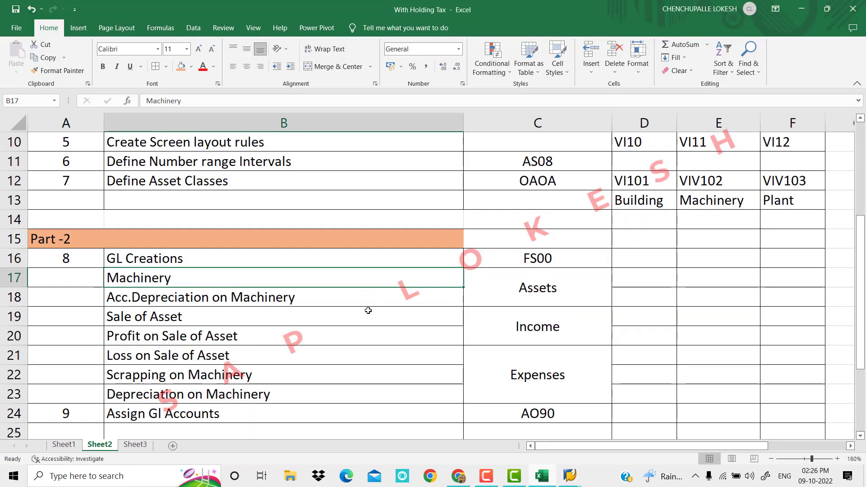
mouse_move(570, 476)
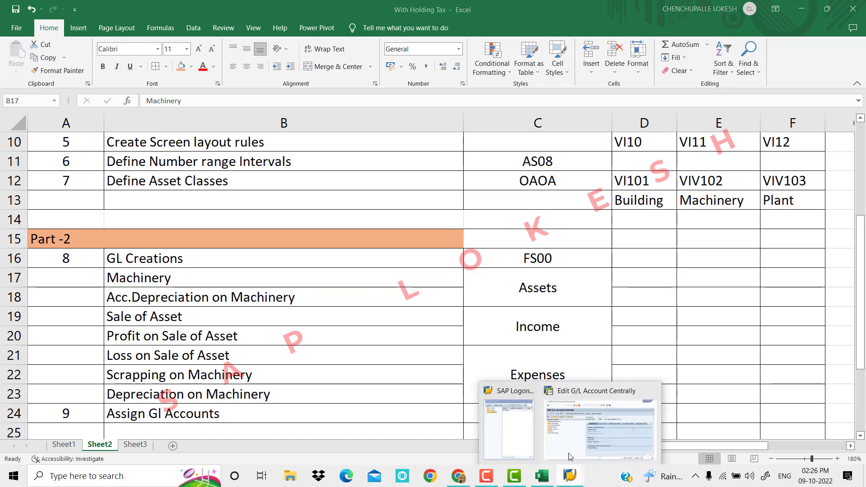
- Switch to the SAP session and open the Machinery A/C account (200304) in the Fixed Asset group for changes
click(584, 437)
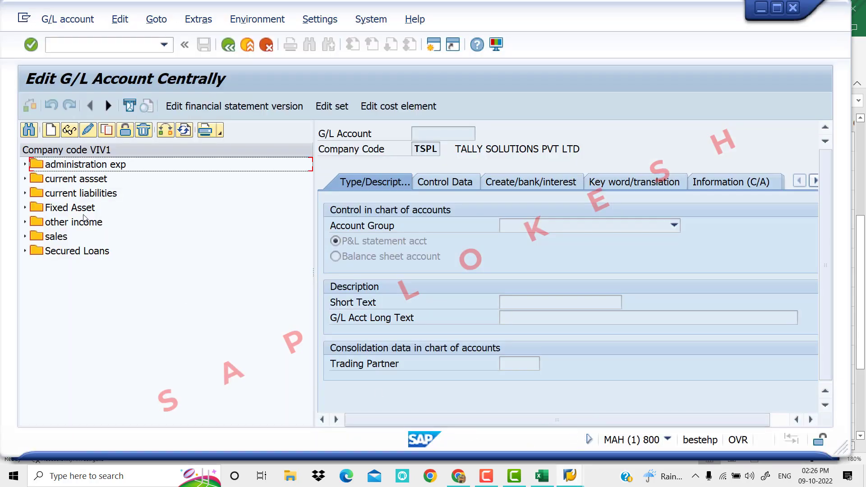
click(26, 208)
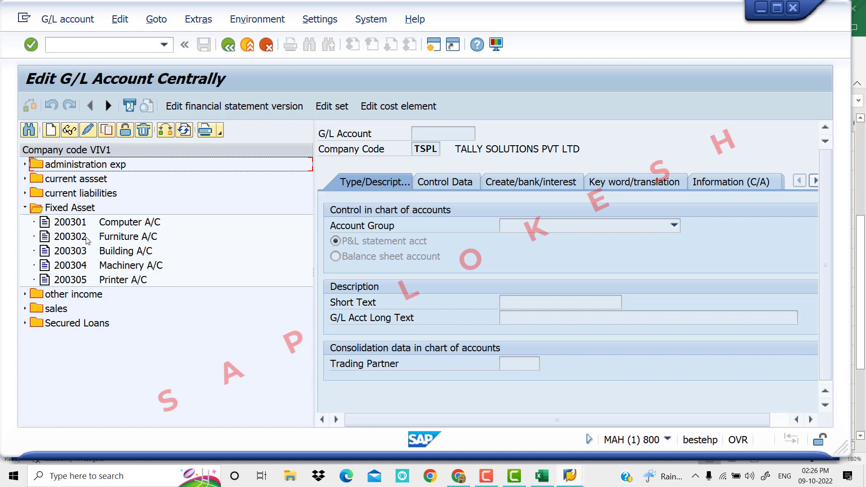
click(24, 179)
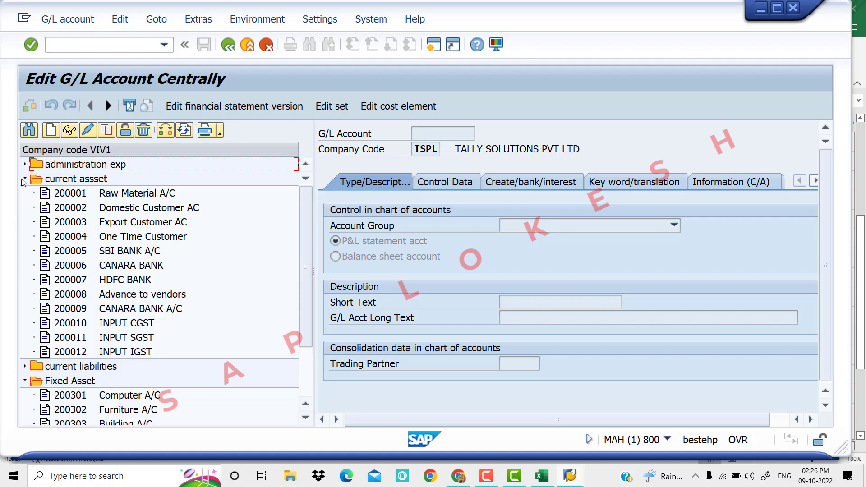
click(25, 179)
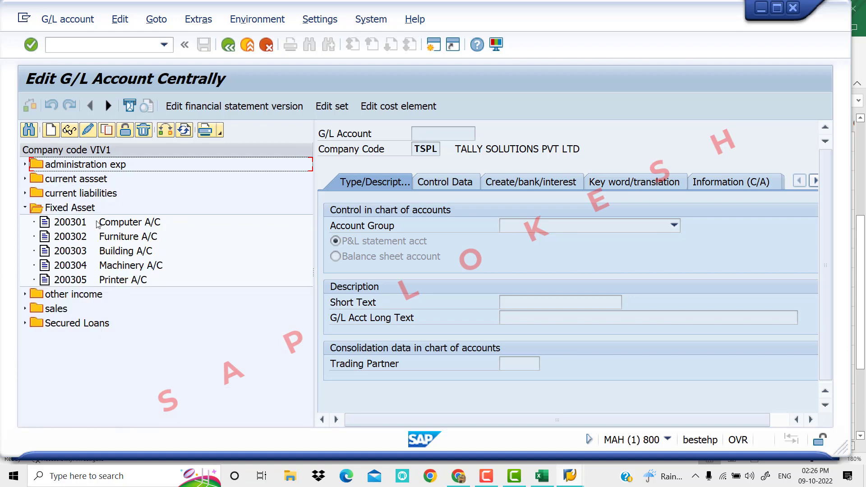
click(115, 271)
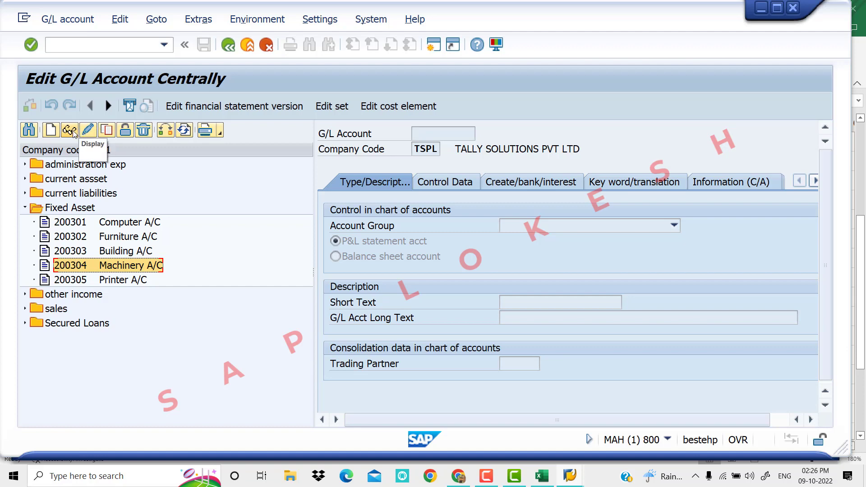
click(87, 131)
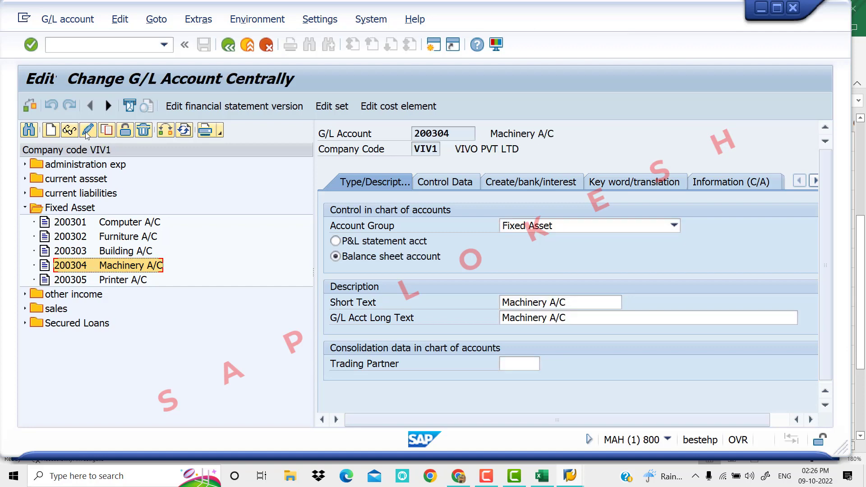
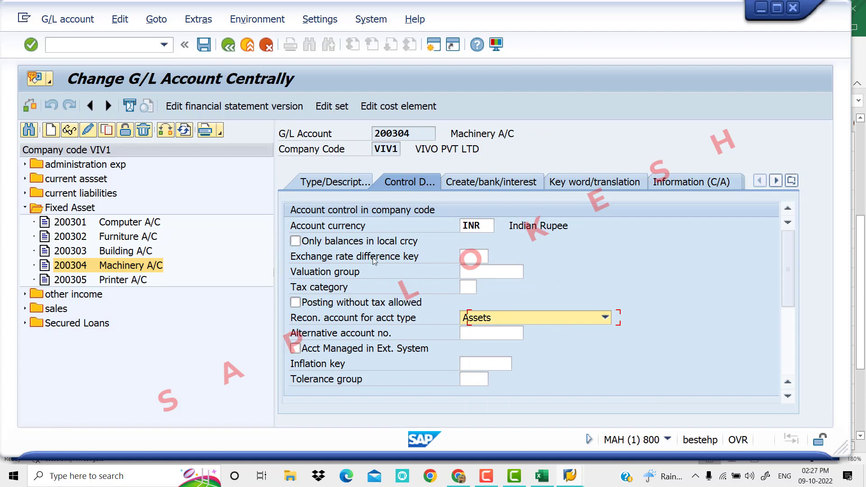
- Set the Machinery account's reconciliation account type to Assets and its sort key to 018 (Asset number)
key(F4)
click(786, 278)
drag(786, 278, 785, 341)
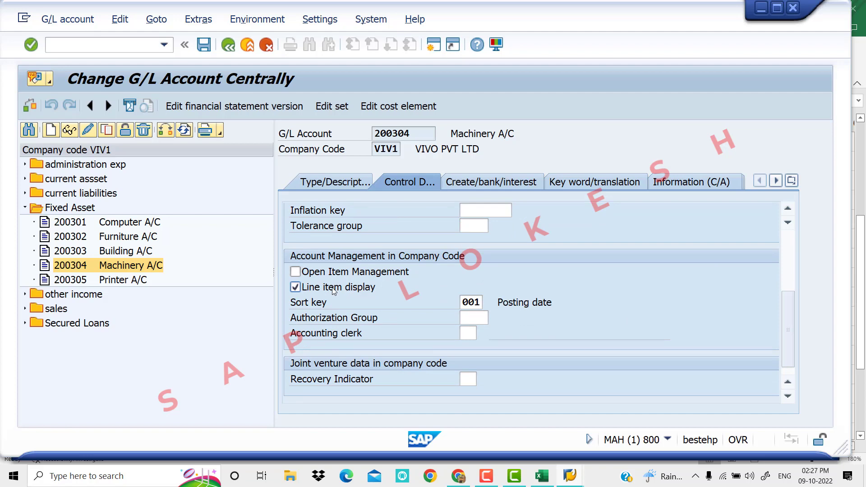
click(481, 302)
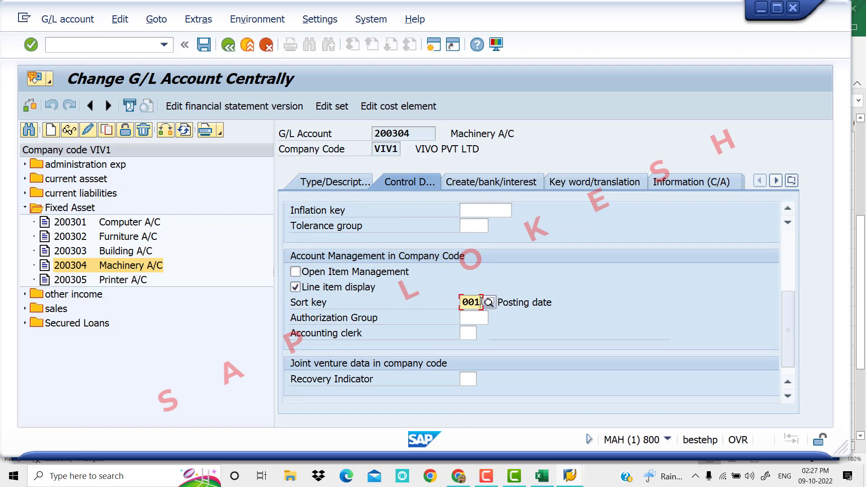
click(489, 302)
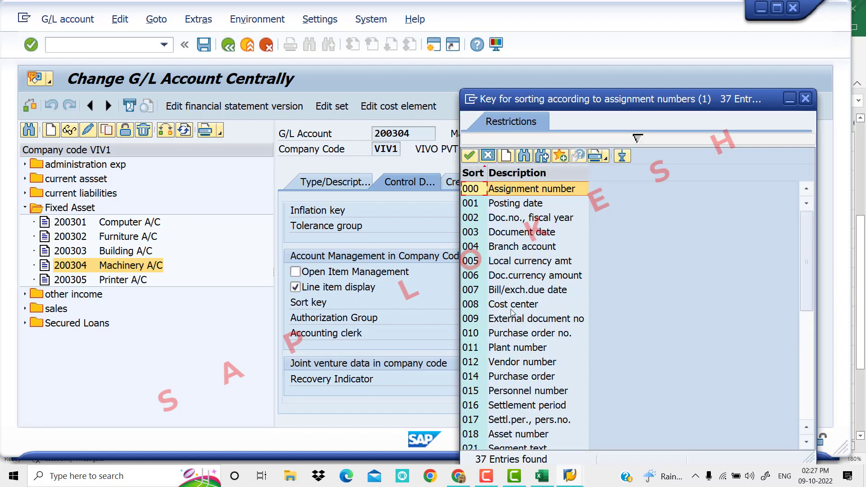
scroll(519, 329, down, 1)
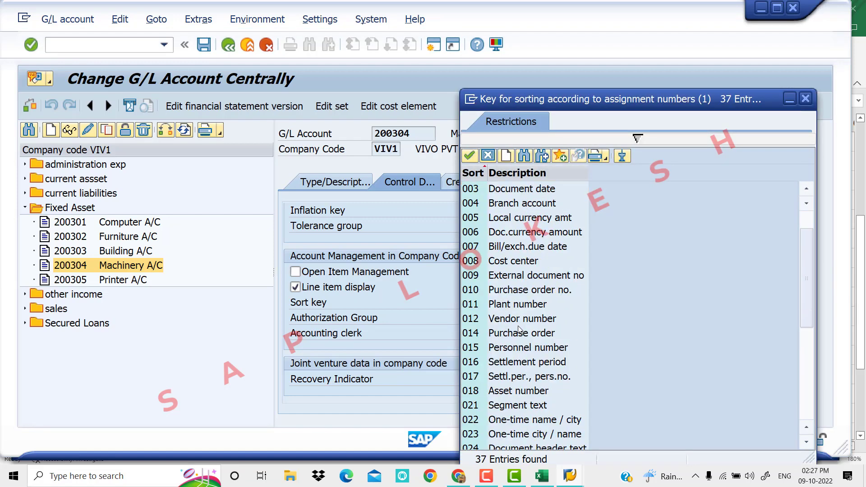
click(517, 391)
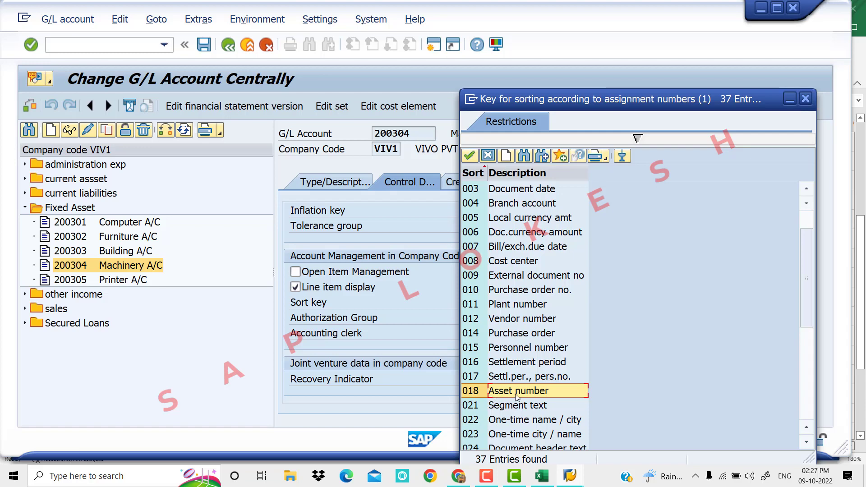
double_click(529, 392)
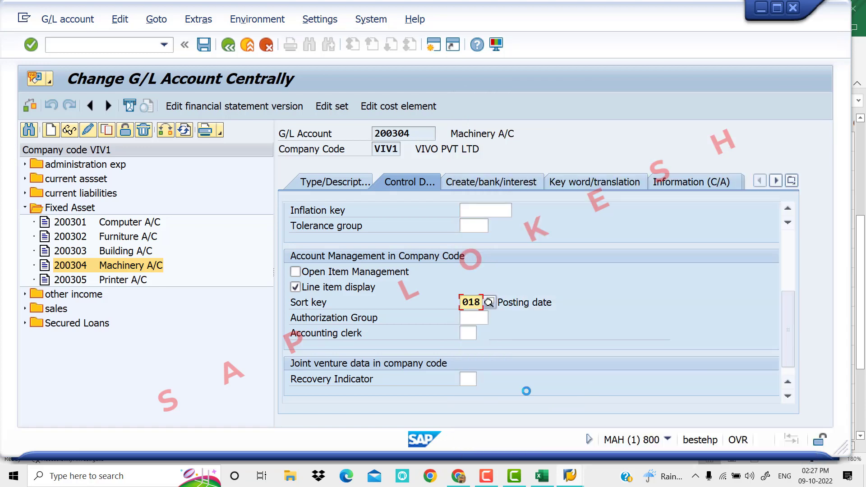
- Set the Machinery account's field status group to G067 (Reconciliation accounts) and save the account
click(479, 187)
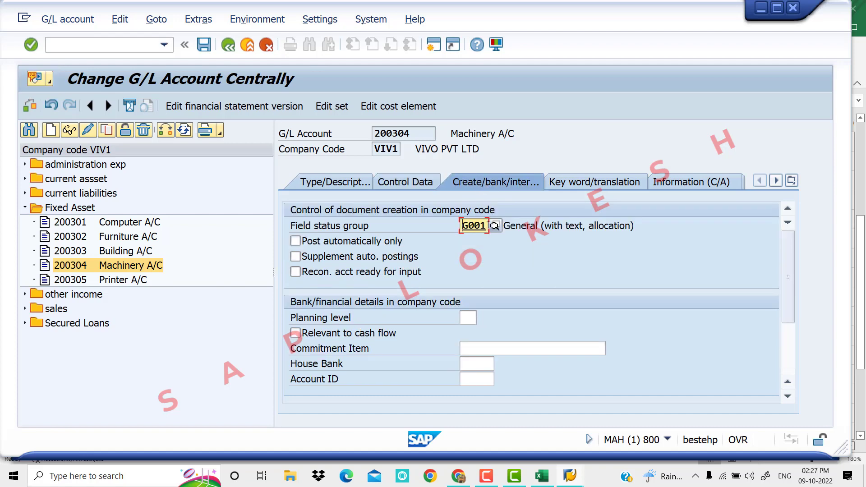
click(495, 226)
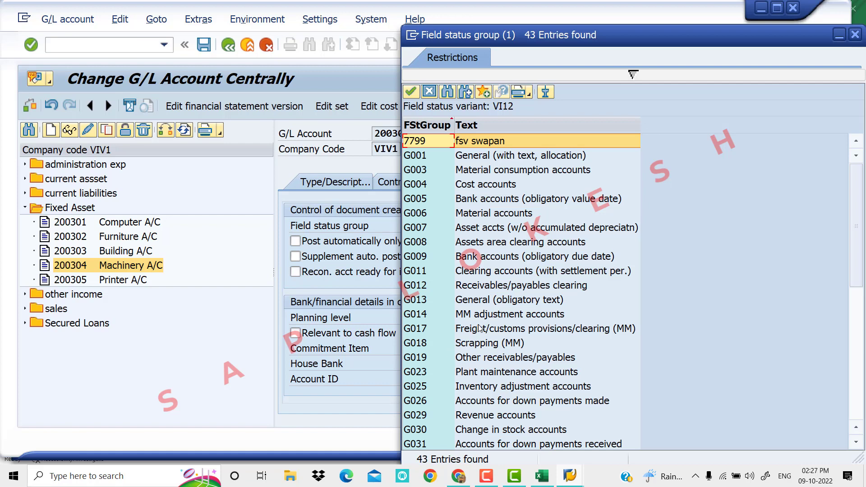
scroll(480, 328, down, 2)
scroll(480, 328, down, 2)
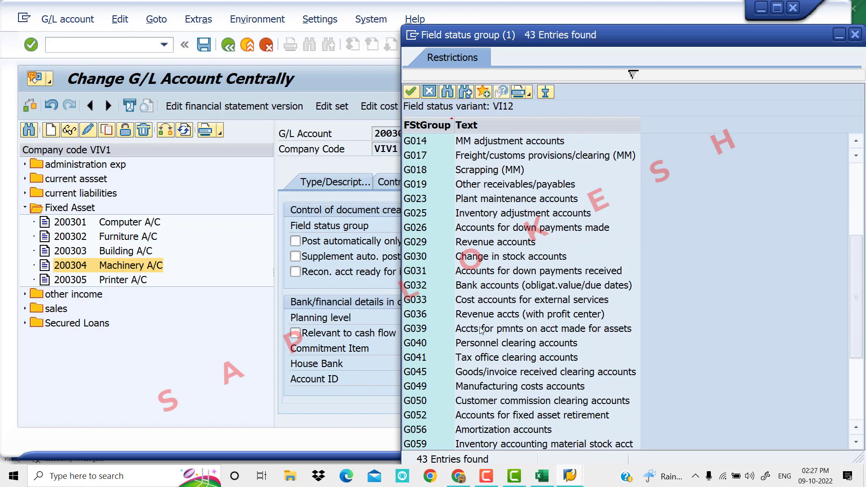
scroll(482, 333, down, 2)
click(496, 403)
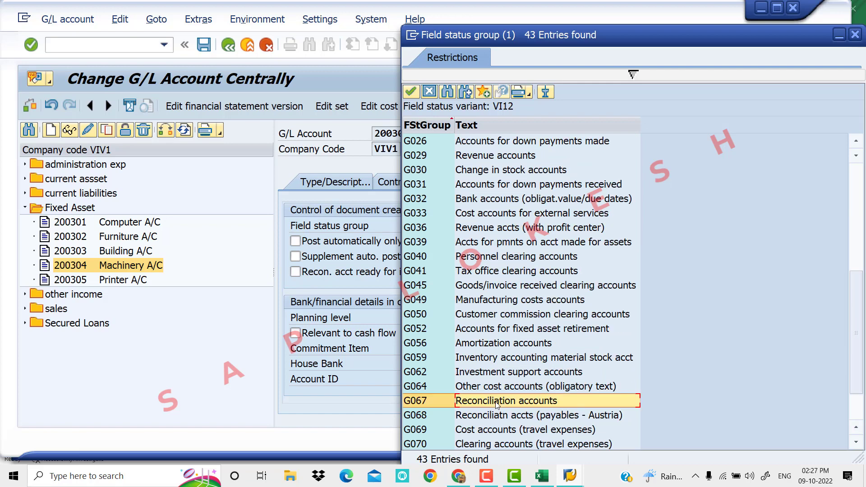
double_click(497, 403)
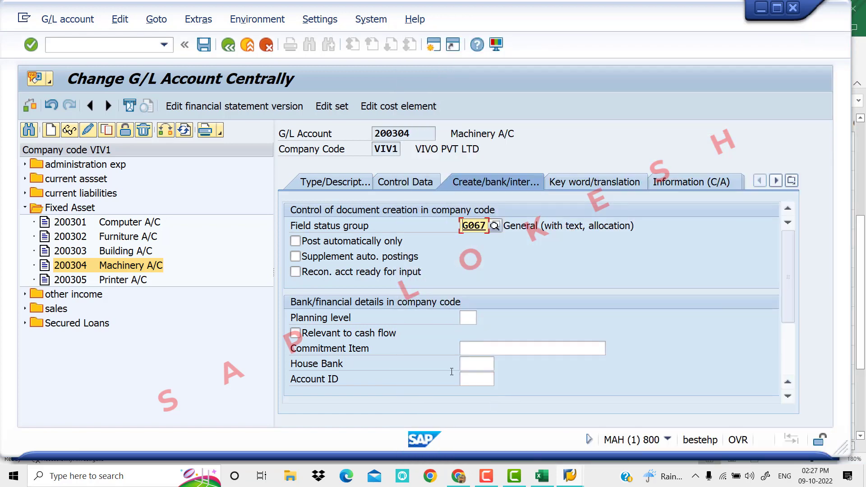
click(204, 45)
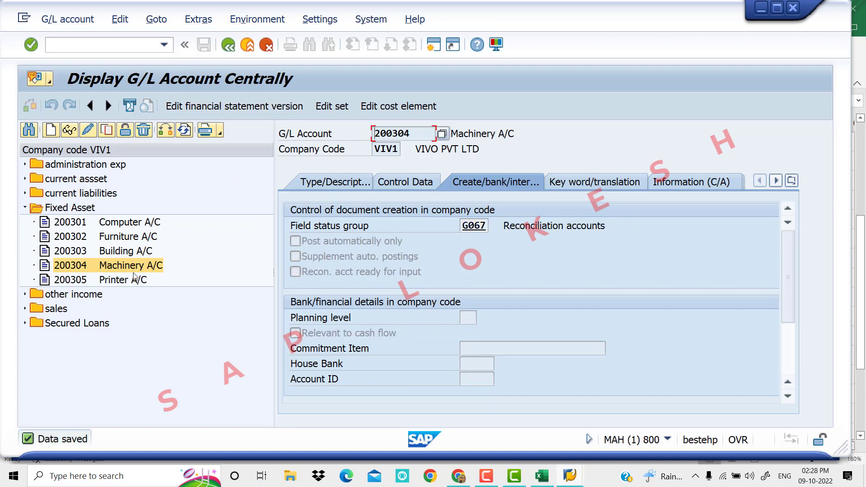
- Copy the text Acc.Depreciation on Machinery from cell B18 of the Excel checklist and return to the SAP session
click(543, 476)
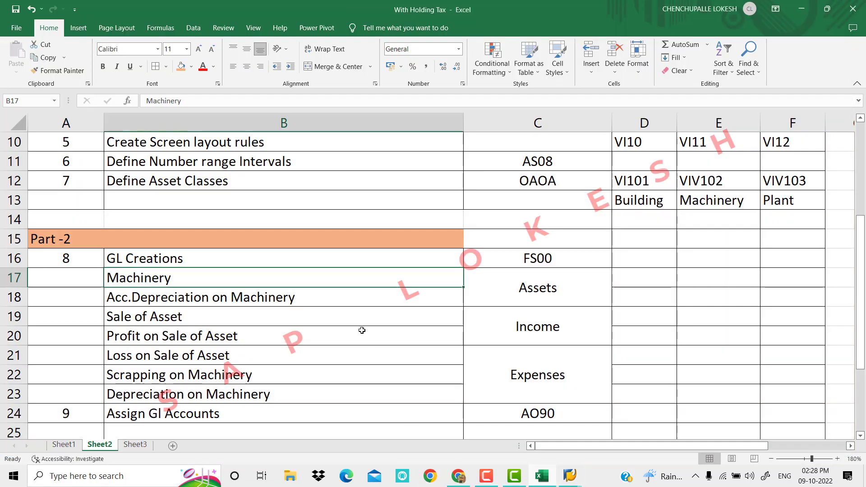
click(344, 302)
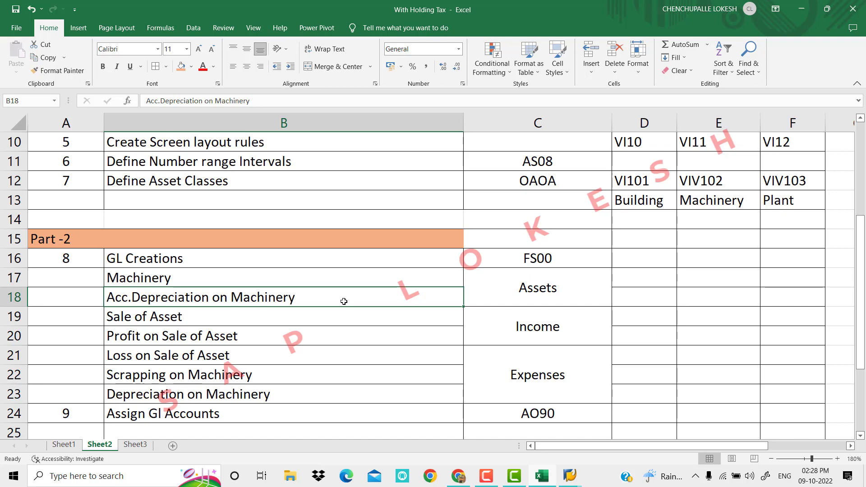
key(ctrl+c)
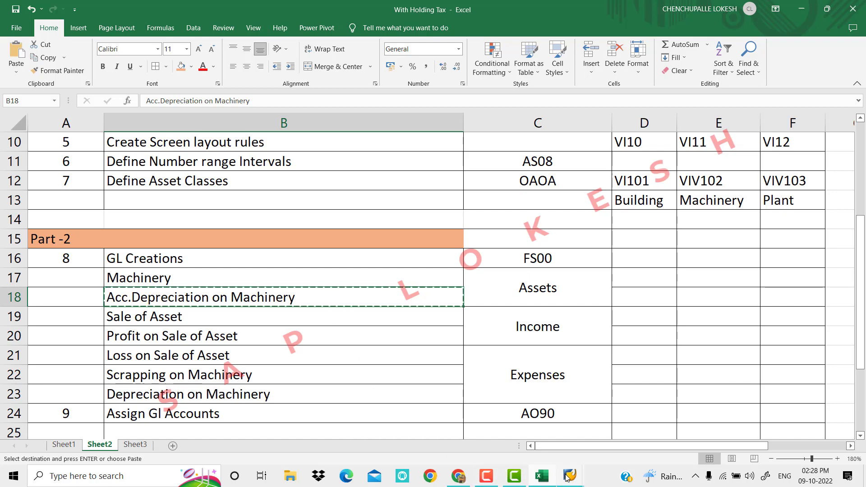
mouse_move(570, 476)
click(570, 428)
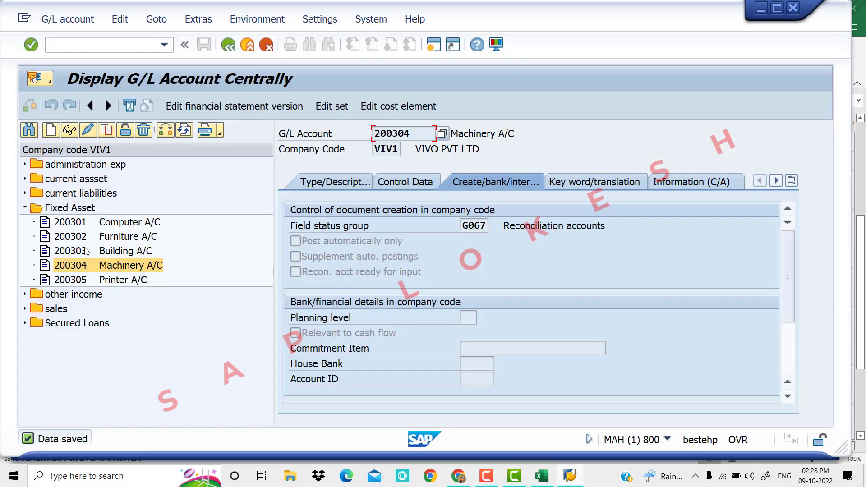
- Copy the Printer A/C account (200305) to a new G/L account 200306 in company code VIV1
click(84, 278)
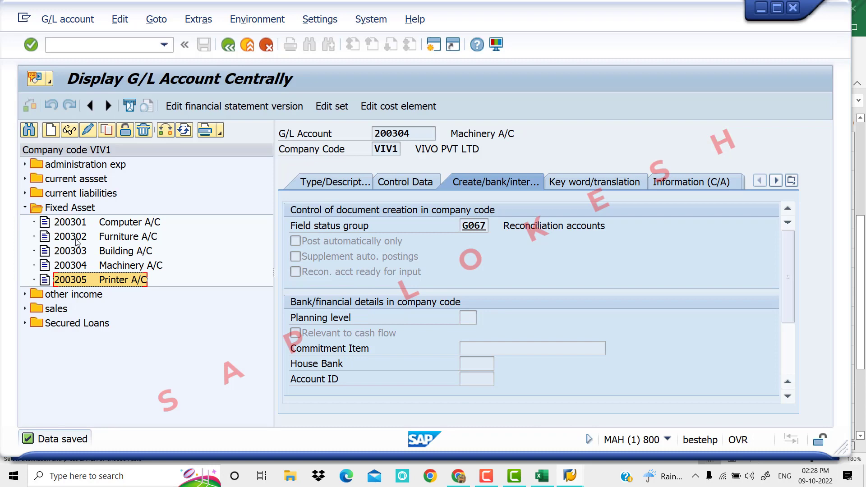
double_click(82, 280)
right_click(82, 281)
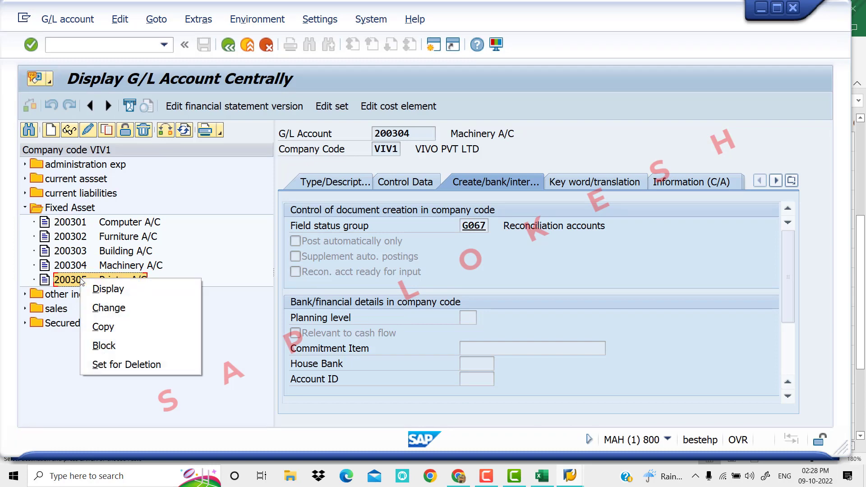
click(117, 329)
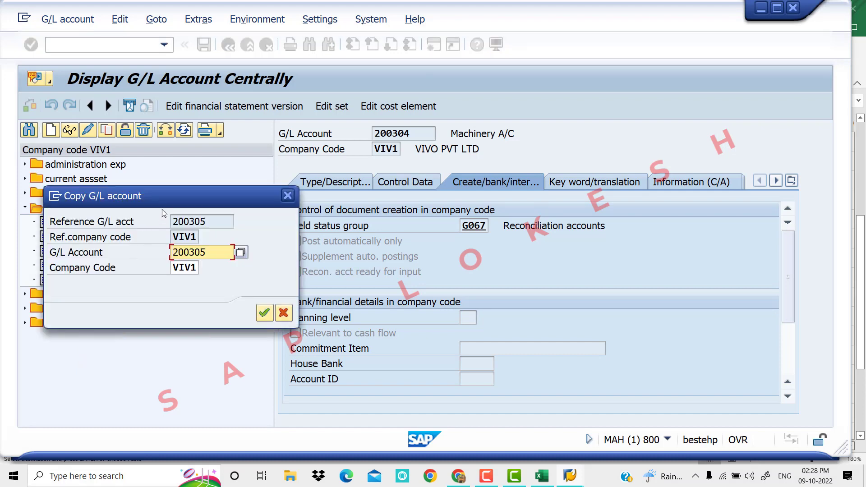
drag(162, 199, 287, 275)
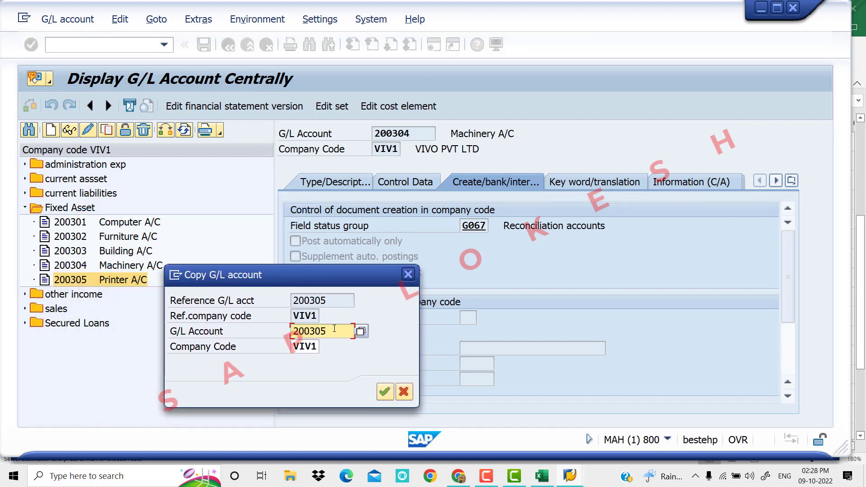
key(BackSpace)
text(3)
key(BackSpace)
text(5)
key(BackSpace)
text(6)
click(387, 394)
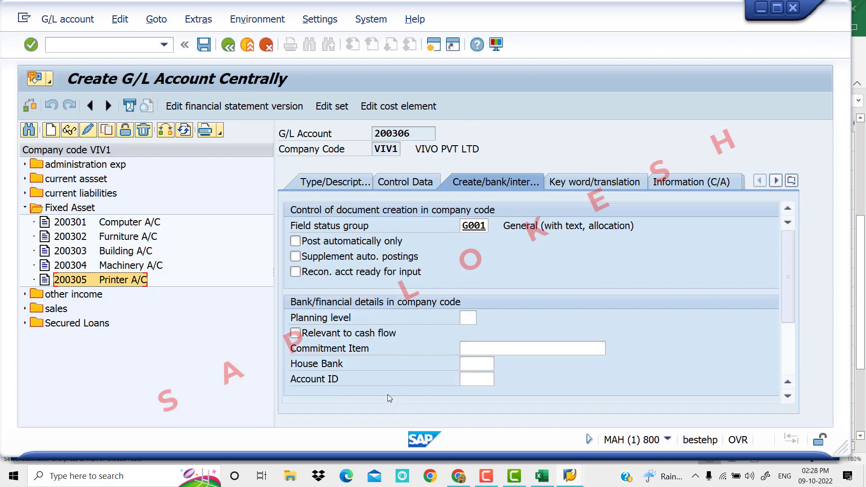
- Replace the new account's short text with Acc.Depreciation on and its long text with Acc.Depreciation on Machinery
click(339, 181)
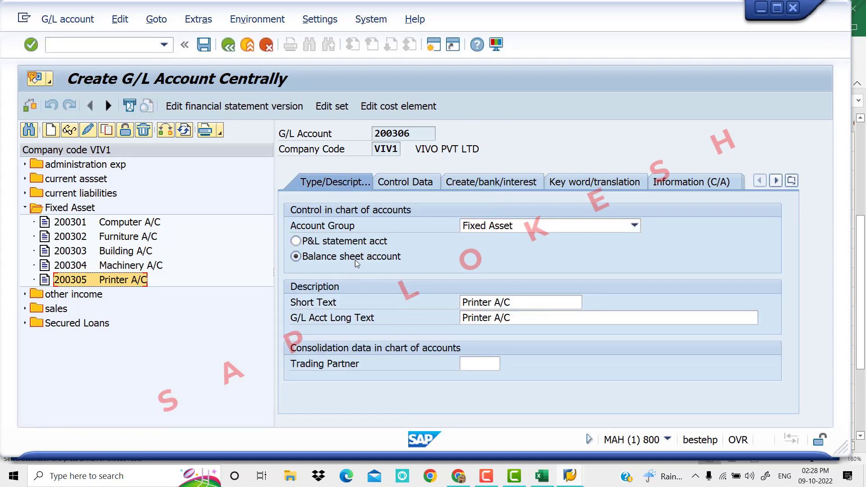
drag(531, 303, 405, 296)
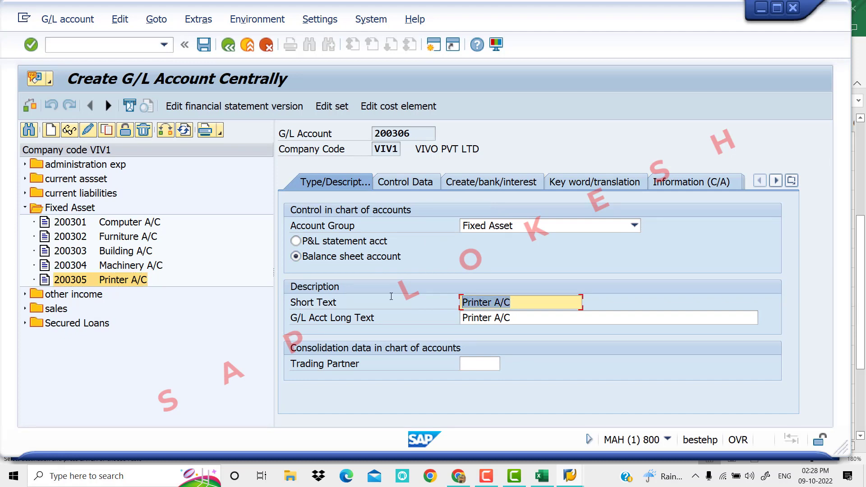
text(Acc.Depreciation on)
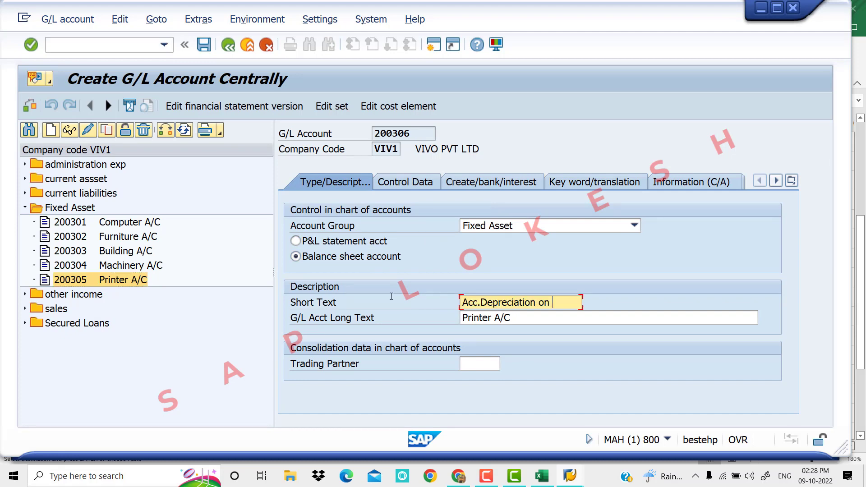
drag(532, 318, 385, 314)
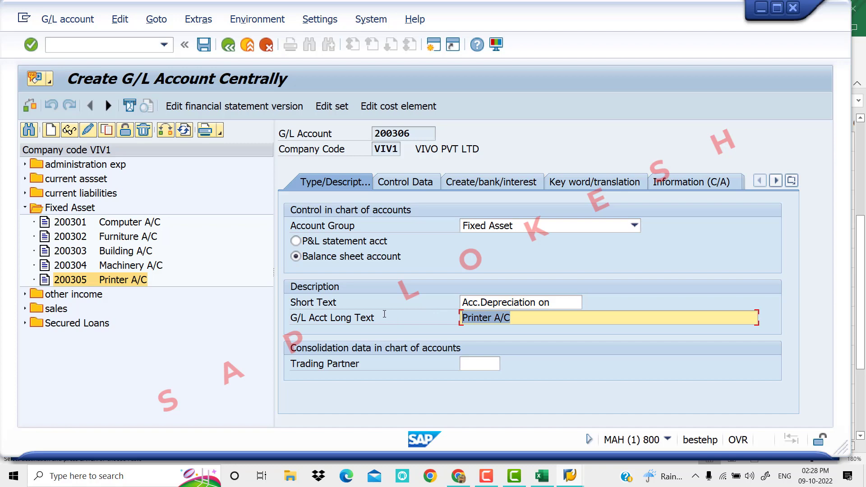
text(Acc.Depreciation on Machinery)
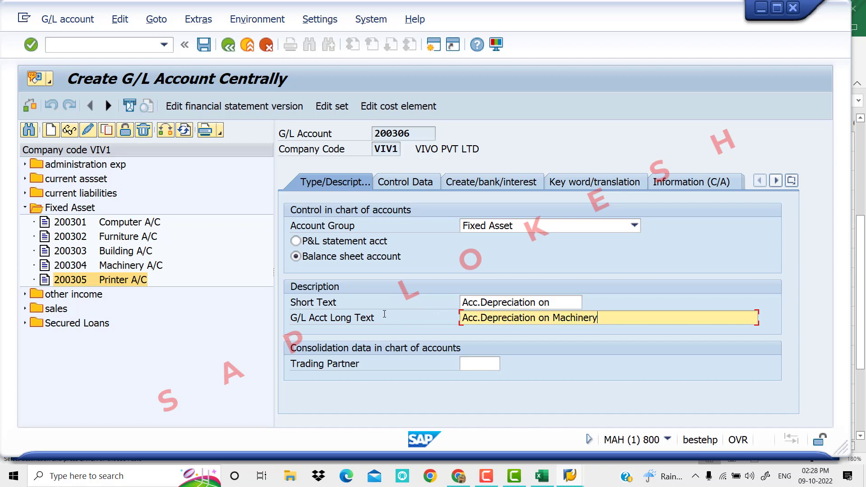
- Abbreviate the depreciation wording in account 200306's short text and end it with Machinery
click(559, 303)
key(BackSpace)
key(BackSpace)
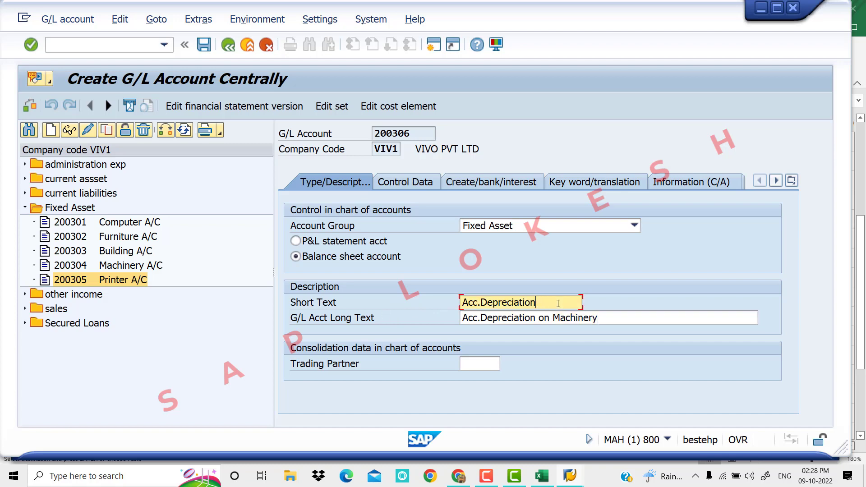
key(BackSpace)
key(BackSpace)
key(BackSpace)
key(BackSpace)
key(BackSpace)
key(BackSpace)
key(BackSpace)
key(BackSpace)
text(ma)
key(BackSpace)
key(BackSpace)
text(Machinery)
- Set account 200306's reconciliation account type to Assets and its sort key to 018
click(427, 182)
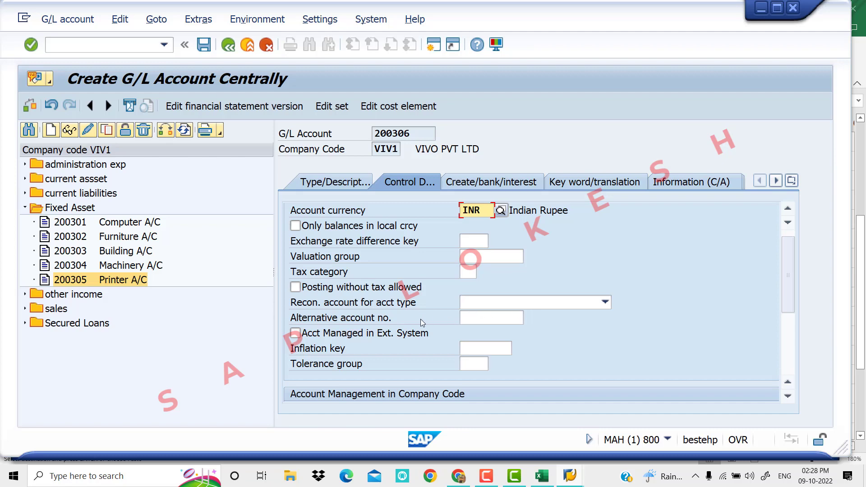
click(606, 303)
click(543, 325)
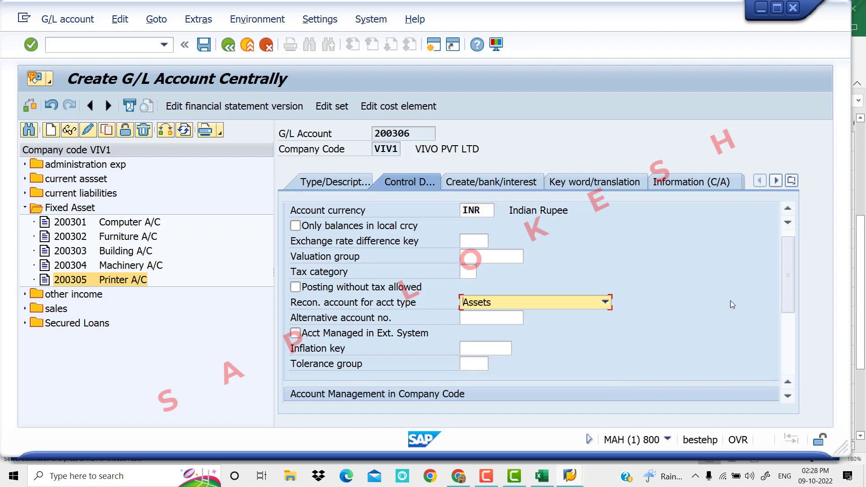
drag(789, 289, 796, 357)
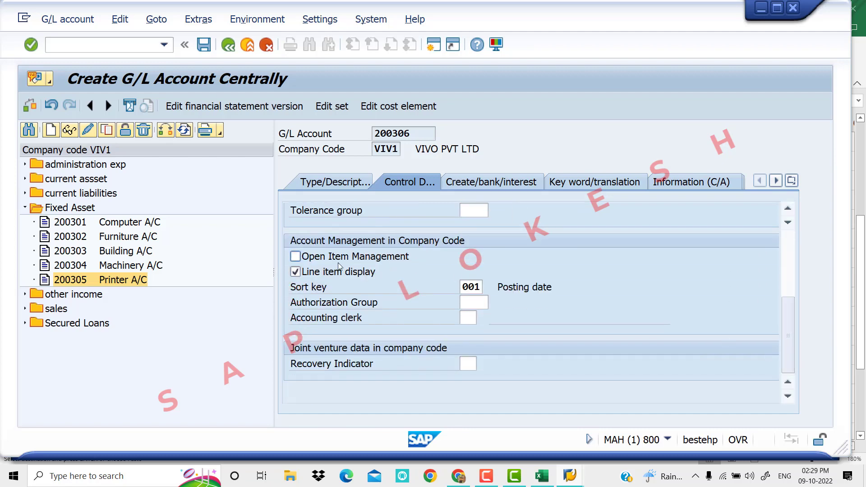
click(483, 287)
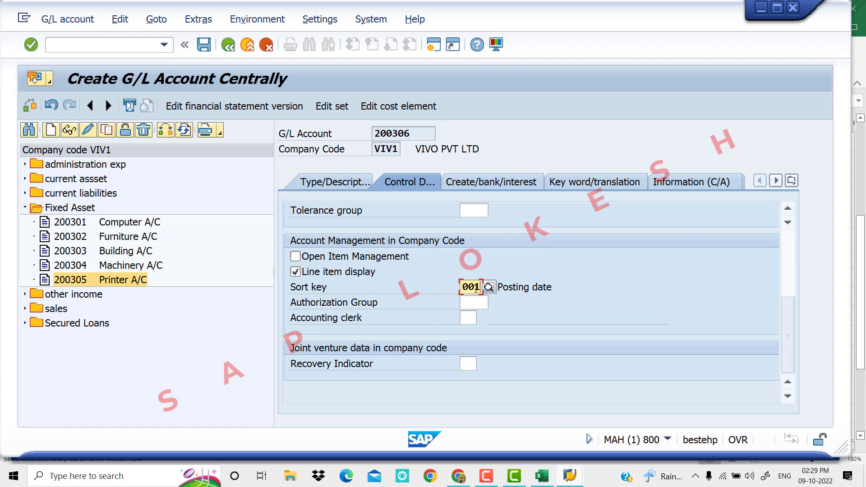
key(BackSpace)
key(BackSpace)
key(BackSpace)
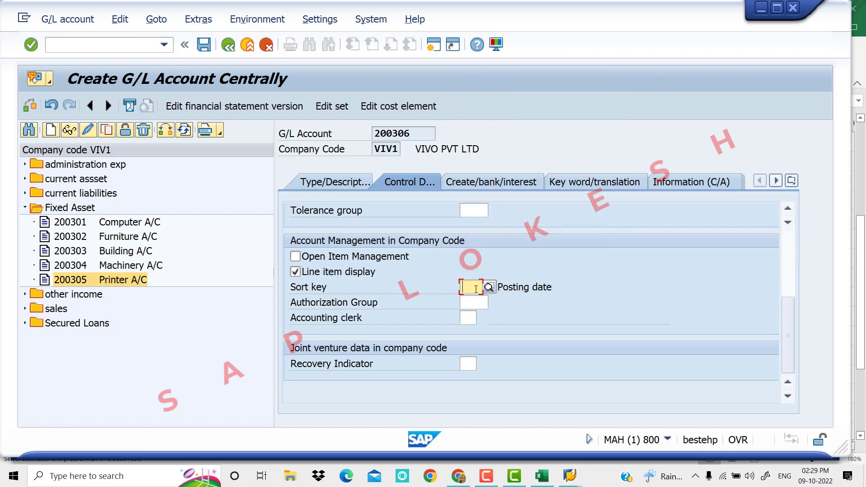
click(473, 302)
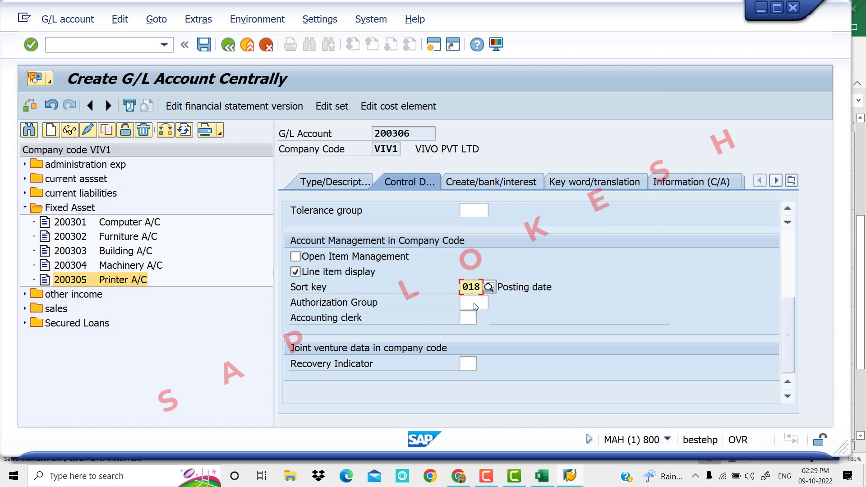
- Set account 200306's field status group to G067 (Reconciliation accounts) and save the account
click(506, 186)
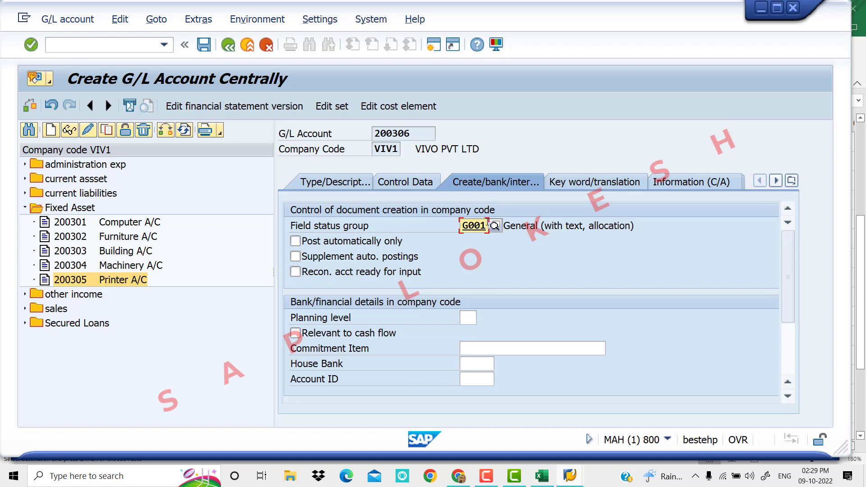
key(BackSpace)
key(BackSpace)
key(BackSpace)
key(BackSpace)
click(488, 225)
key(Down)
key(Return)
click(206, 46)
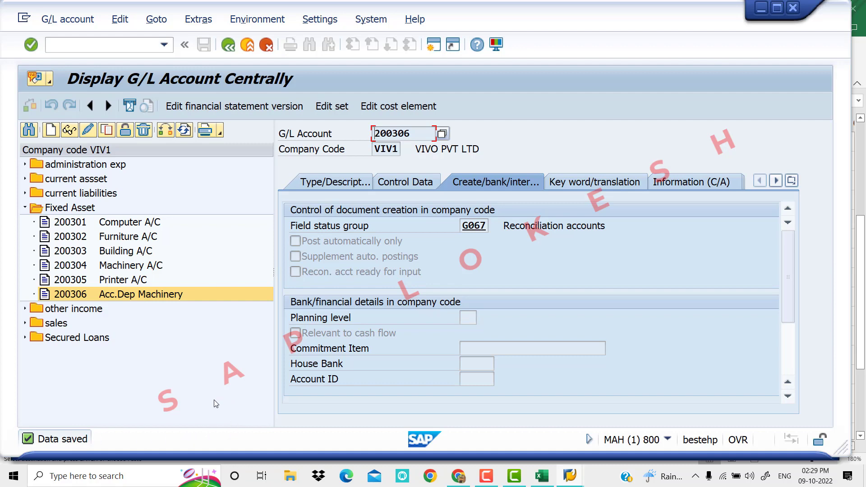
- Copy the text Sale of Asset from cell B19 of the Excel checklist and return to the SAP session
click(550, 482)
click(253, 322)
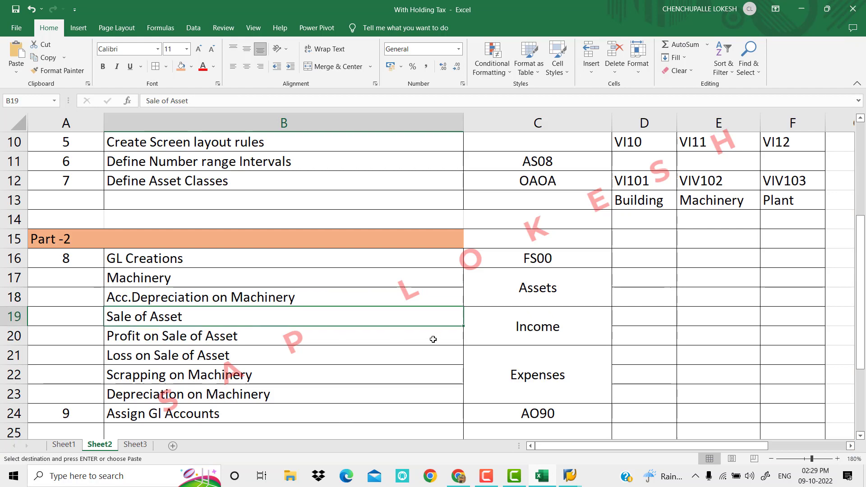
key(ctrl+c)
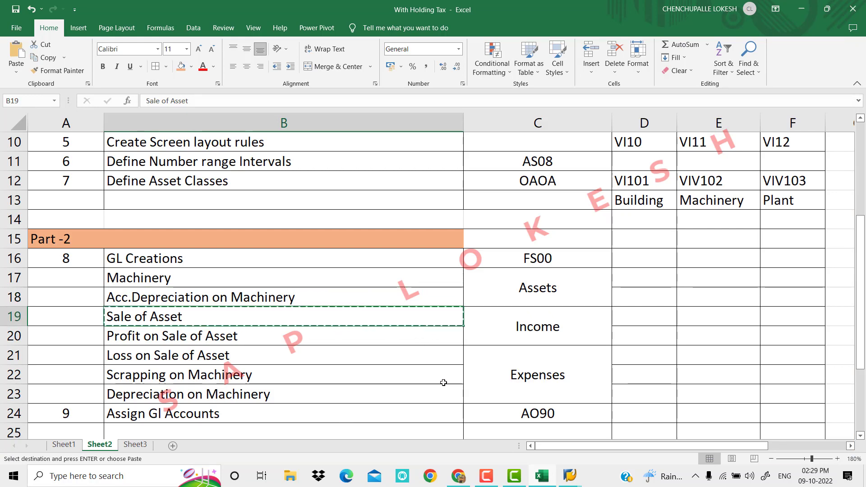
mouse_move(569, 476)
click(577, 426)
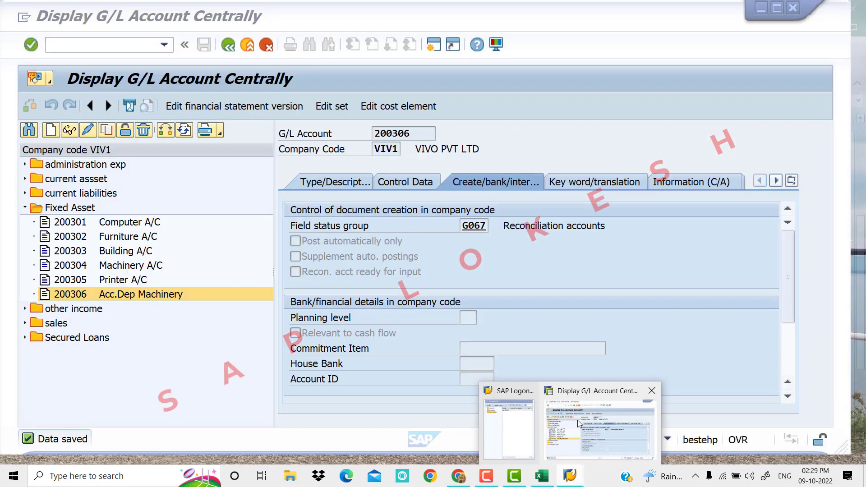
- Copy the Cash Discount Receiv account (300305) in the other income group to a new G/L account 300306 in company code VIV1
click(25, 208)
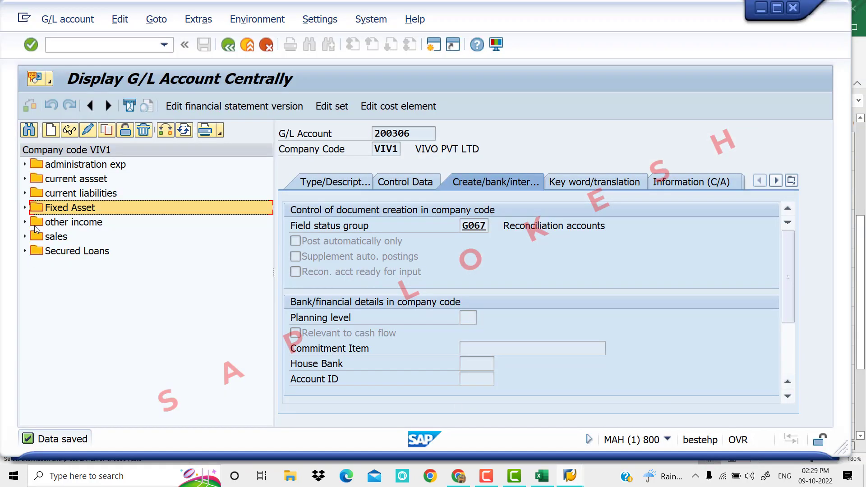
click(26, 222)
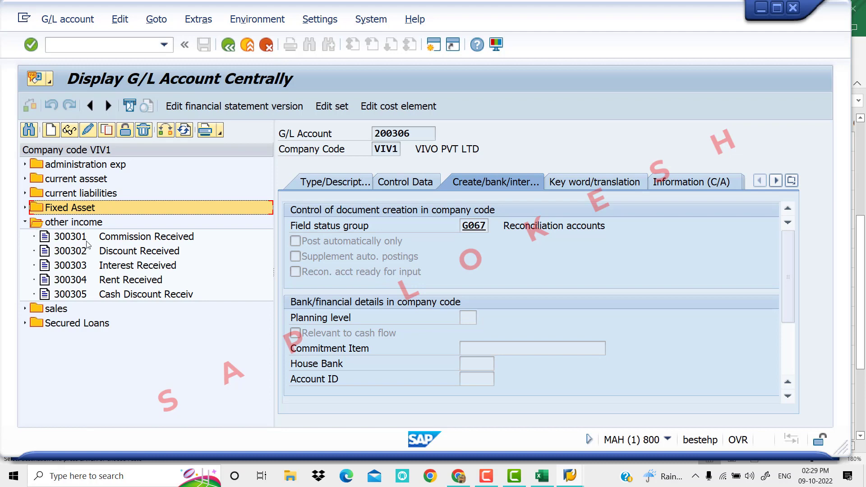
click(80, 296)
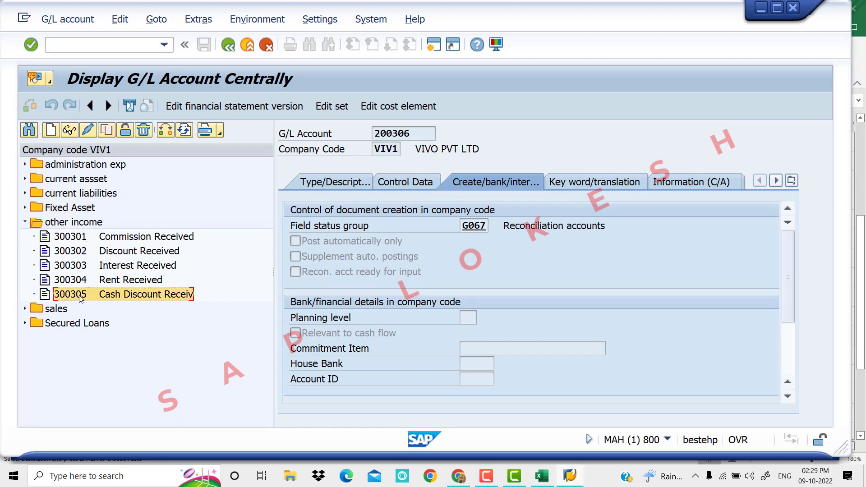
right_click(82, 296)
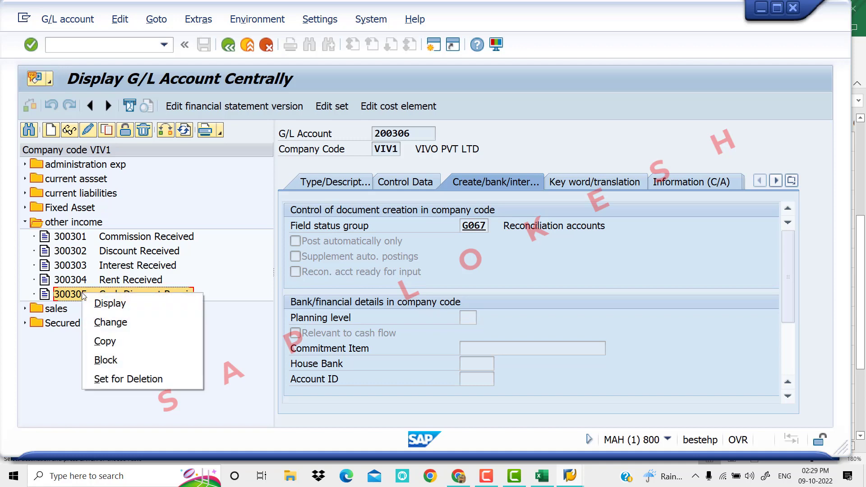
click(114, 342)
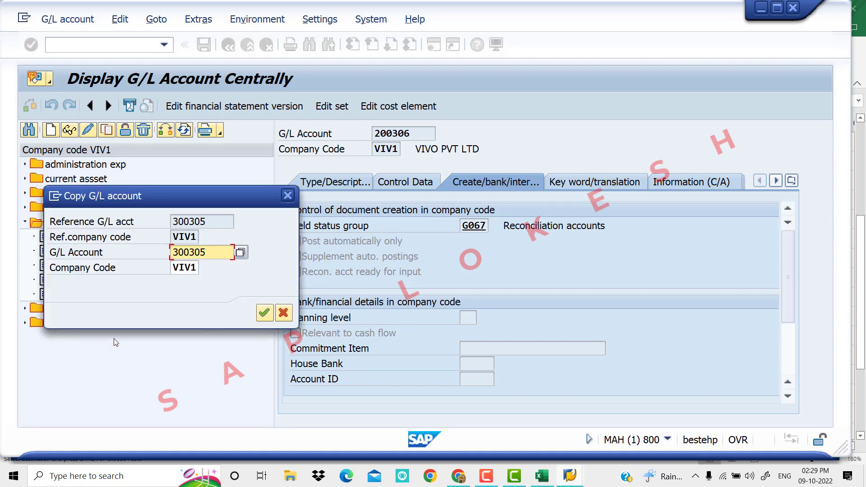
drag(160, 140, 408, 285)
click(429, 346)
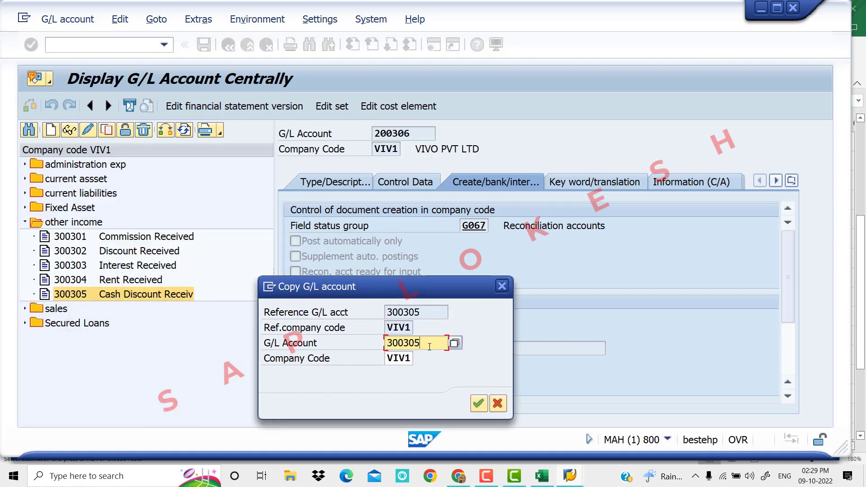
key(BackSpace)
text(6)
key(Return)
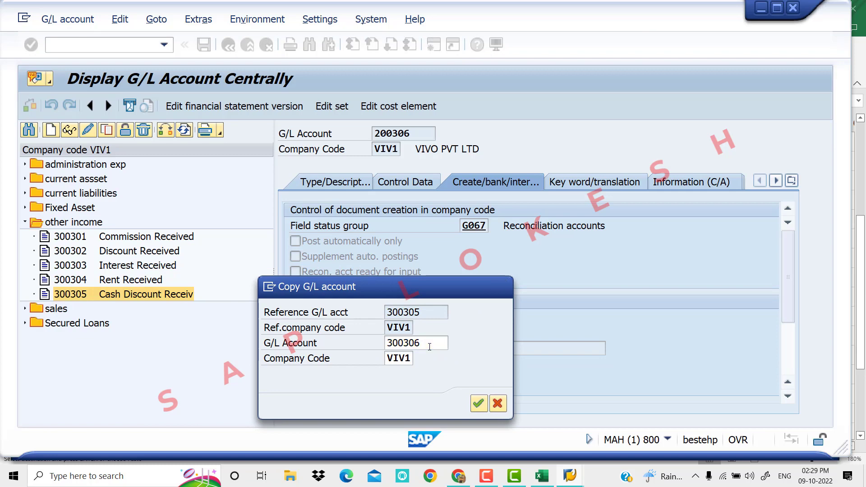
- Replace both the short text and the long text of account 300306 with Sale of Asset
click(355, 185)
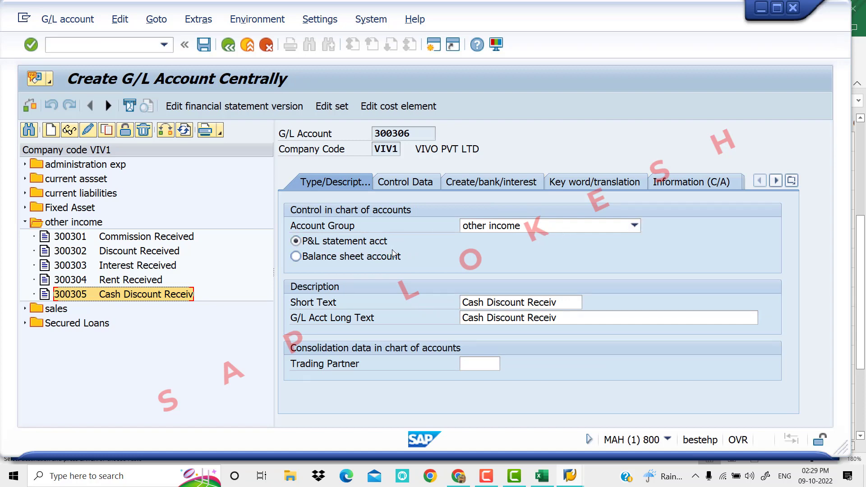
drag(573, 308, 300, 305)
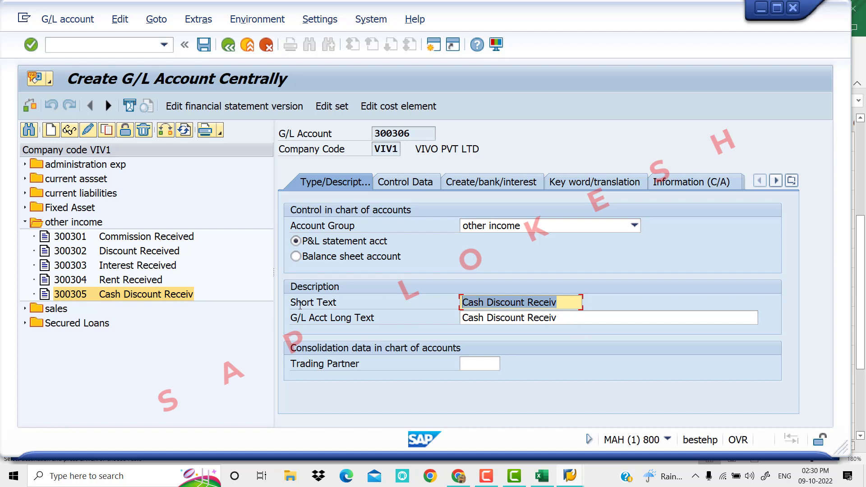
text(Sale of Asset)
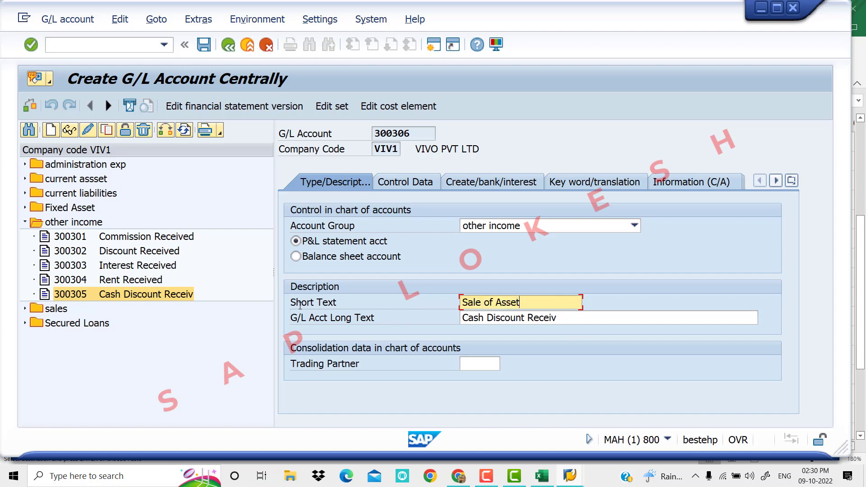
drag(548, 322, 356, 309)
key(ctrl+v)
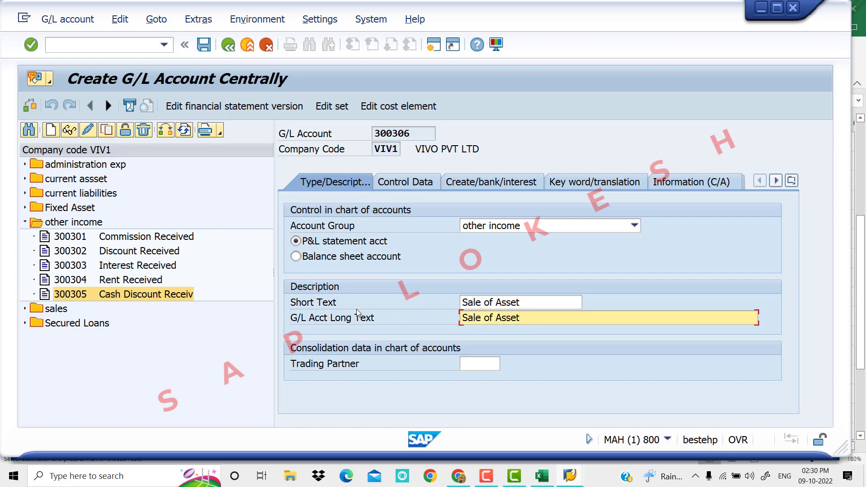
- Set the sort key in account 300306's control data to 018
click(406, 182)
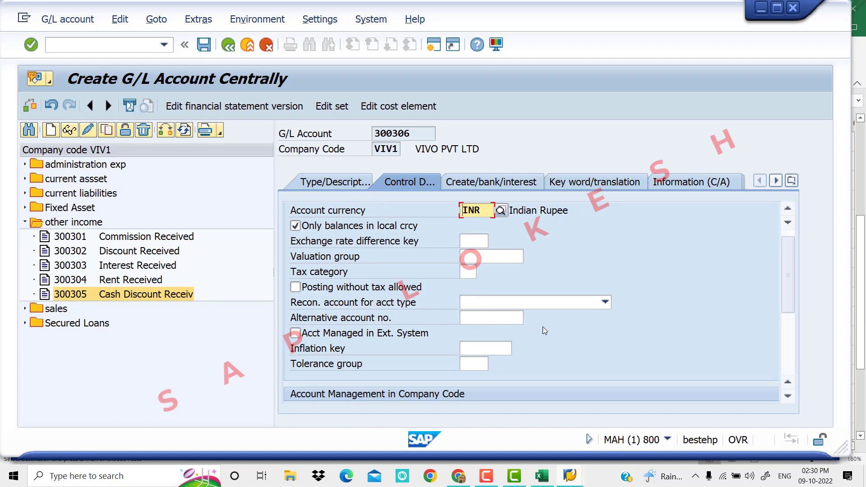
drag(789, 293, 790, 347)
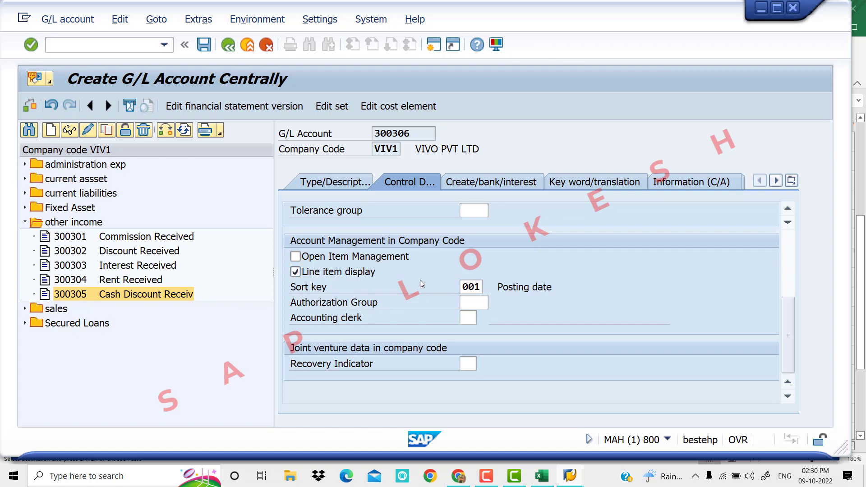
double_click(481, 287)
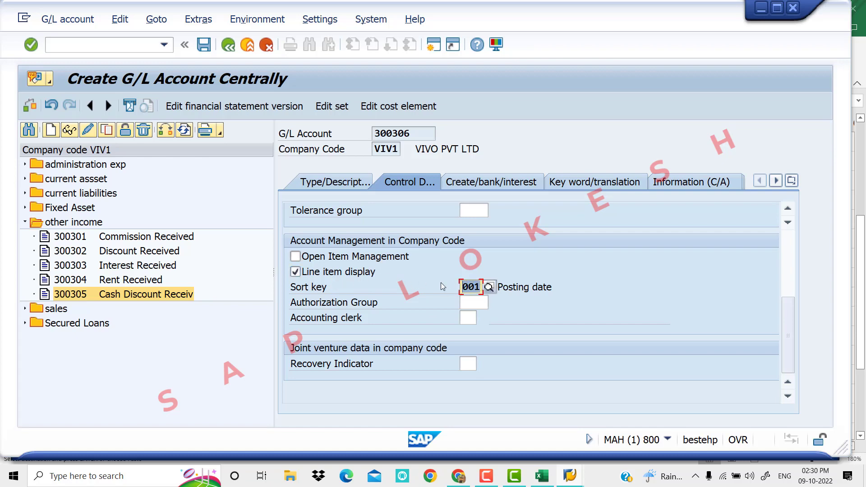
key(Delete)
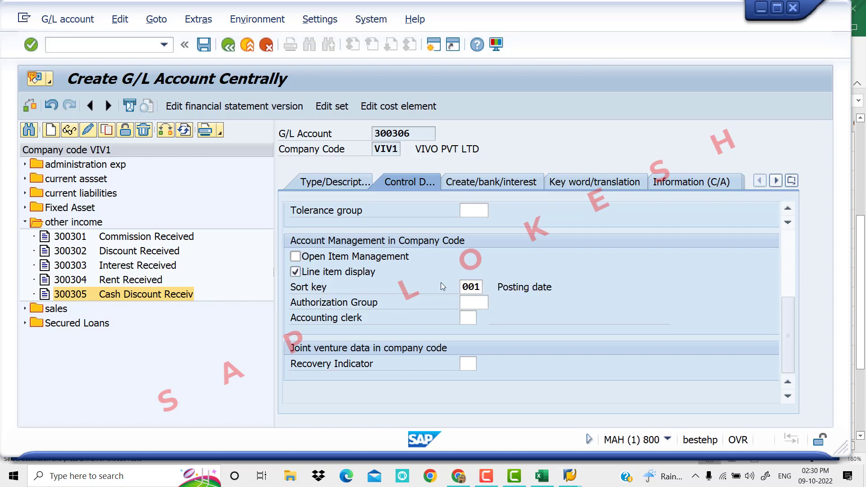
key(Down)
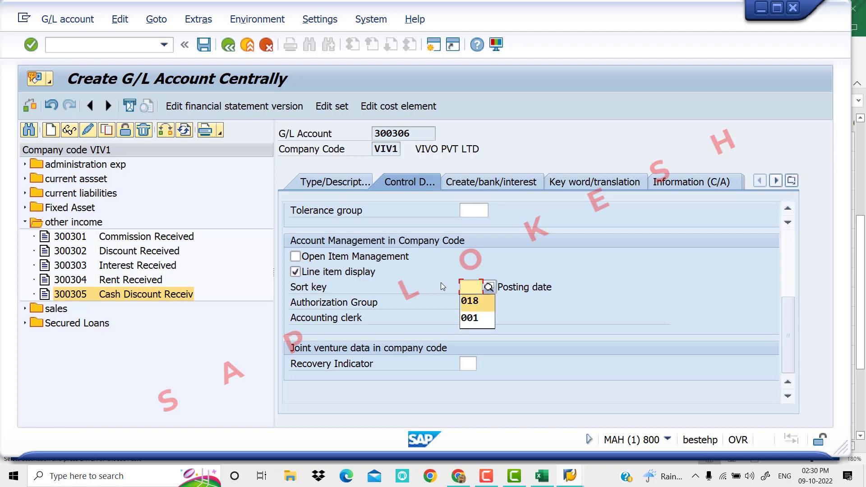
key(Return)
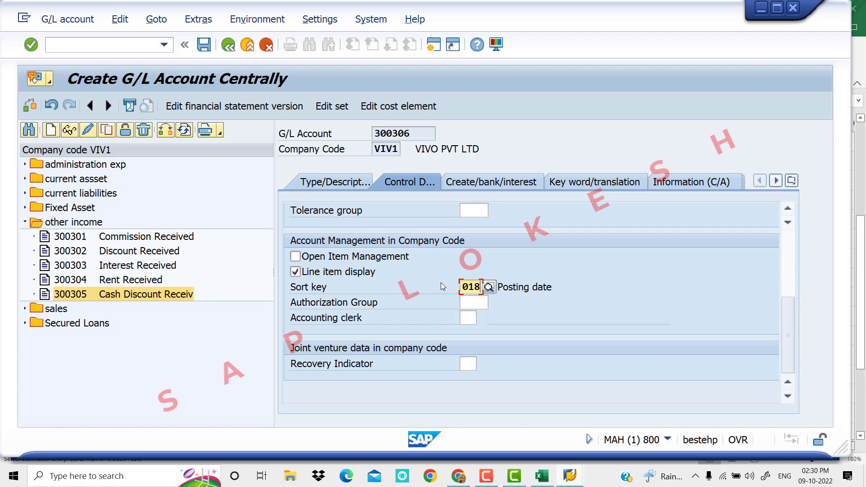
- Set account 300306's field status group to G052 (Accounts for fixed asset retirement) and save the account
click(487, 182)
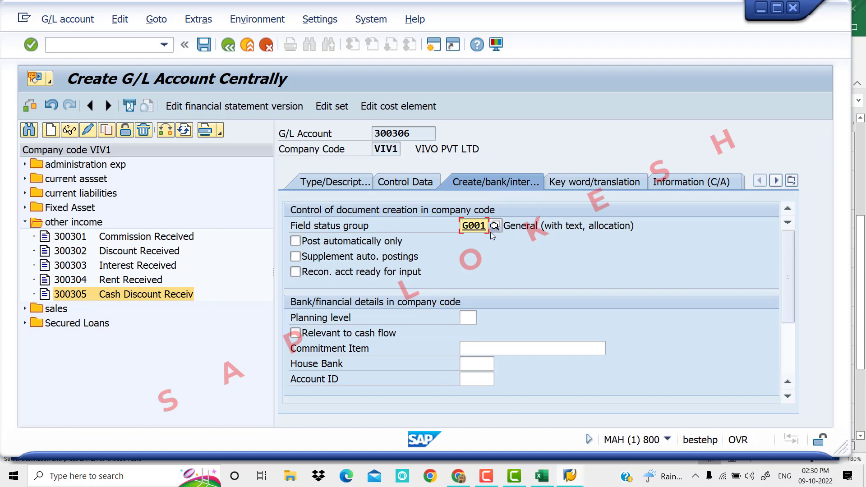
drag(490, 225, 446, 222)
click(500, 231)
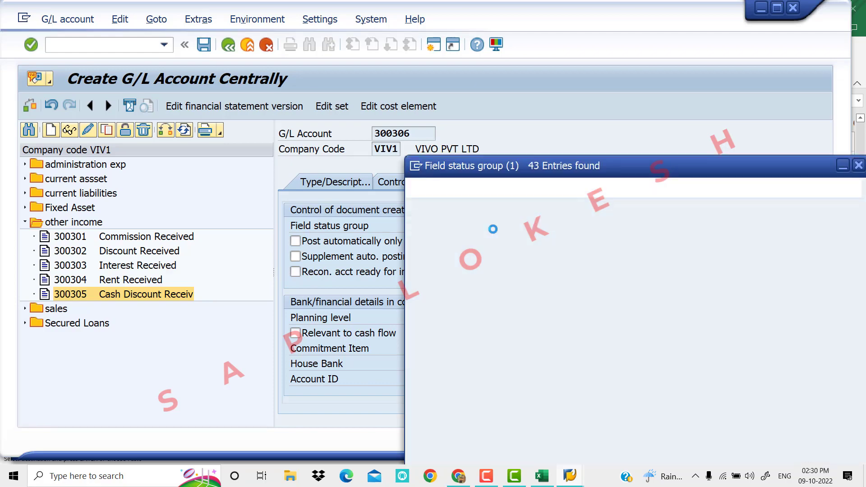
scroll(480, 292, down, 4)
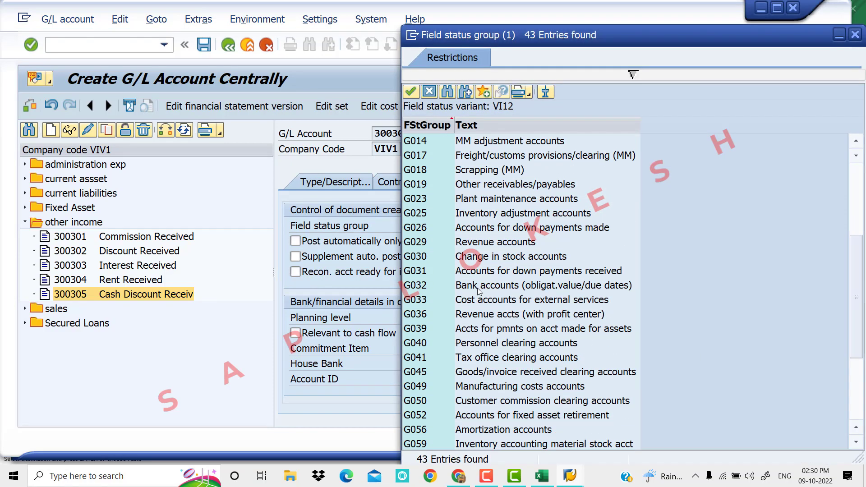
click(480, 416)
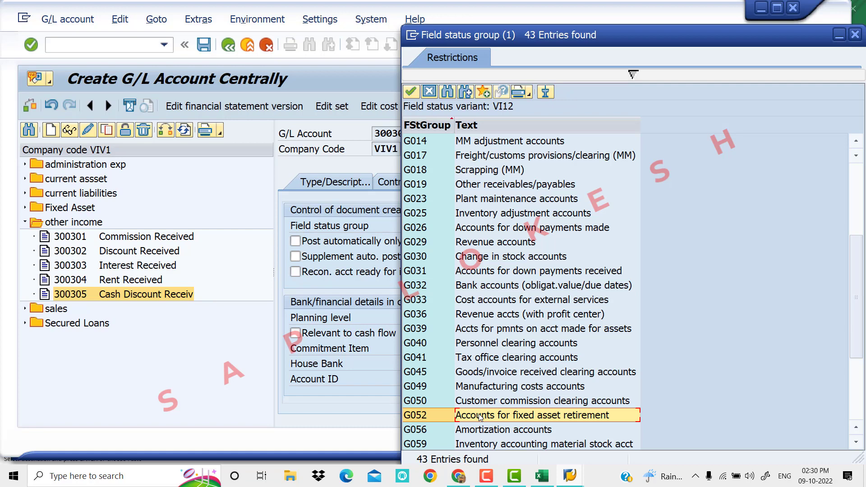
double_click(480, 415)
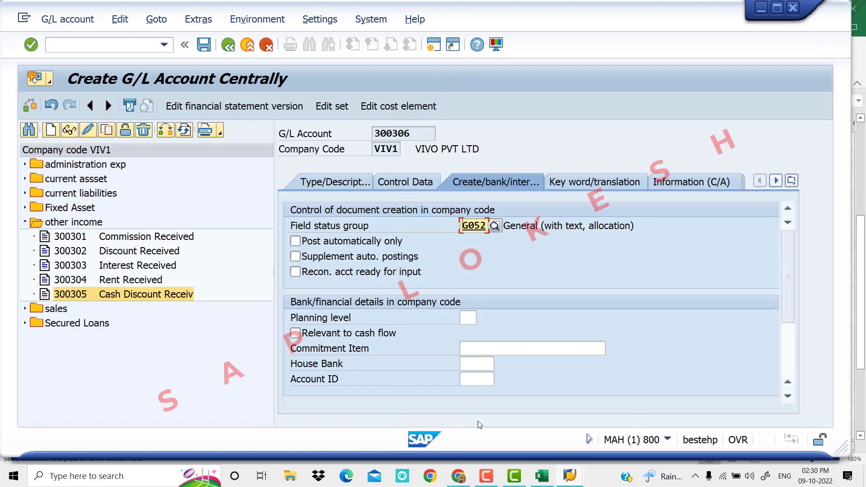
click(204, 45)
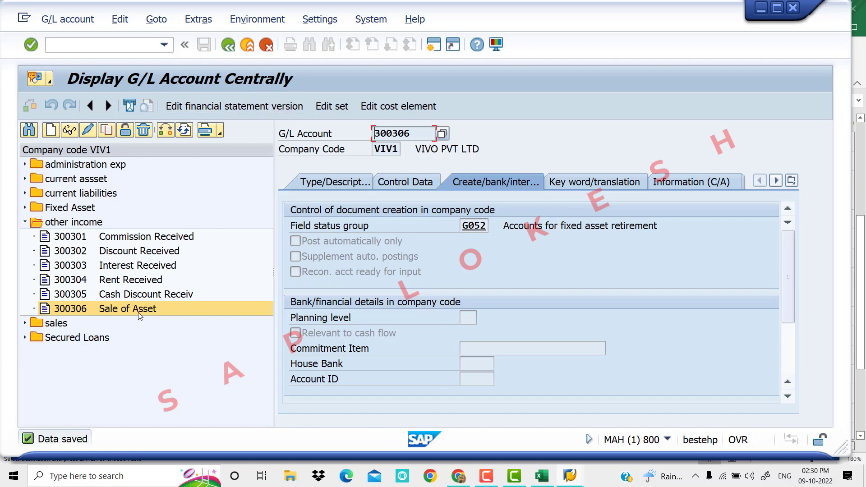
- Switch to the Excel worksheet and copy the Profit on Sale of Asset entry from the Part-2 G/L account list
click(542, 476)
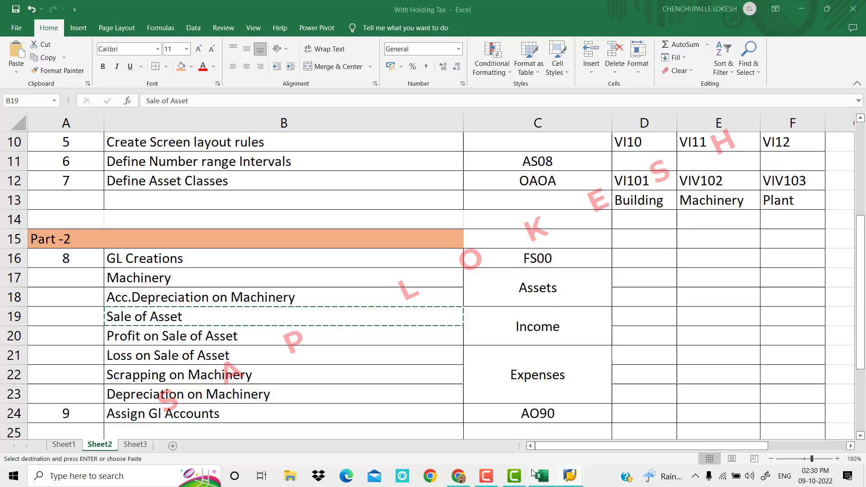
key(Escape)
click(291, 336)
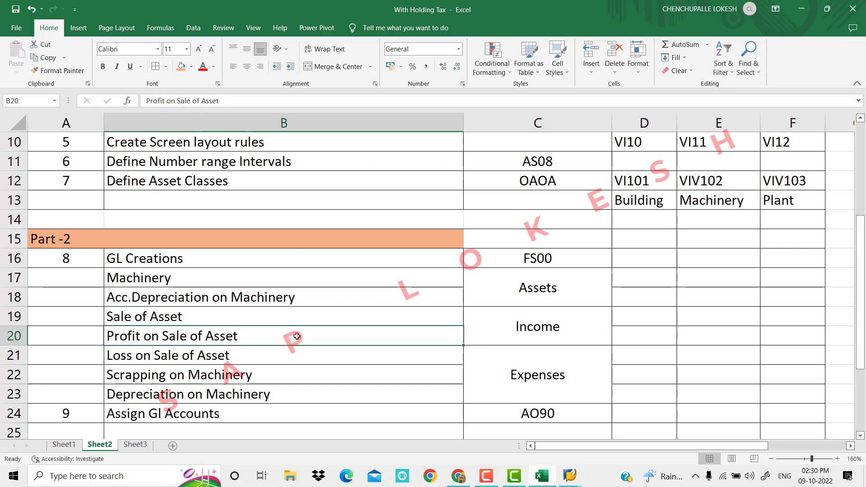
key(ctrl+c)
- Return to SAP and copy the Sale of Asset account (300306) to a new G/L account 300307 in company code VIV1
mouse_move(570, 476)
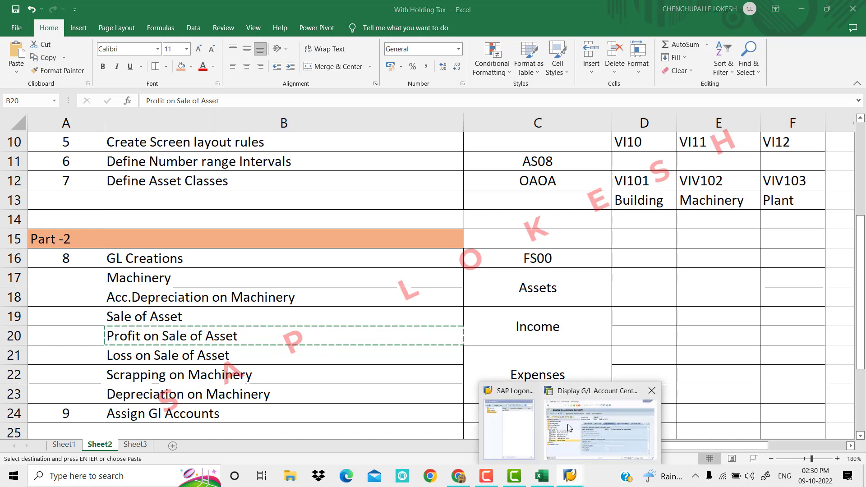
click(568, 428)
right_click(129, 310)
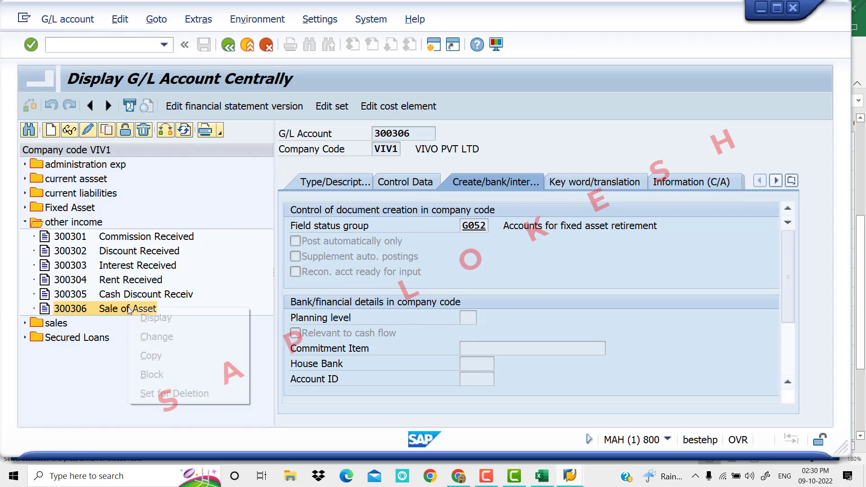
click(172, 355)
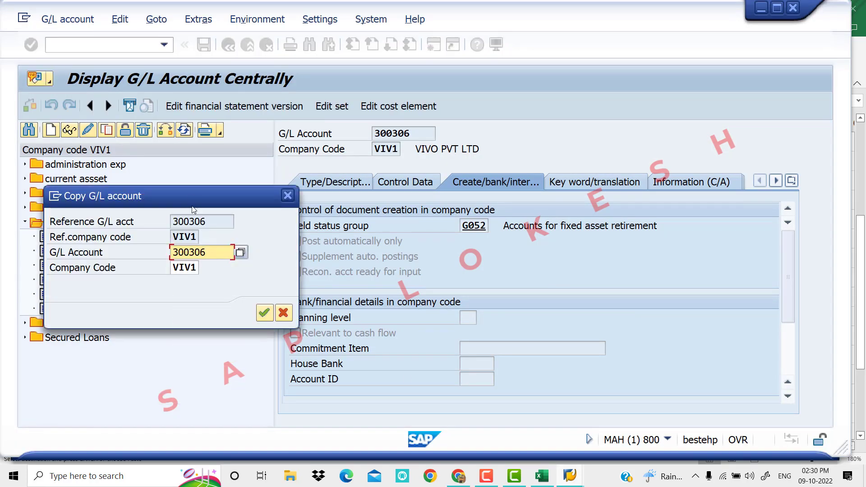
drag(194, 210, 407, 267)
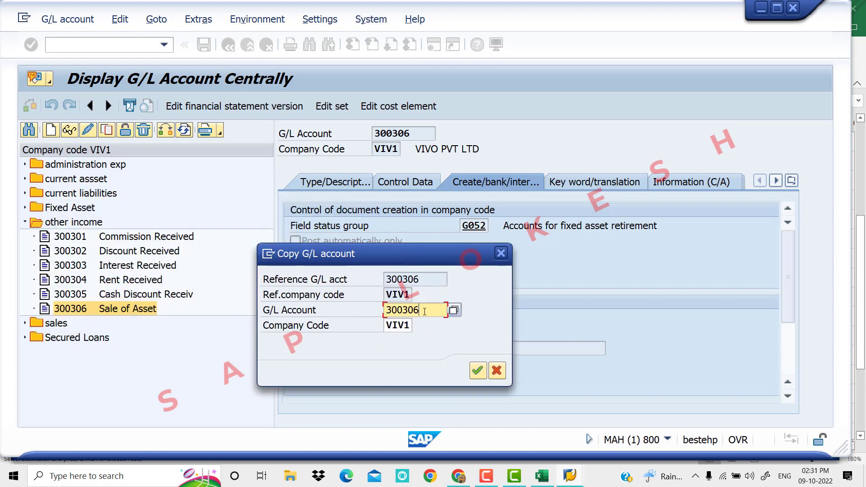
key(BackSpace)
text(7)
key(Return)
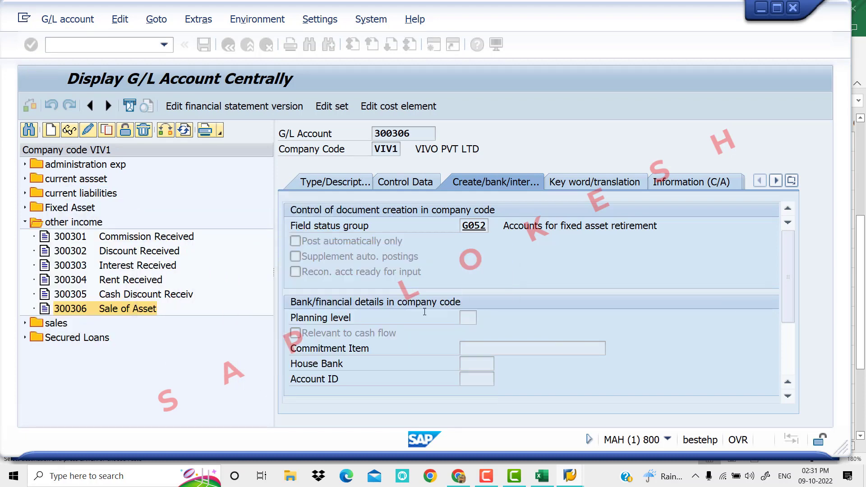
- Set account 300307's short text to Profit on Sale Ass and its long text to Profit on Sale of Asset
click(360, 185)
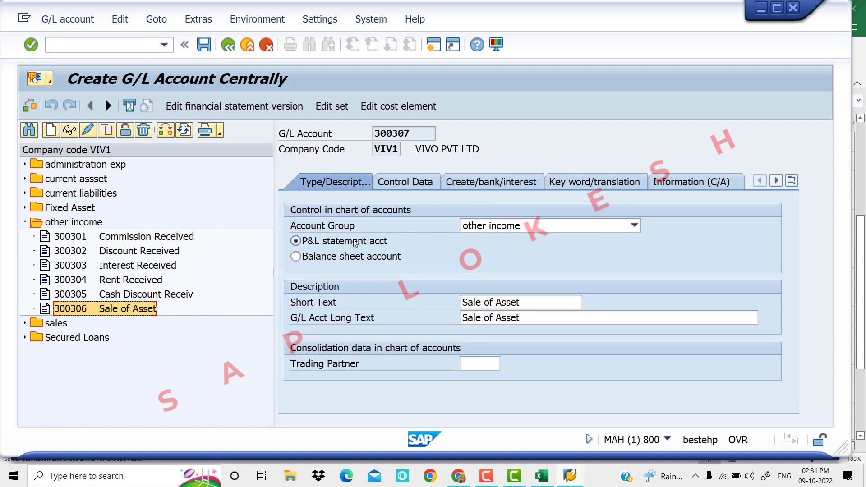
drag(542, 307, 384, 304)
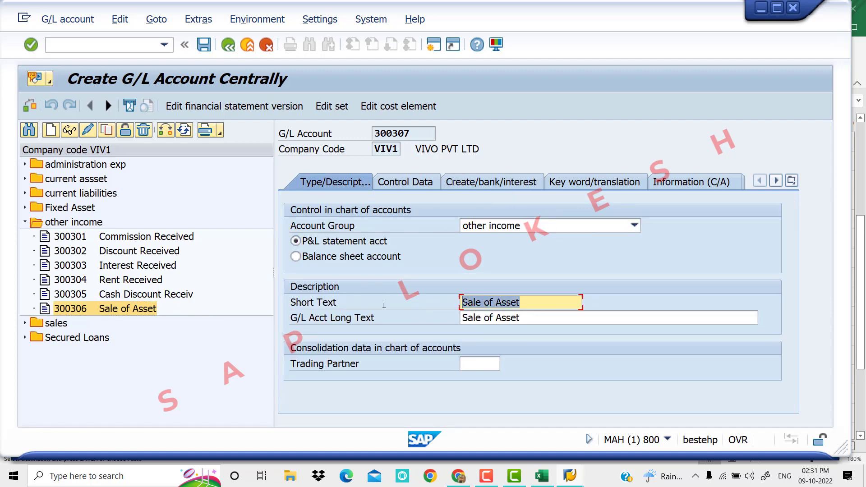
text(Profit on Sale of As)
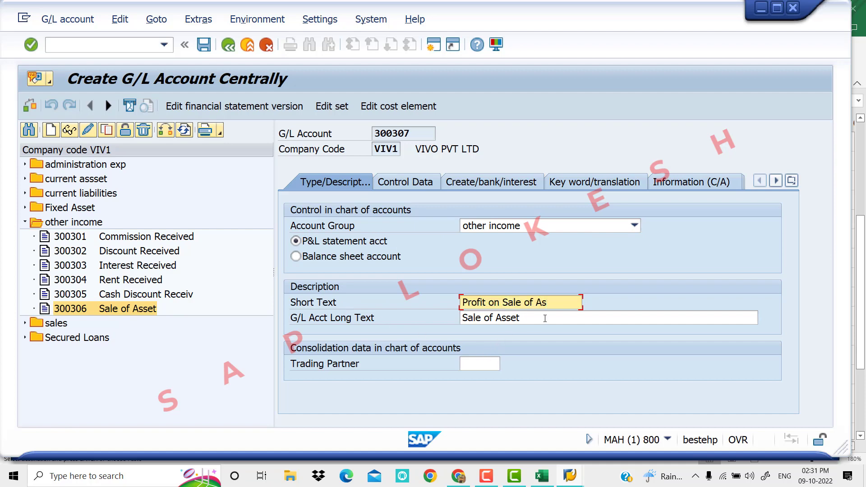
drag(545, 318, 474, 316)
text(Profit on Sale of Asset)
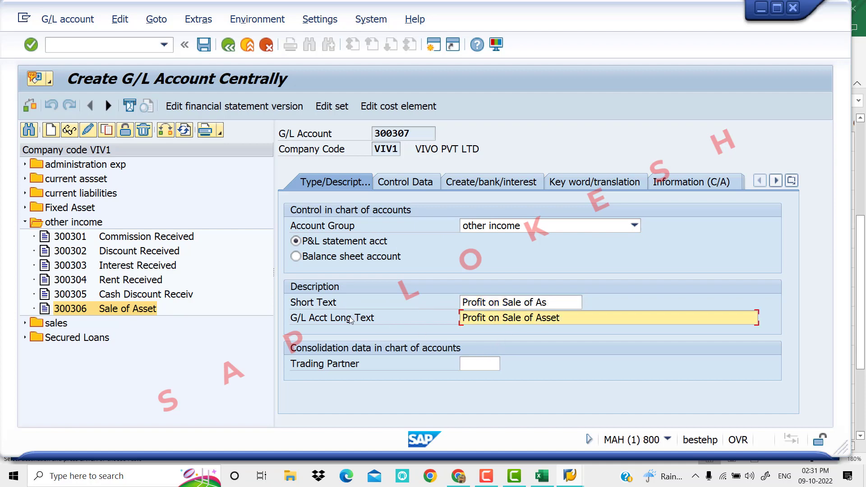
click(558, 303)
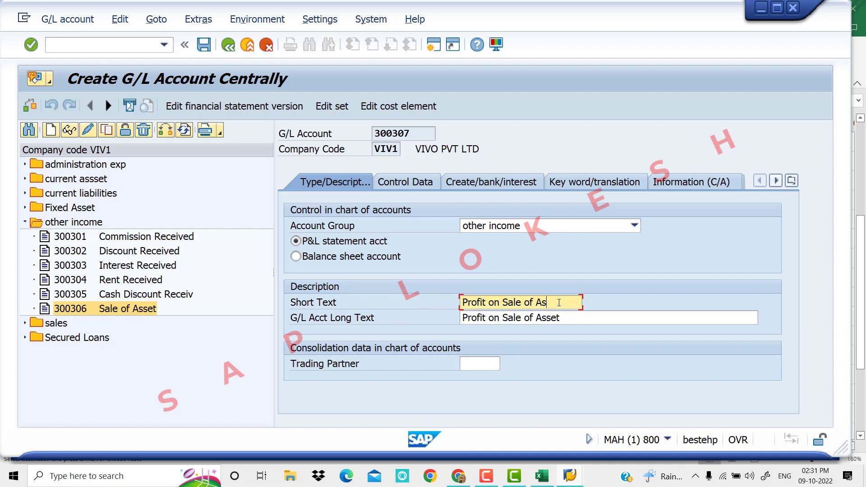
click(534, 302)
key(BackSpace)
key(BackSpace)
key(BackSpace)
- Clear the Only balances in local crcy option in account 300307's control data and check its account management settings
click(413, 182)
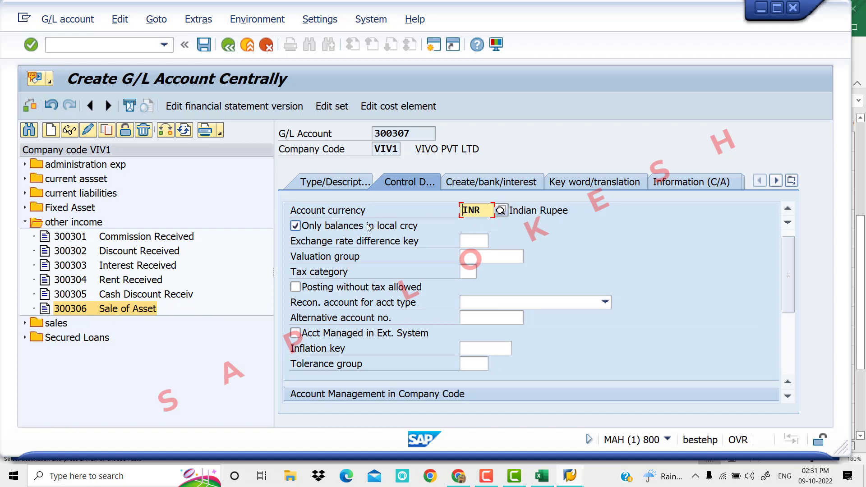
click(295, 225)
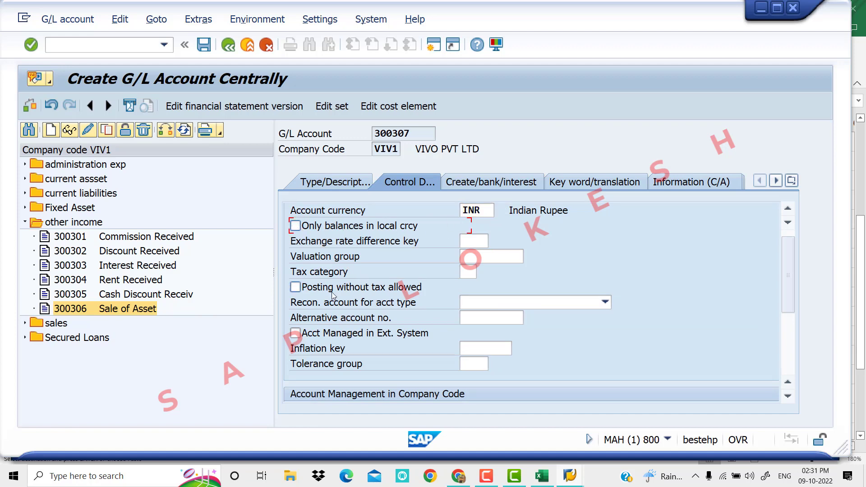
scroll(599, 285, down, 3)
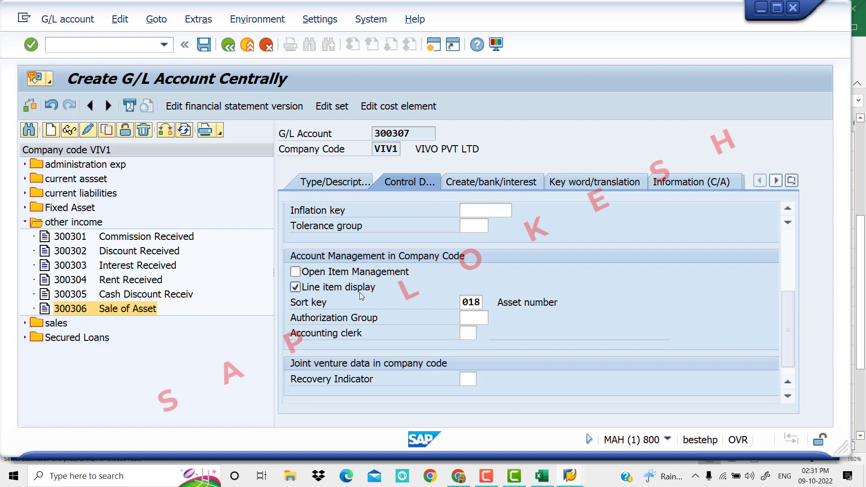
- Set account 300307's field status group to G001 (General with text, allocation) and save the account
click(497, 183)
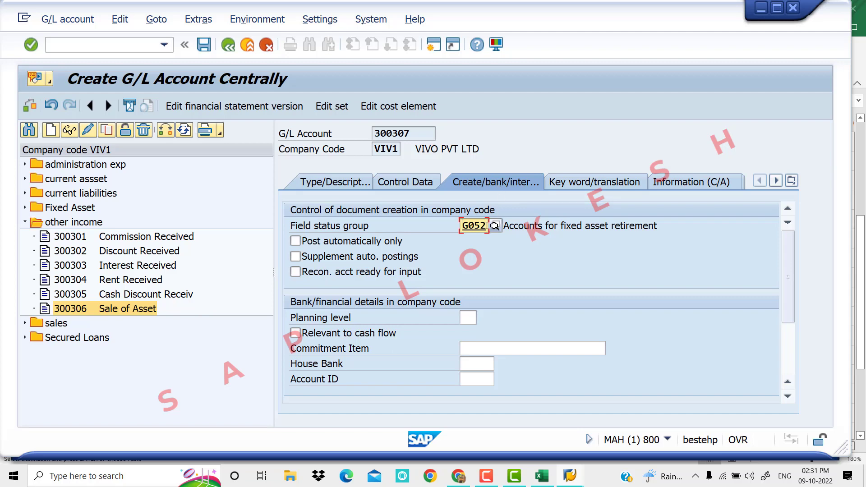
drag(487, 225, 434, 222)
text(g00)
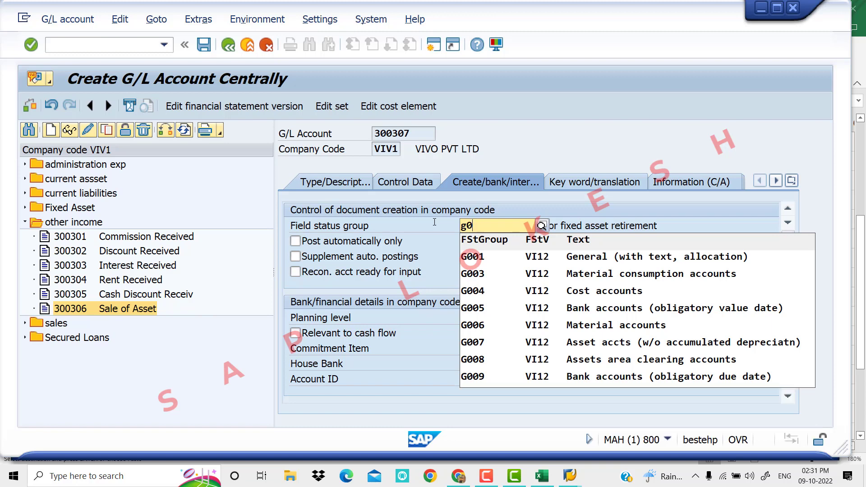
key(BackSpace)
key(BackSpace)
text(g)
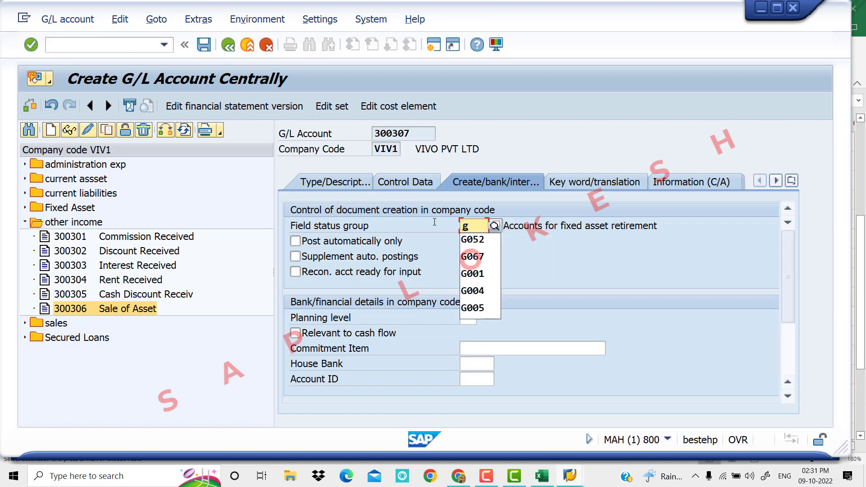
text(001)
click(473, 239)
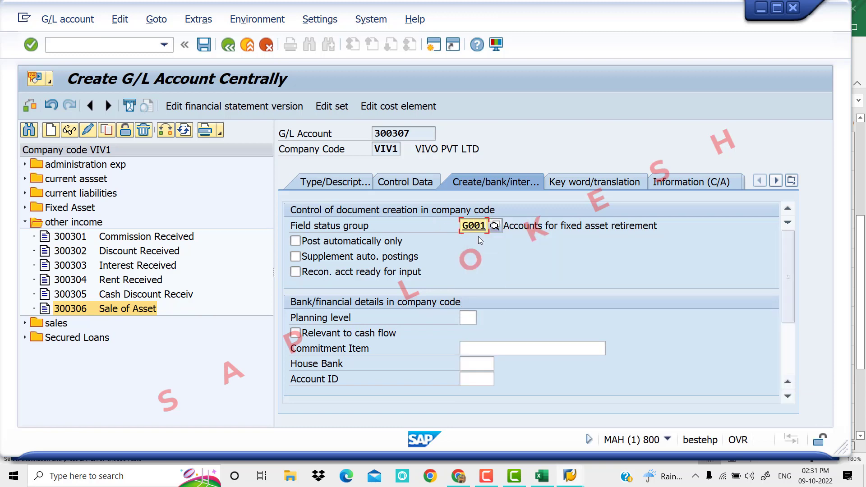
key(Return)
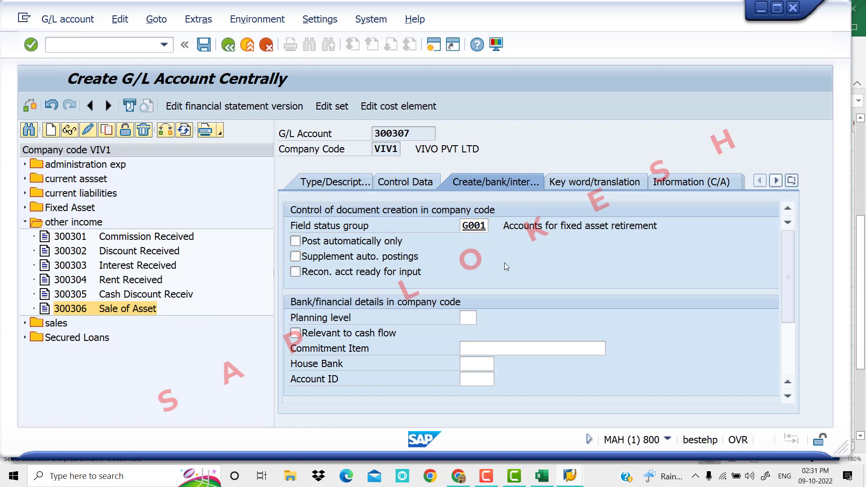
click(203, 44)
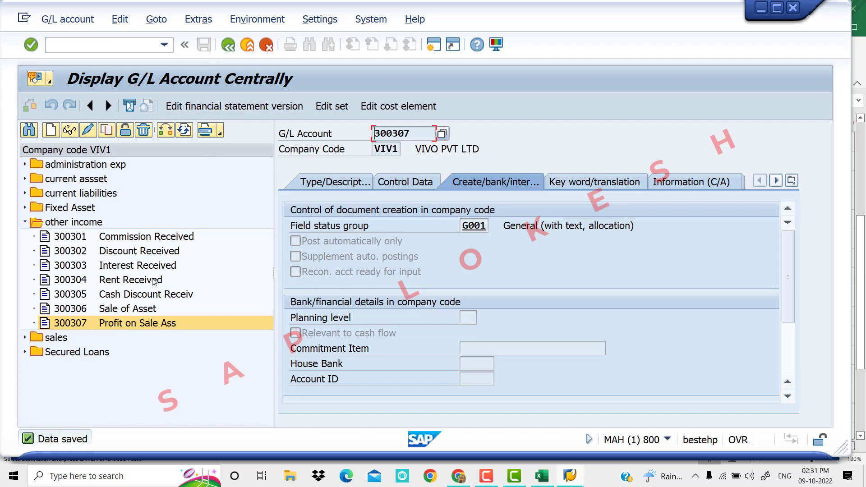
click(76, 310)
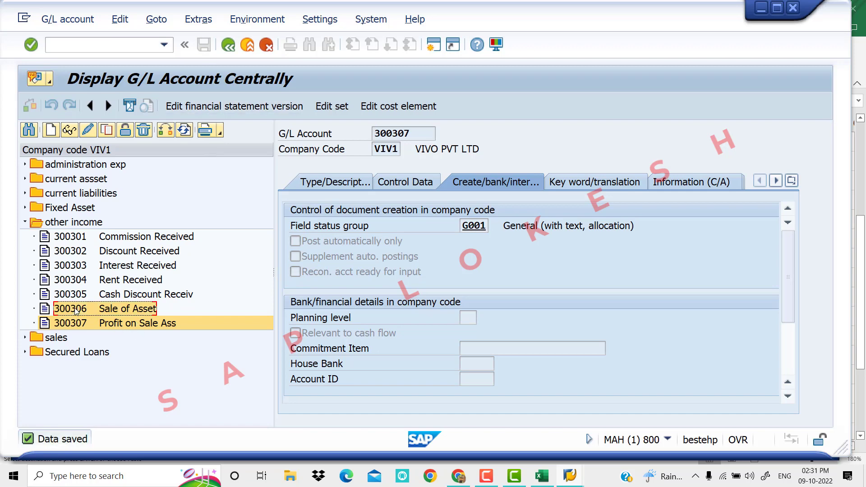
double_click(75, 311)
click(263, 313)
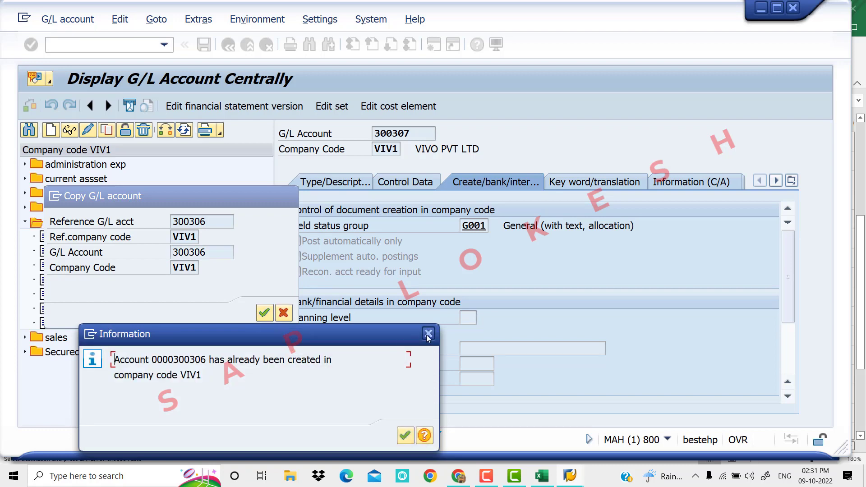
click(428, 334)
click(283, 313)
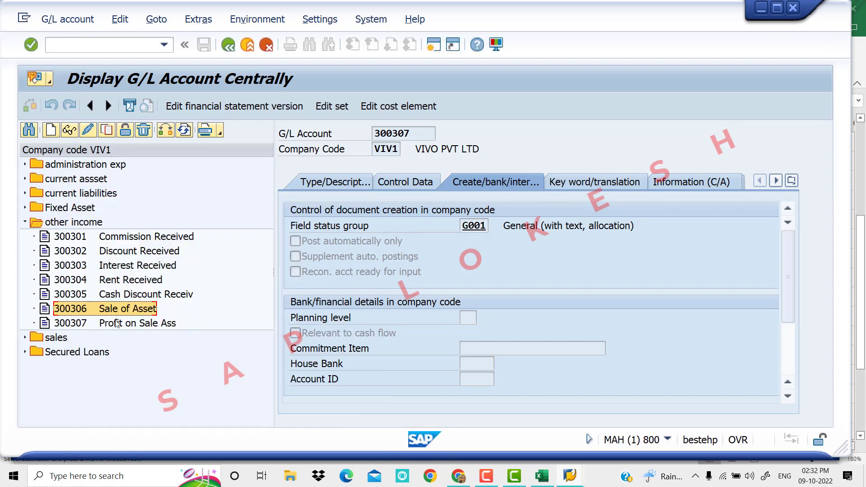
- Change the Sale of Asset account (300306) by clearing Only balances in local crcy in its control data, and save it
click(99, 132)
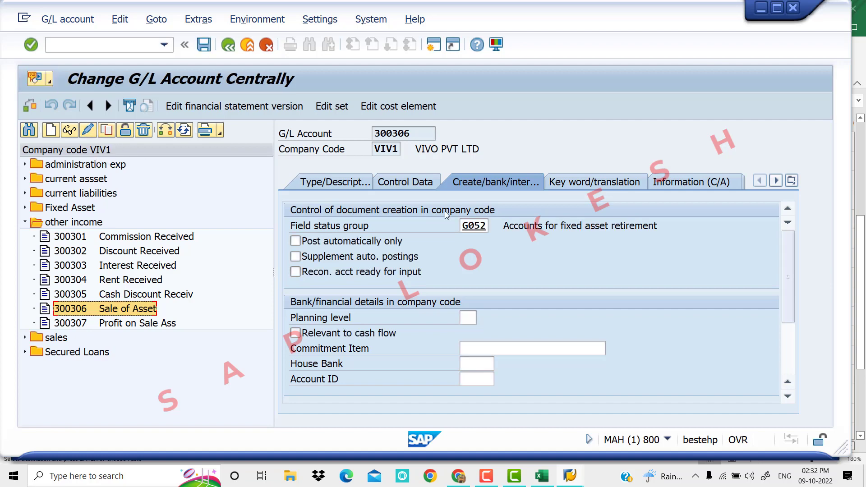
click(414, 182)
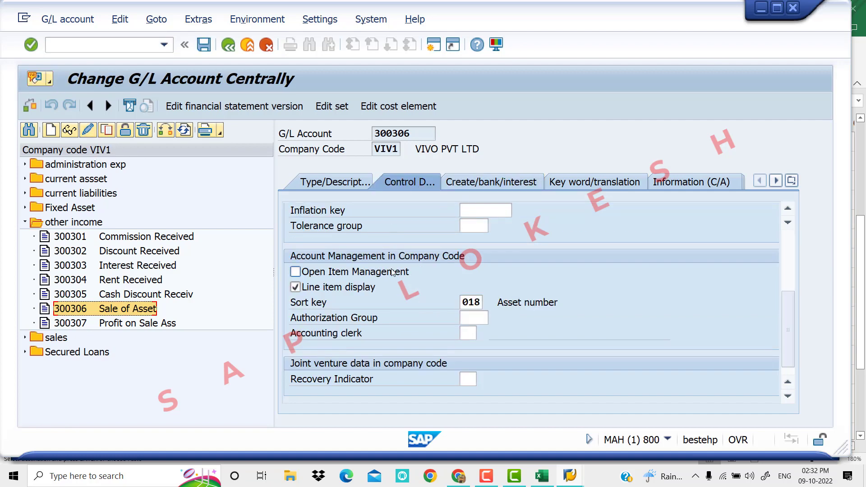
drag(788, 294, 784, 230)
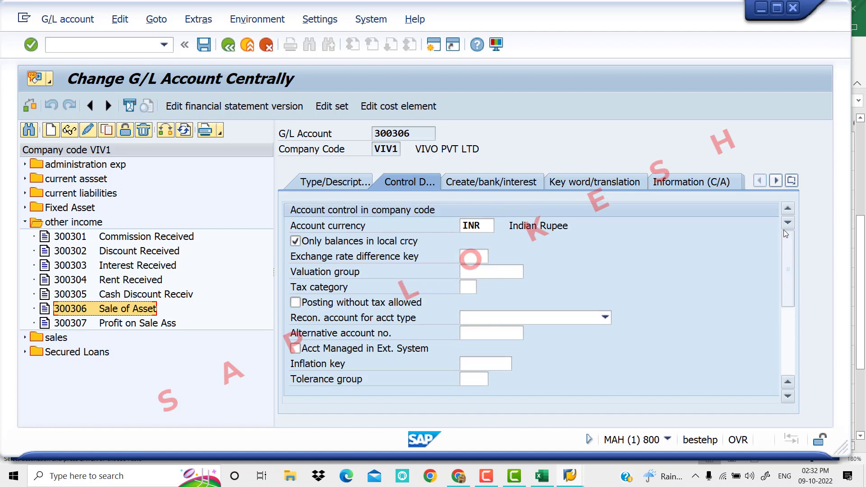
click(296, 243)
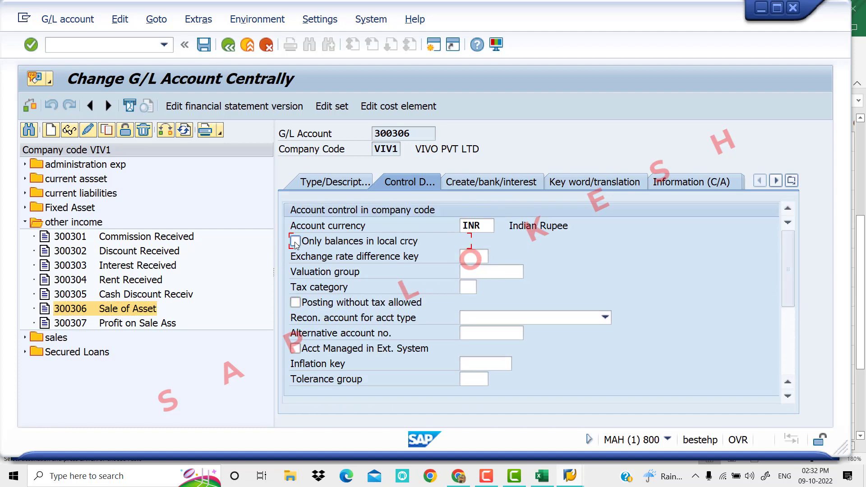
click(204, 45)
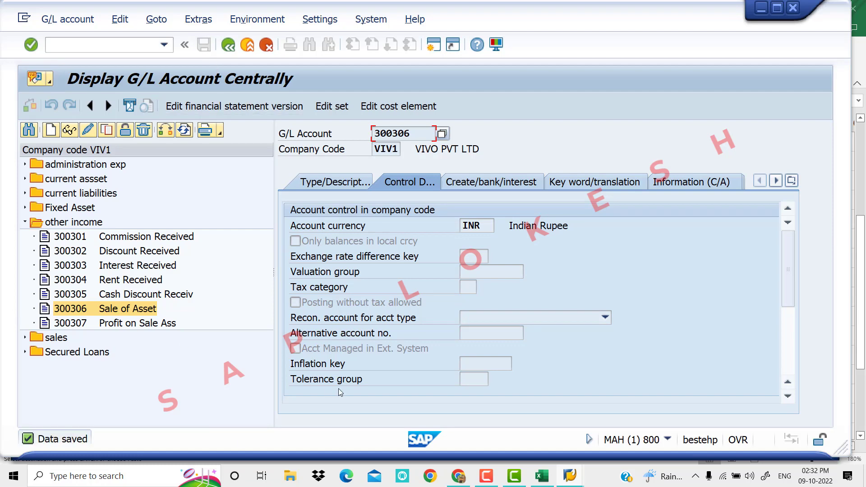
- Switch to the Excel worksheet and copy the Loss on Sale of Asset entry from the expense accounts list
click(542, 476)
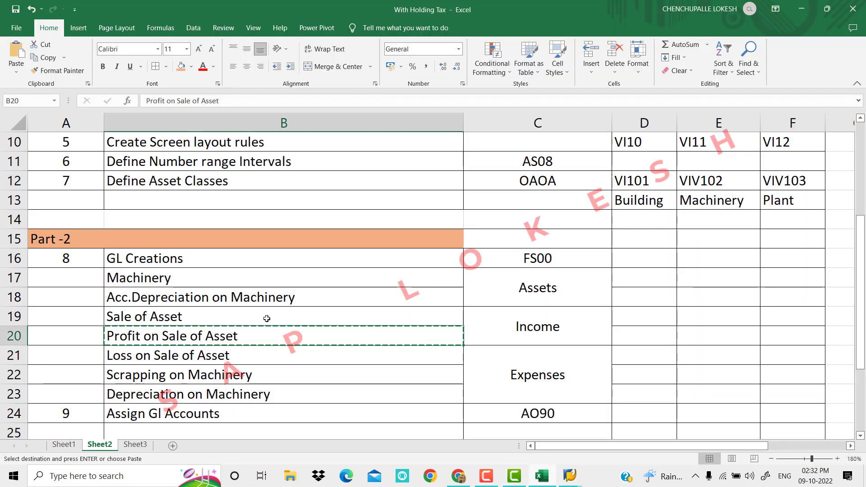
key(Escape)
scroll(266, 331, down, 1)
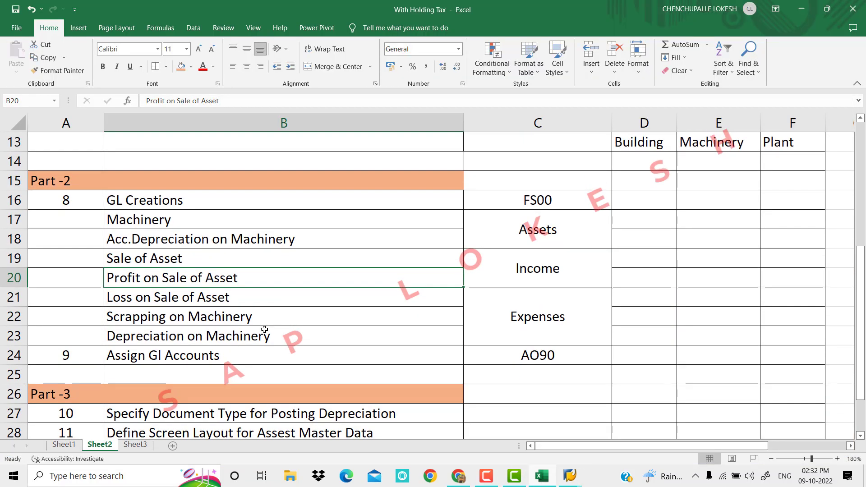
click(242, 298)
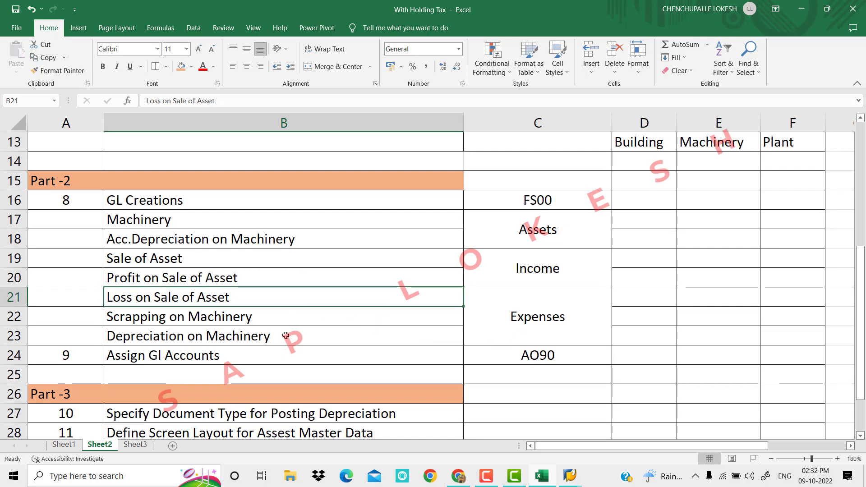
key(ctrl+c)
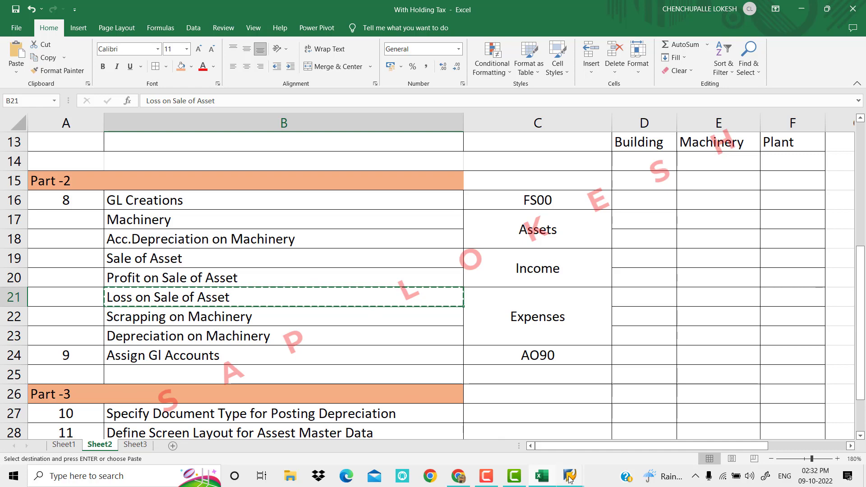
- Return to SAP, collapse the other income group and expand the administration exp group in the account list
mouse_move(570, 476)
click(609, 420)
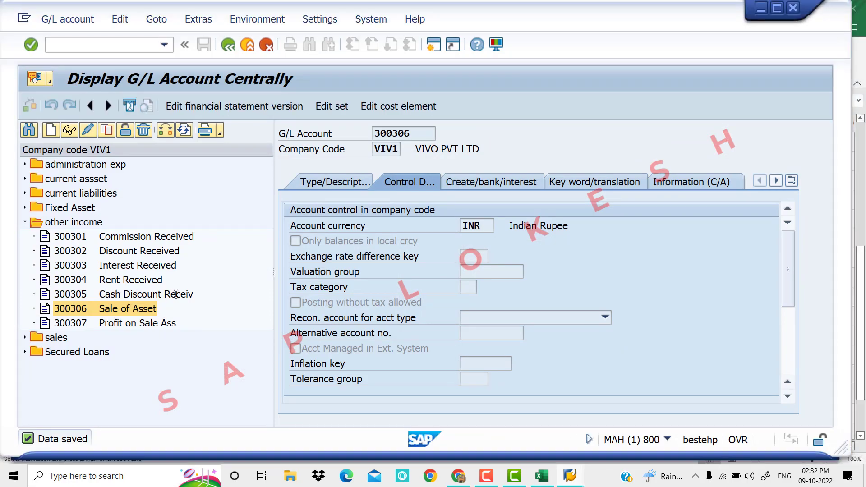
click(25, 223)
click(25, 164)
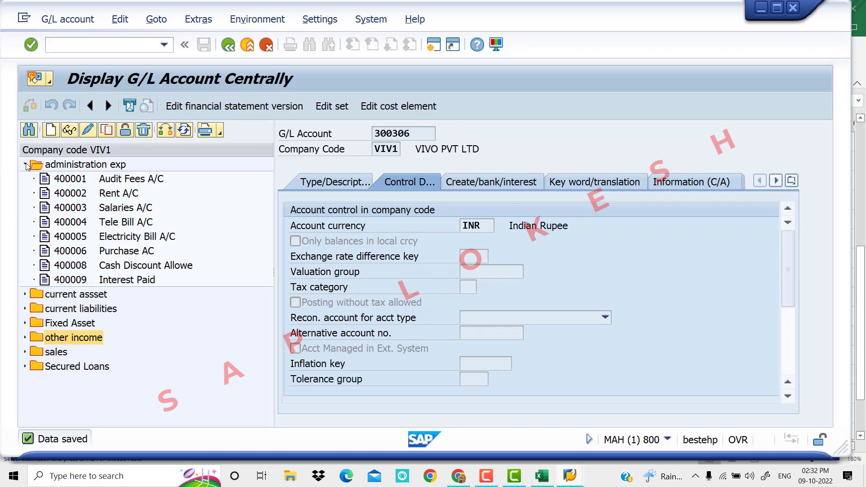
- Copy the Interest Paid account (400009) in VIV1 as the template for new G/L account 400010
click(80, 281)
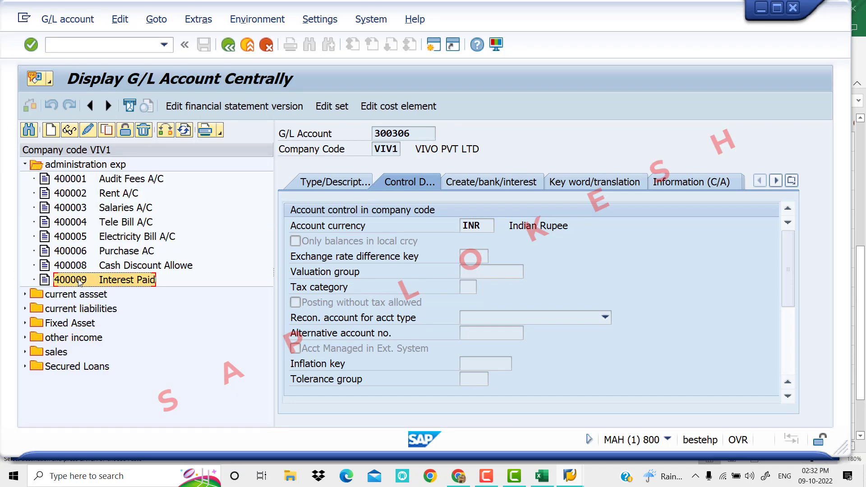
right_click(79, 281)
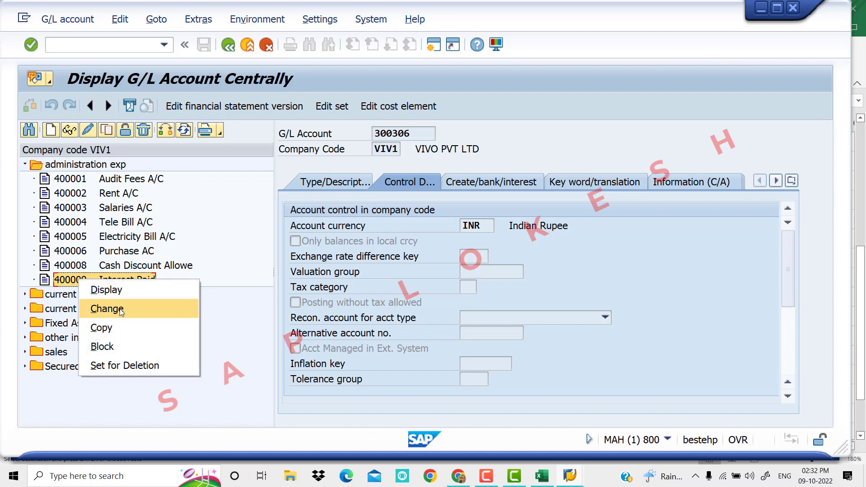
click(116, 327)
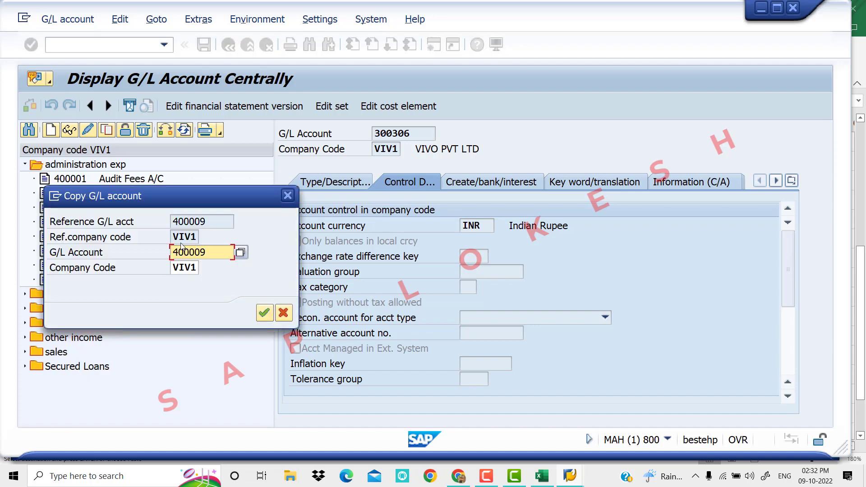
drag(188, 199, 284, 266)
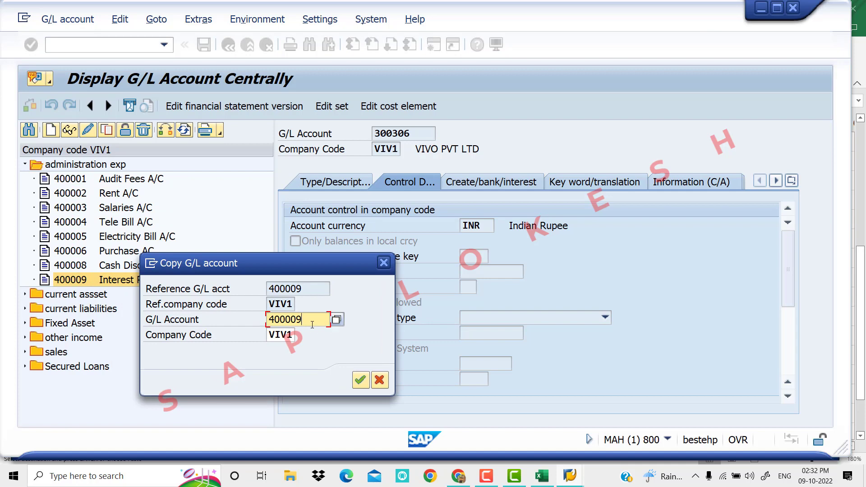
key(BackSpace)
key(BackSpace)
text(10)
key(Return)
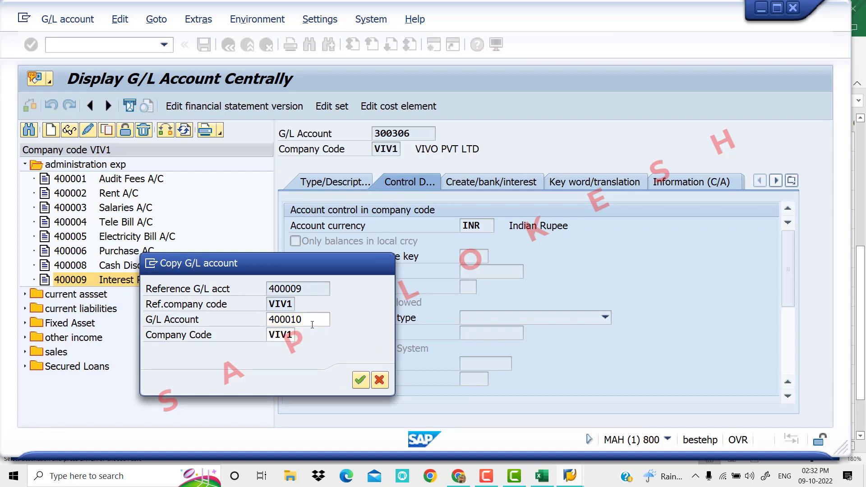
- Replace the new account's short text with "Loss on Sale of Asse" and its long text with the copied "Loss on Sale of Asset"
click(345, 182)
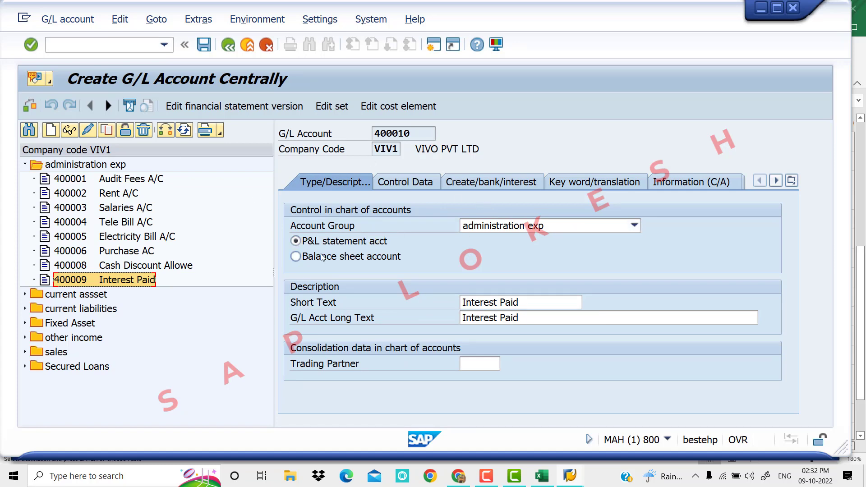
click(539, 306)
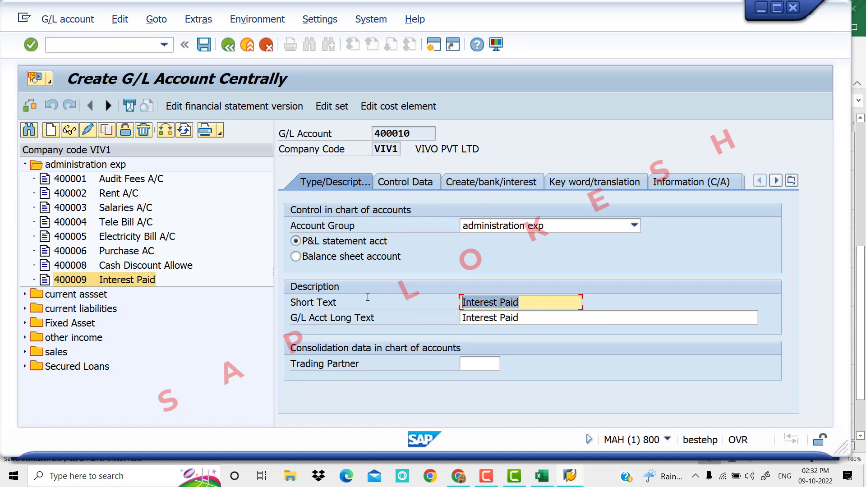
key(ctrl+v)
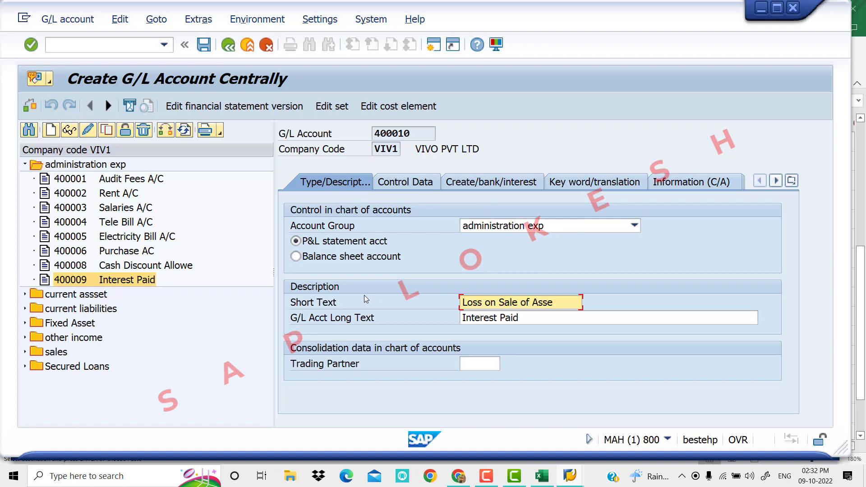
drag(536, 319, 364, 319)
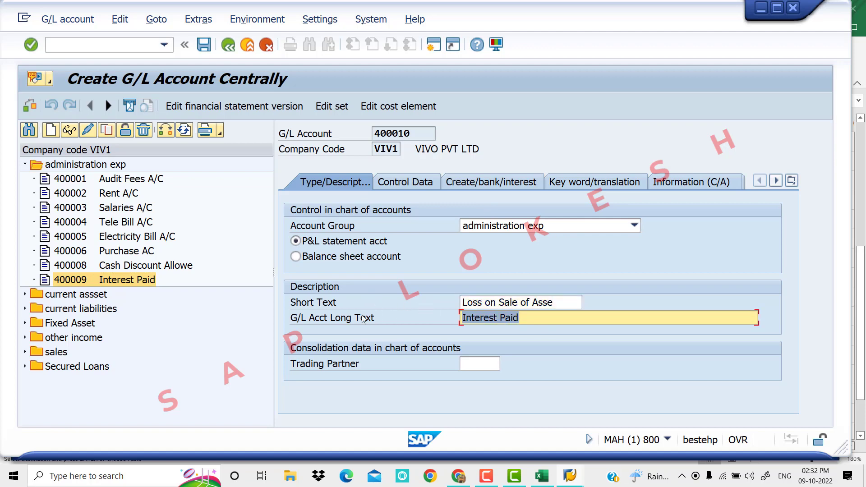
key(ctrl+v)
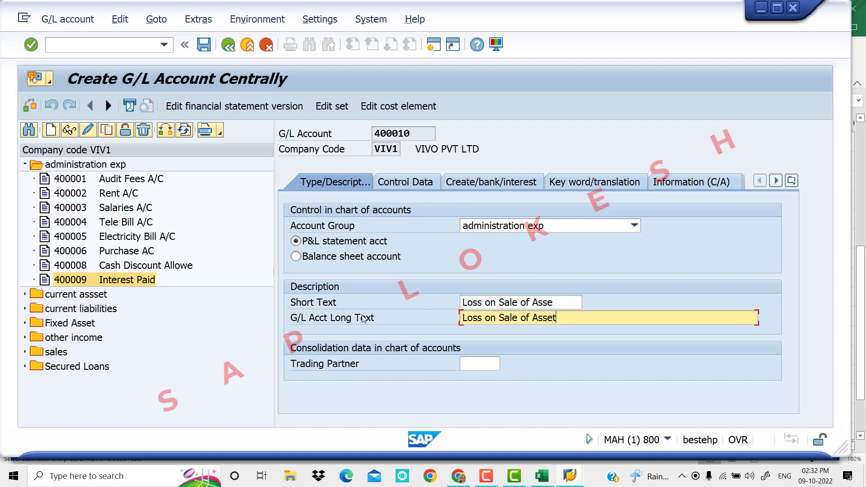
- Set the sort key of account 400010 to 018 in its company code control data
click(414, 185)
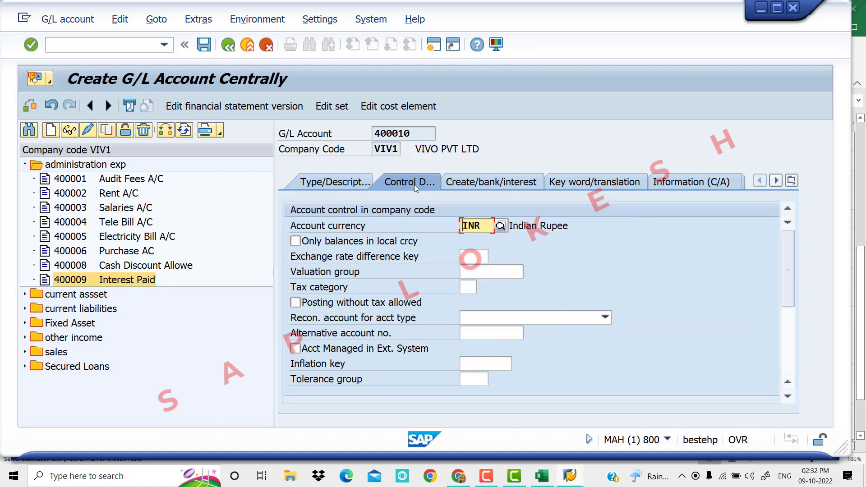
scroll(499, 290, down, 3)
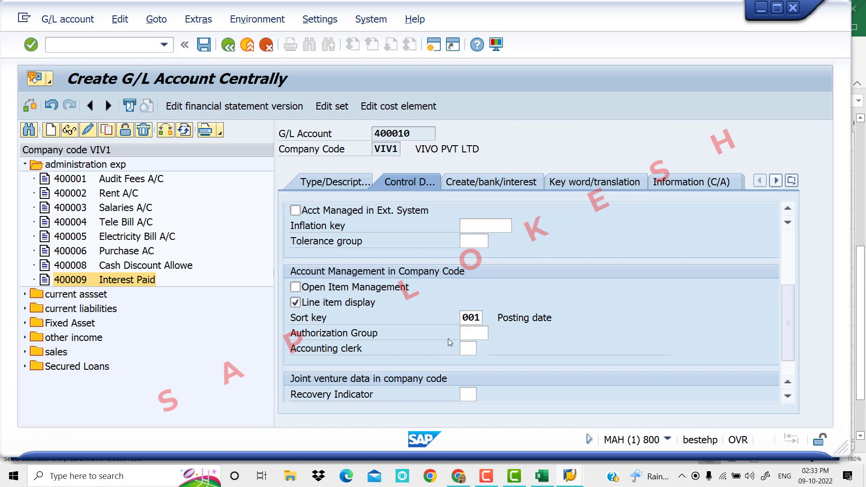
drag(481, 318, 414, 314)
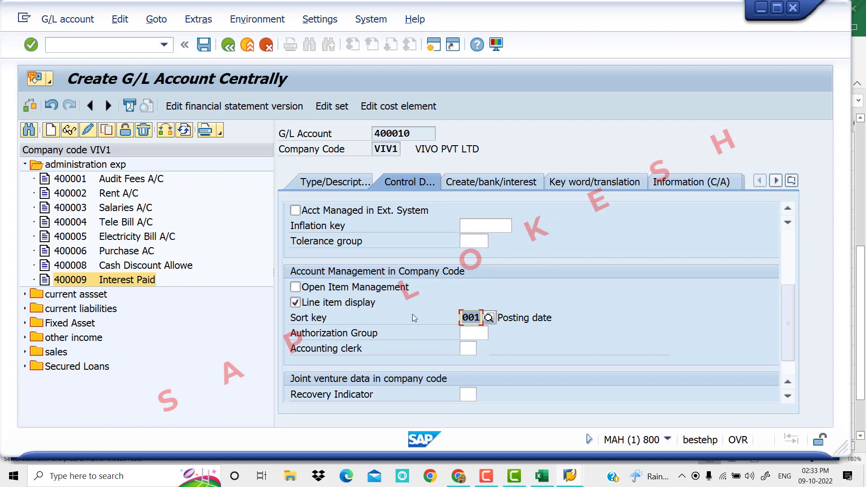
text(018)
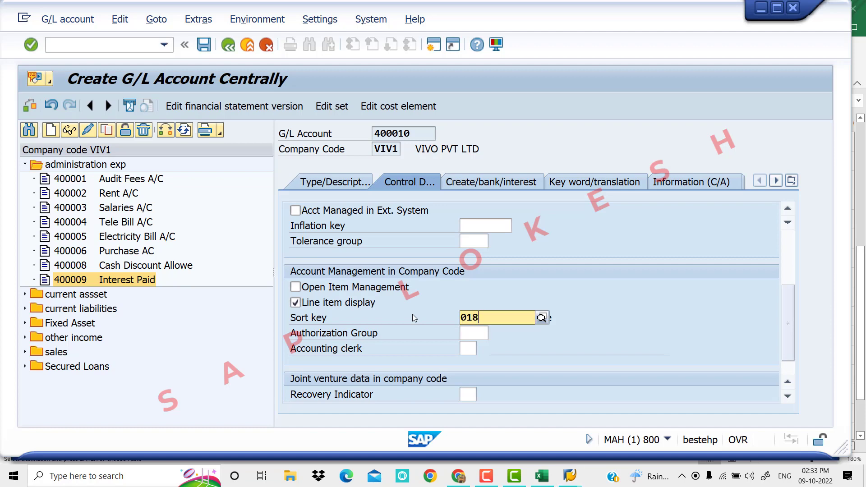
key(Return)
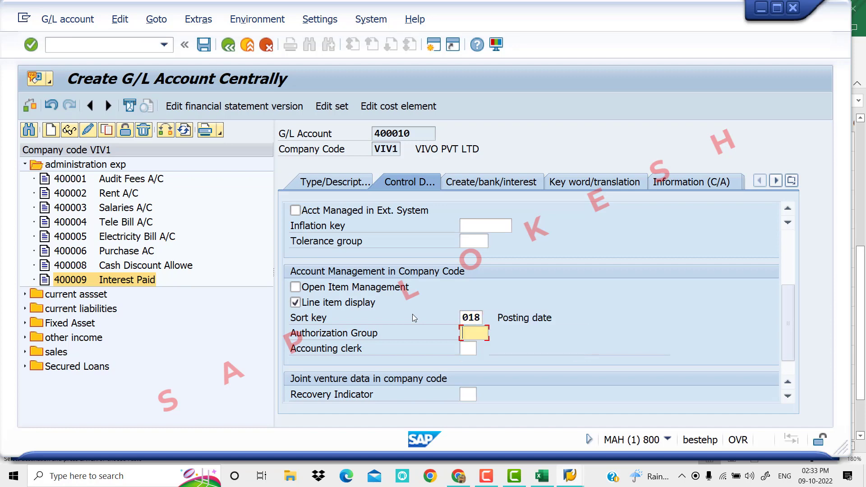
- Check the document creation settings and description of account 400010, and save the account
click(481, 185)
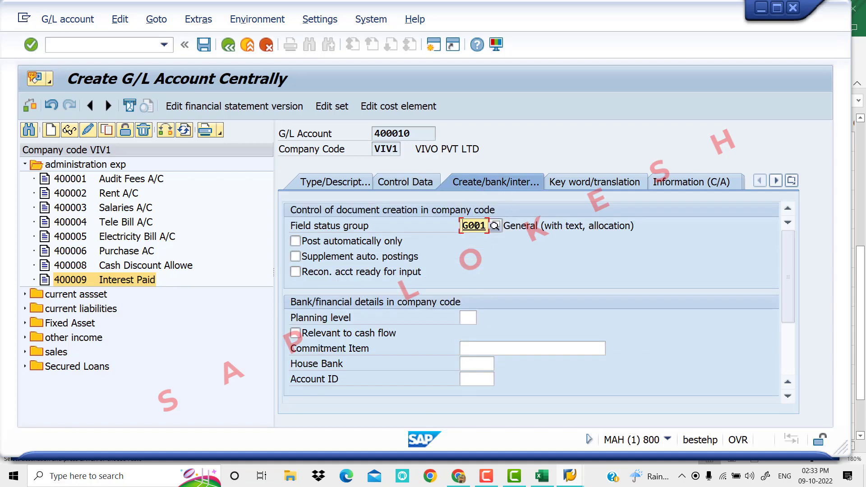
scroll(492, 237, down, 2)
scroll(494, 257, up, 2)
click(353, 183)
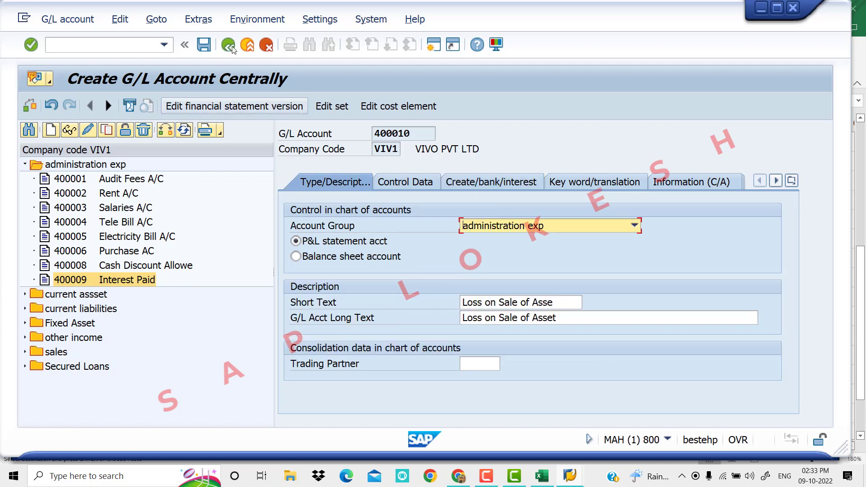
click(204, 45)
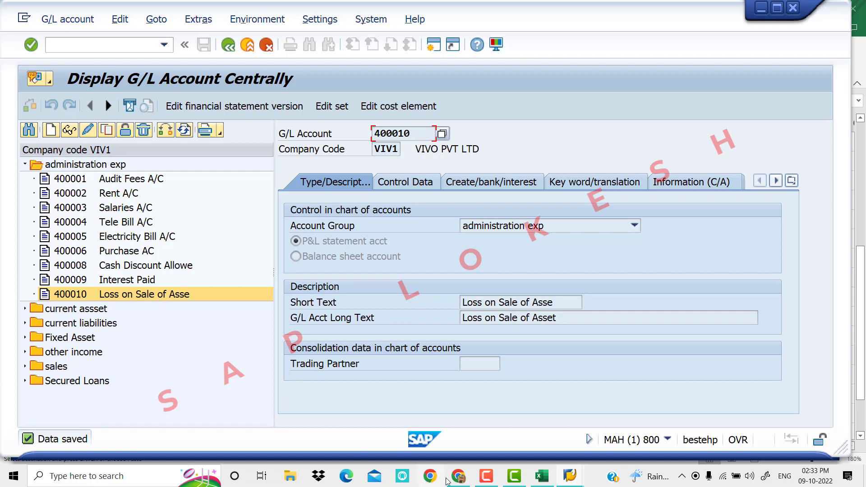
- Switch to the Excel worksheet, copy the Scrapping on Machinery entry from the expenses list, and return to SAP
click(542, 484)
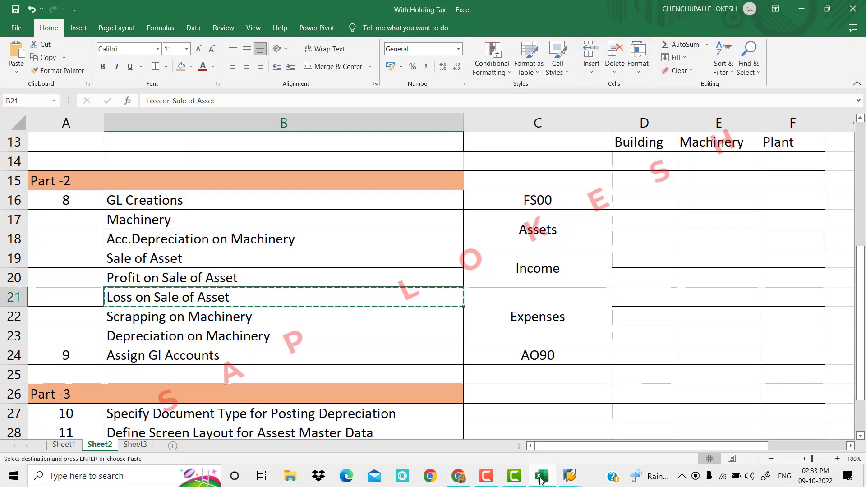
key(Escape)
click(297, 322)
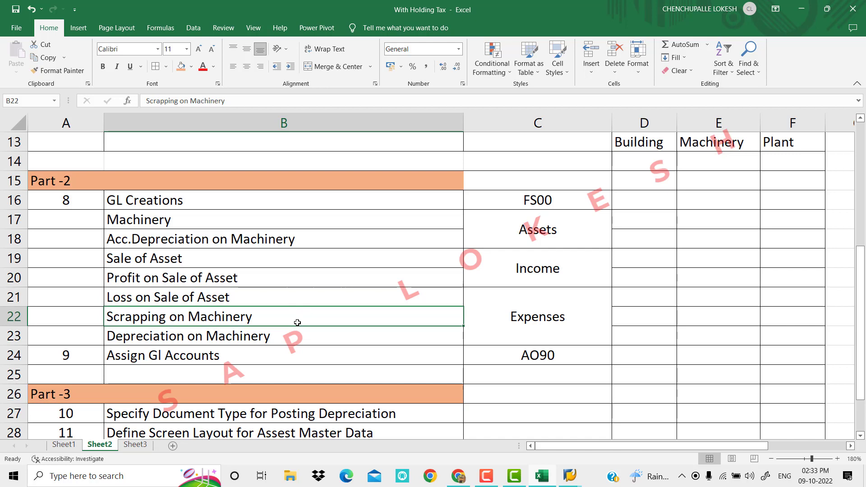
key(ctrl+c)
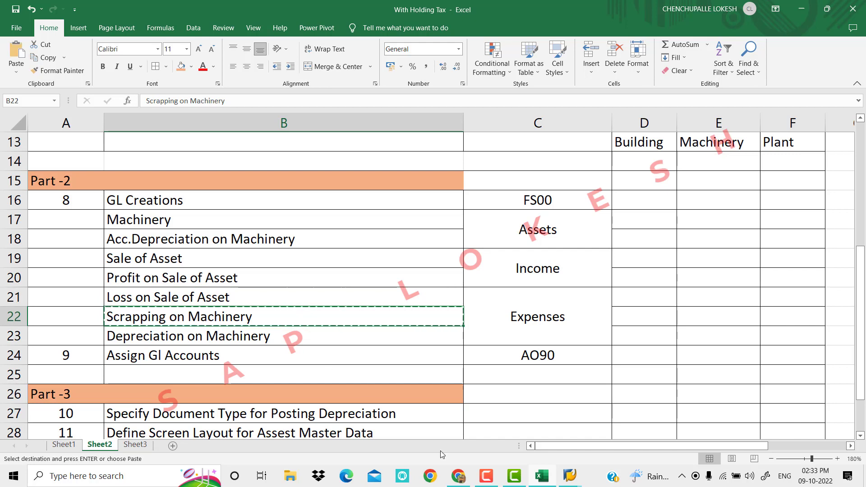
mouse_move(567, 473)
click(600, 429)
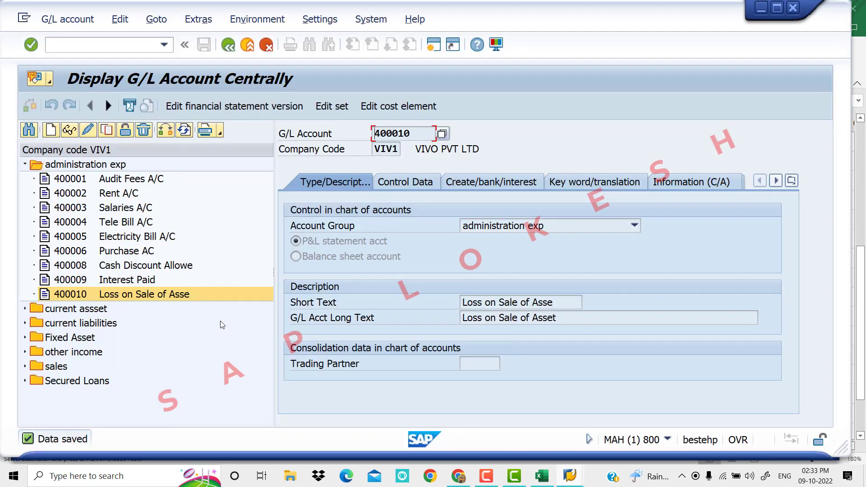
- Copy the Loss on Sale of Asset account (400010) as the template for new G/L account 400011
right_click(193, 301)
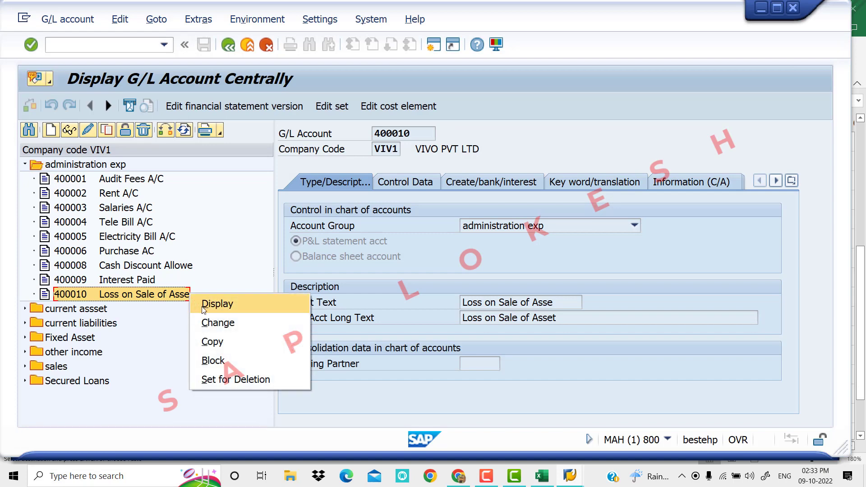
click(217, 341)
click(213, 252)
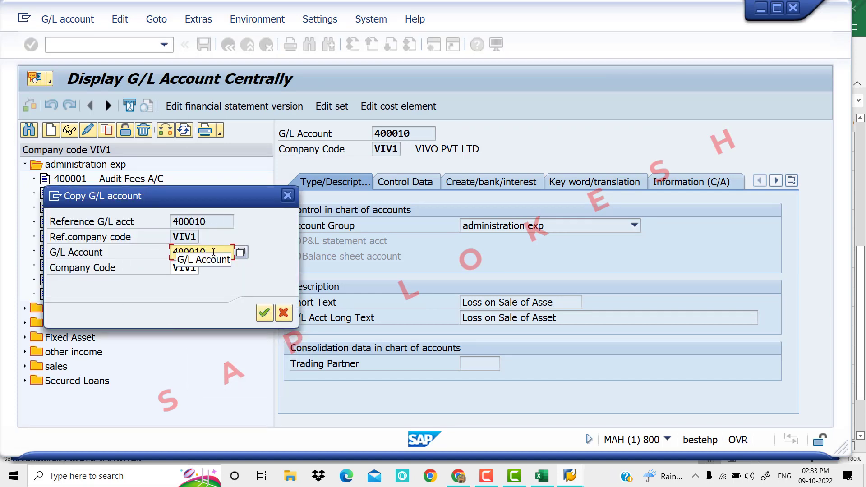
key(BackSpace)
text(1)
key(Return)
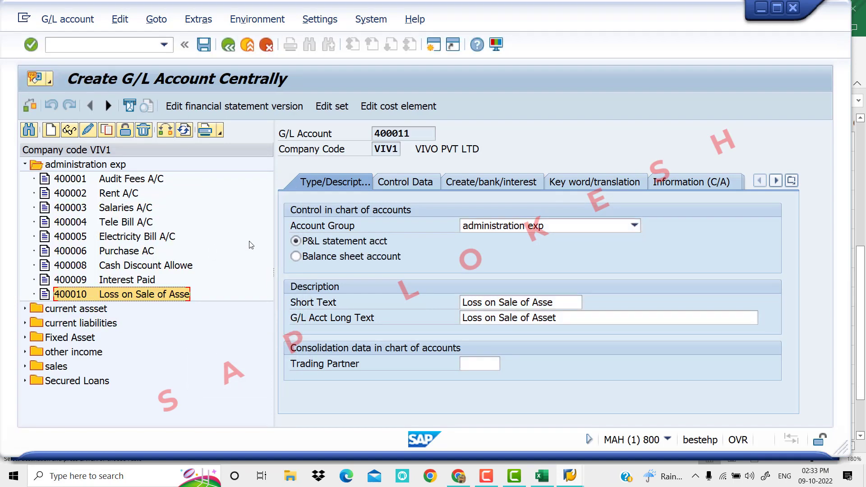
- Change the short text of account 400011 to "Scrapping on Machine" and the long text to "Scrapping on Machinery"
drag(567, 306, 307, 302)
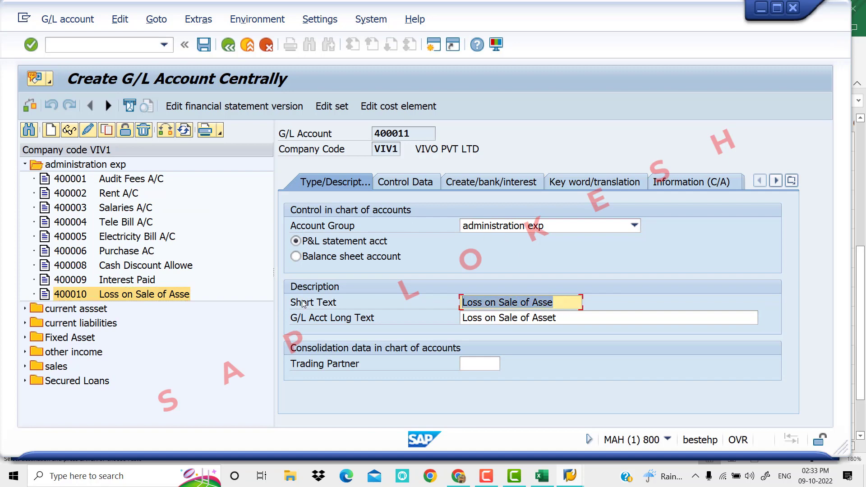
text(Scrapping on Machine)
drag(573, 315, 351, 308)
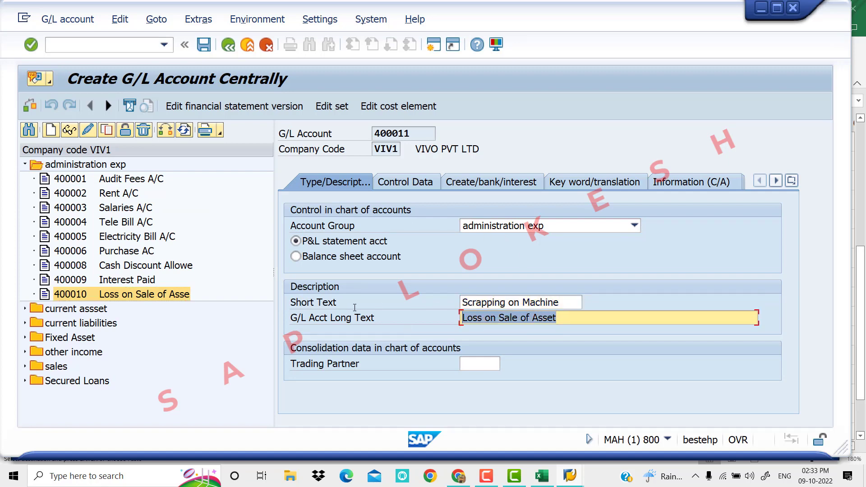
text(Scrapping on Machinery)
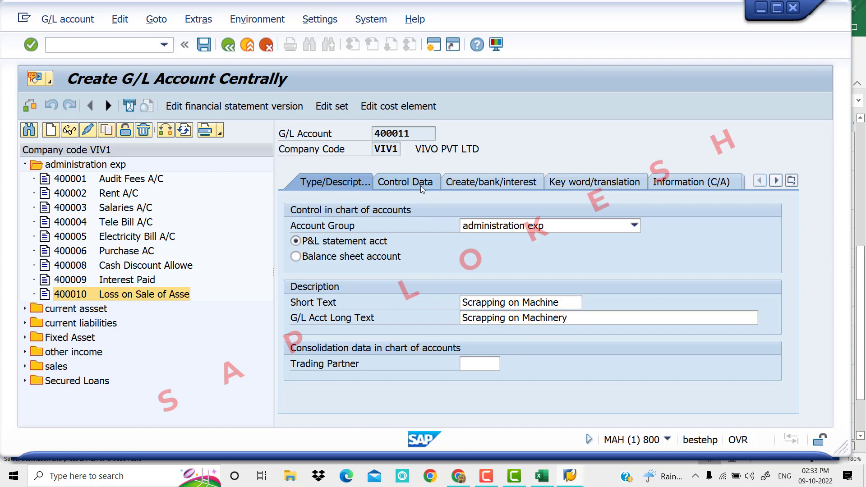
- Check the sort key and field status group of account 400011, and save the account
click(421, 186)
scroll(559, 270, down, 3)
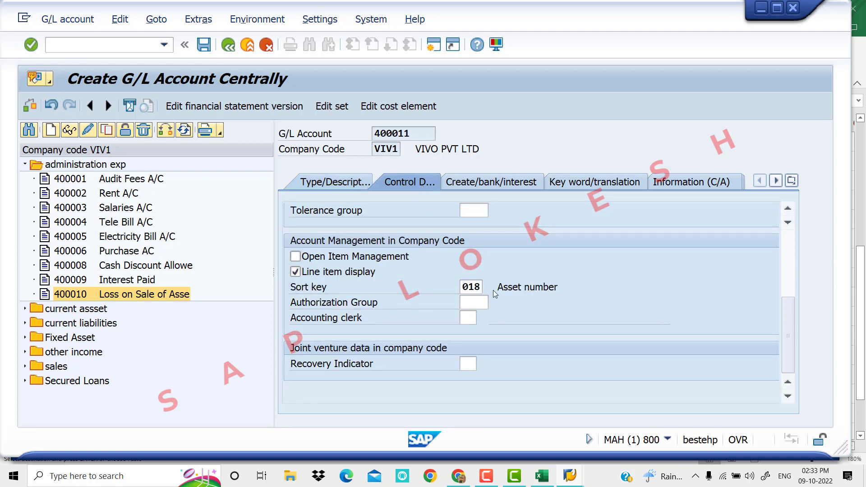
click(505, 184)
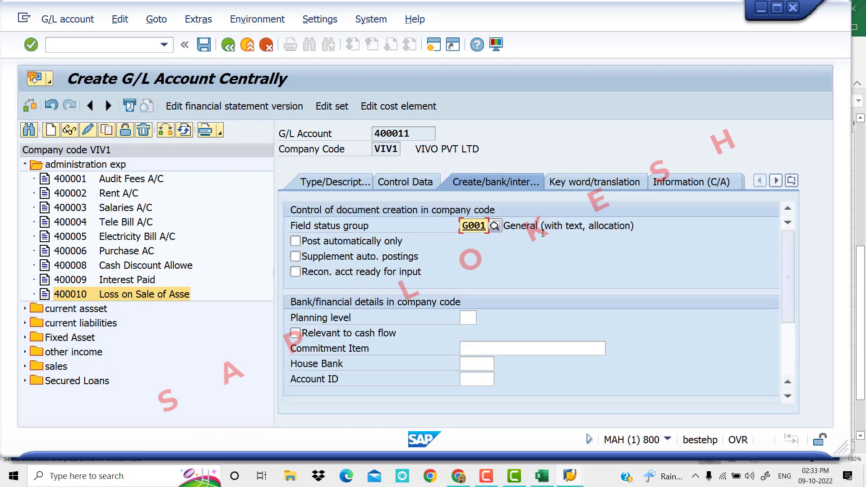
click(204, 45)
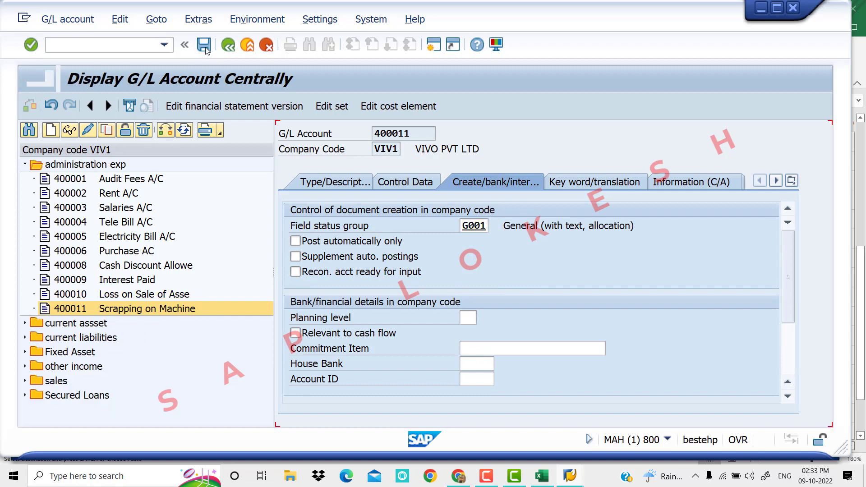
- Copy the Scrapping on Machinery account (400011) as the template for new G/L account 400012 and show its type and description data
click(90, 311)
right_click(90, 311)
click(134, 356)
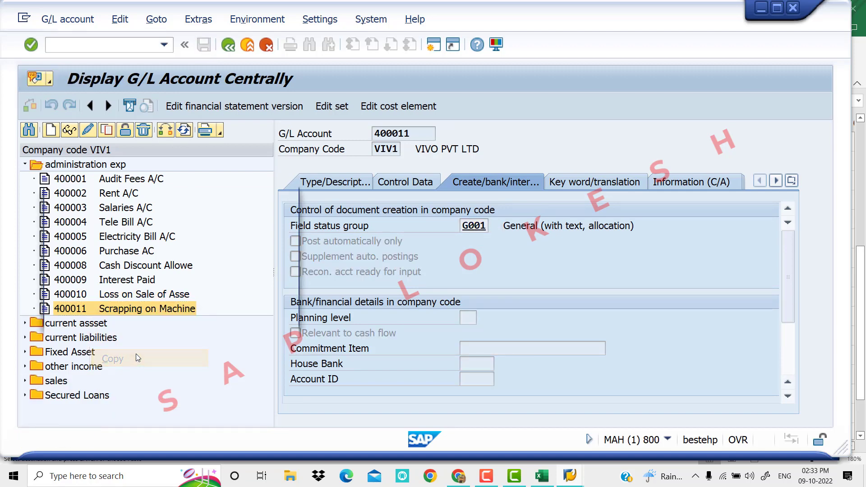
drag(208, 193, 334, 256)
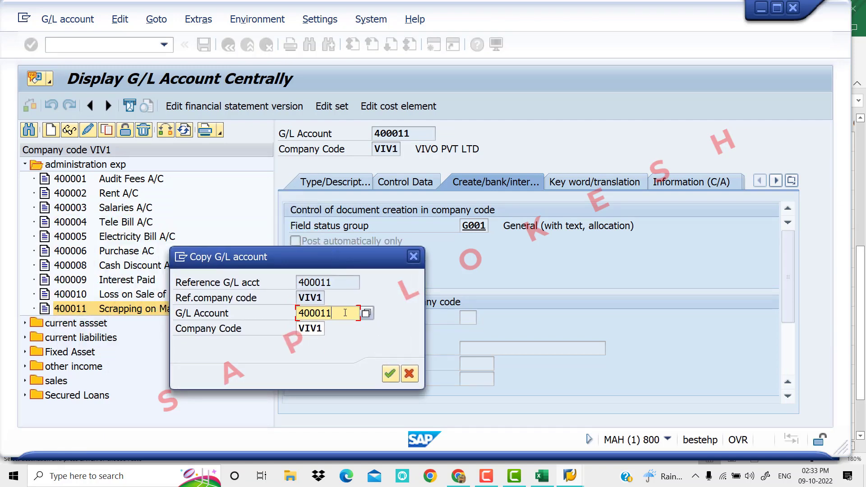
key(BackSpace)
text(2)
key(Return)
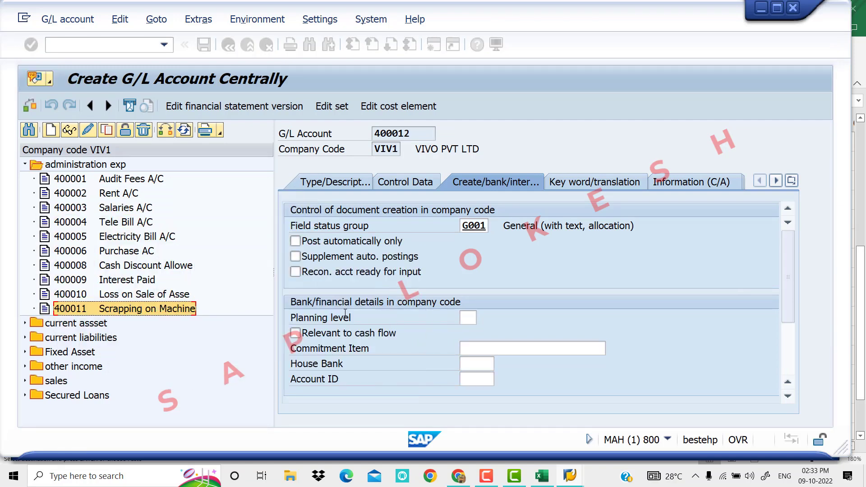
click(351, 185)
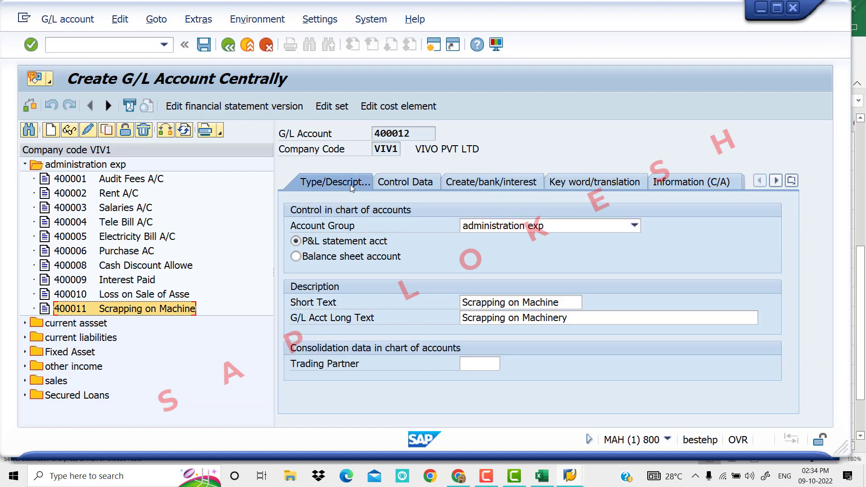
- Copy the "Depreciation on Machinery" entry in cell B23 of the Excel sheet and return to the G/L account 400012 in SAP
drag(579, 305, 569, 342)
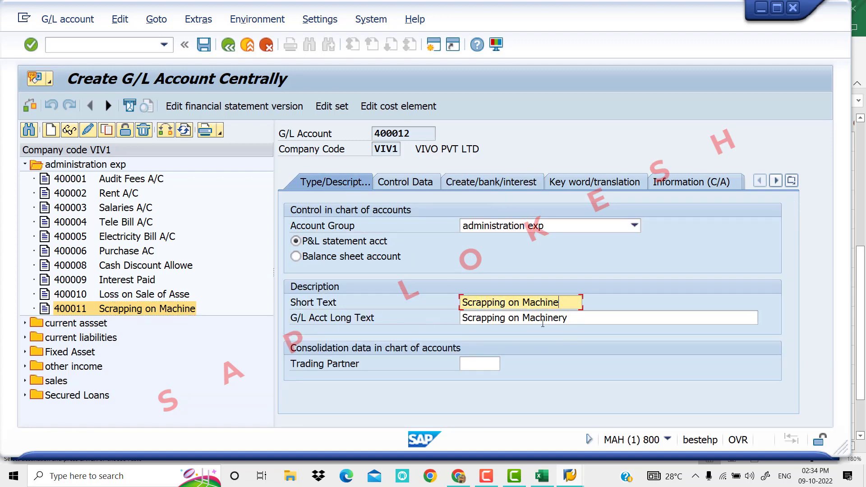
click(551, 478)
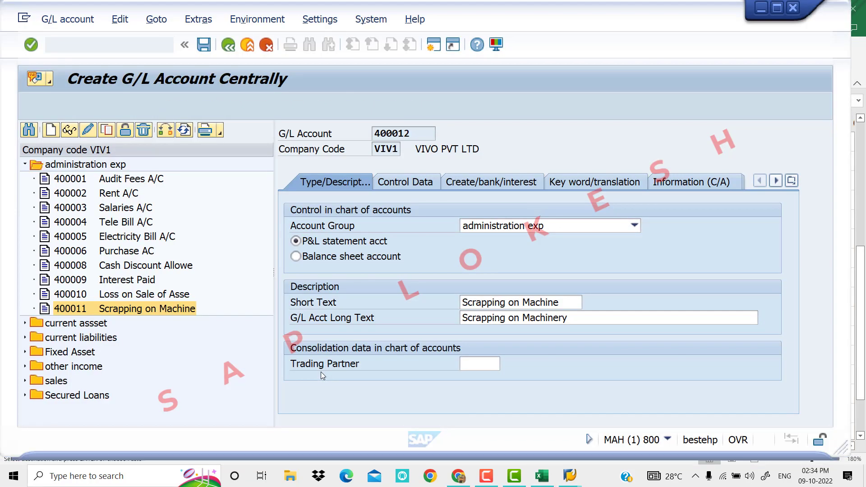
key(alt+Tab)
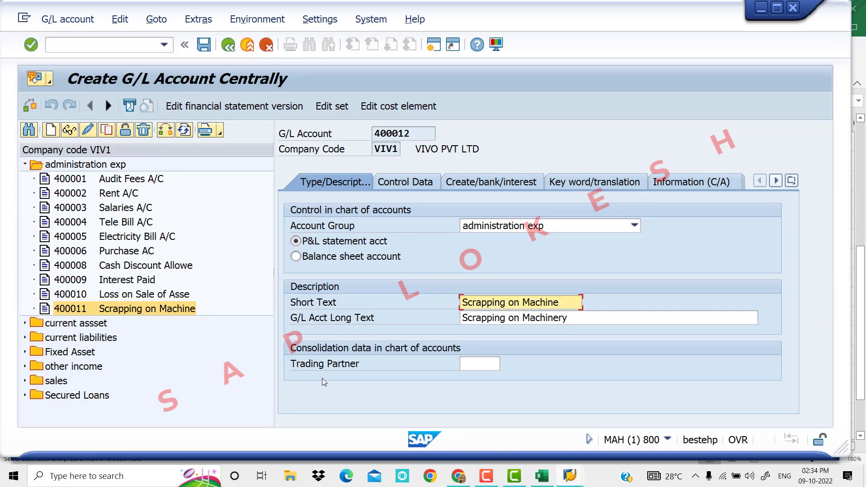
click(569, 476)
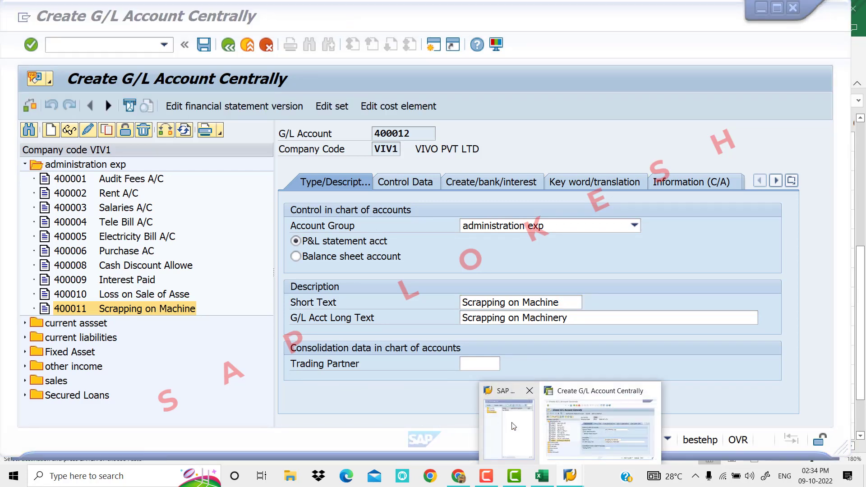
click(542, 476)
click(299, 338)
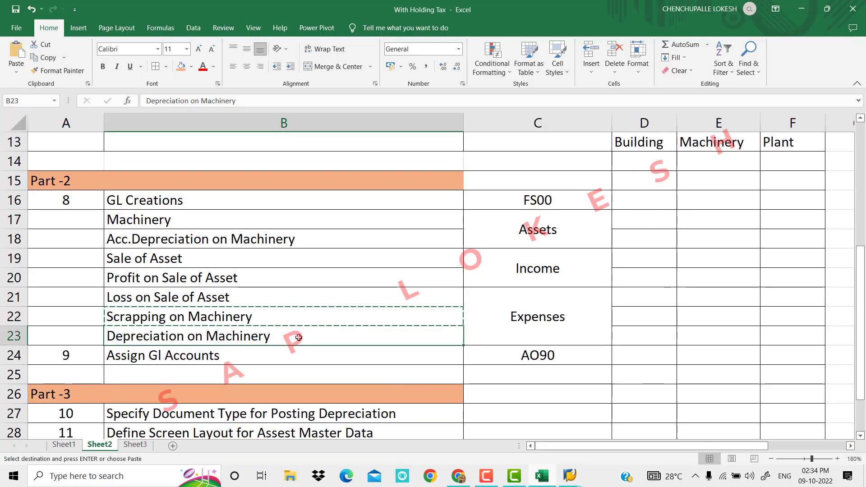
key(ctrl+c)
key(alt+Tab)
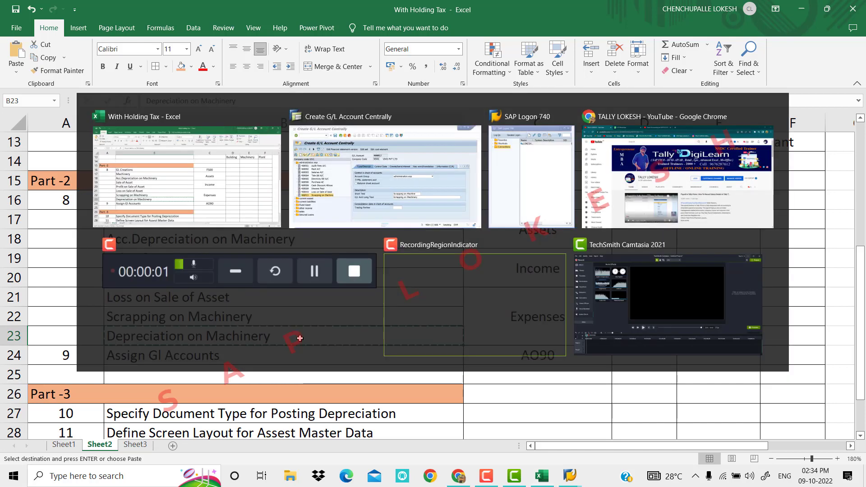
- Change the short text of account 400012 to "Depreciation on Mach" and the long text to "Depreciation on Machinery"
drag(568, 307, 360, 301)
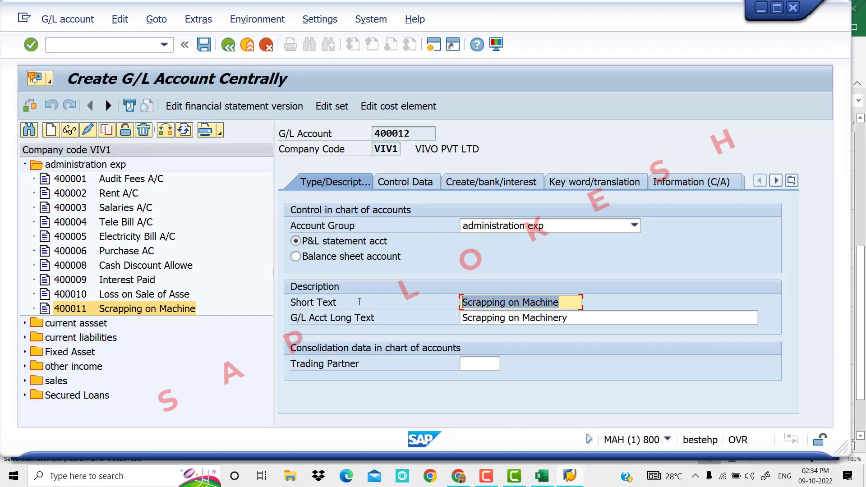
key(ctrl+v)
drag(595, 320, 344, 312)
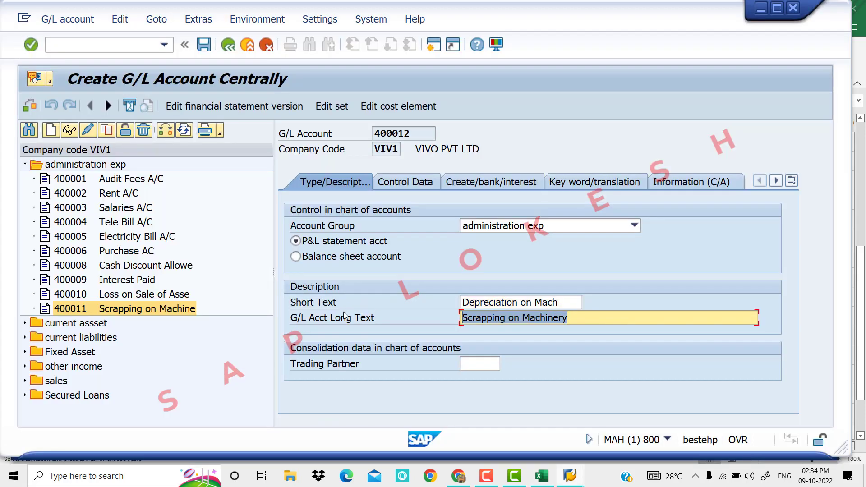
key(ctrl+v)
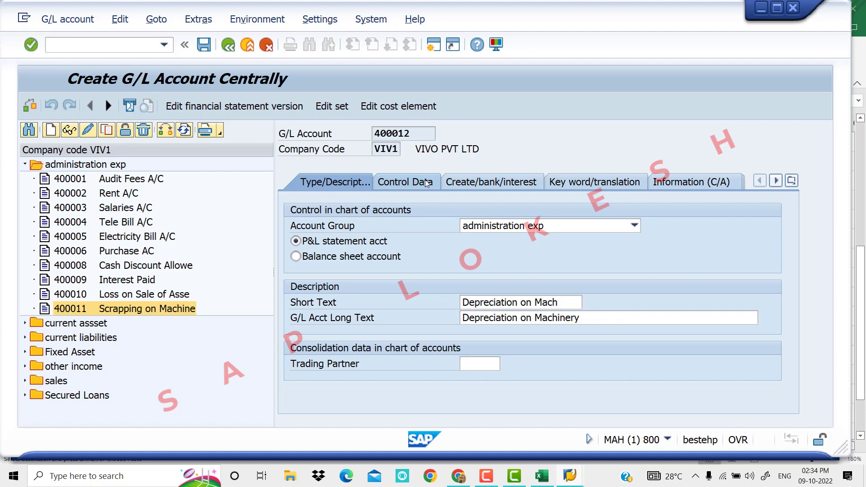
- Check the control data and create/bank/interest data of account 400012, and save the account
click(425, 182)
scroll(491, 272, down, 5)
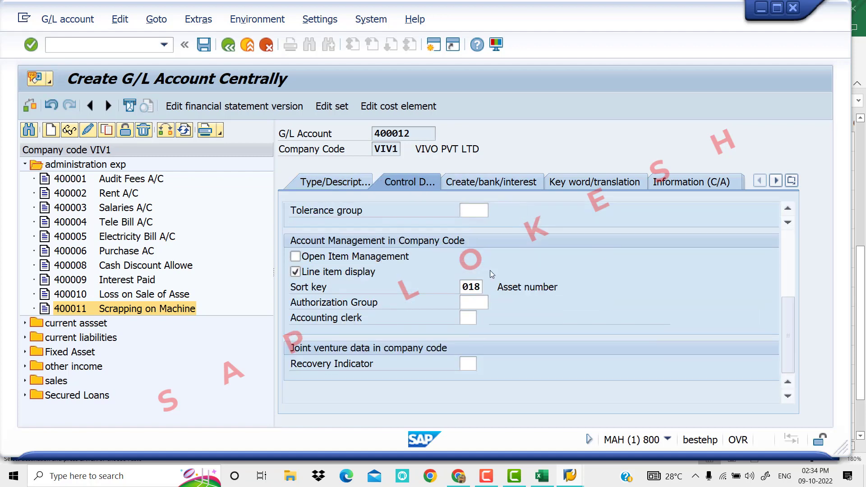
click(503, 182)
scroll(527, 269, down, 2)
scroll(527, 268, down, 2)
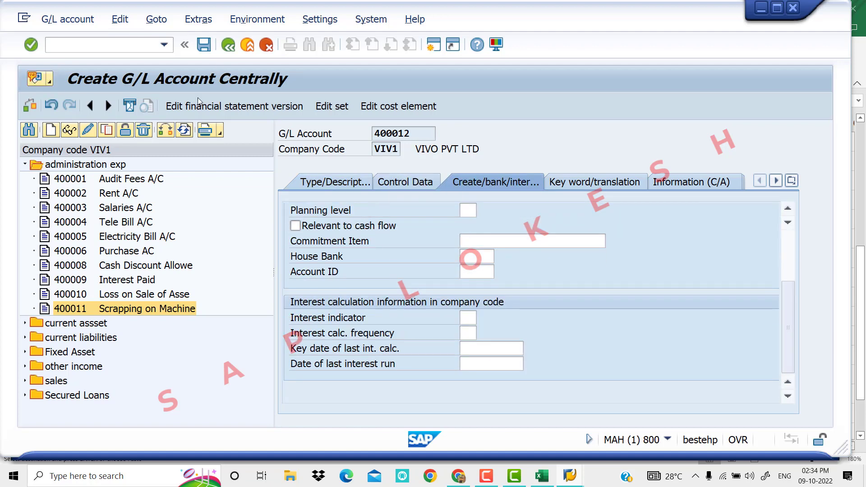
click(206, 47)
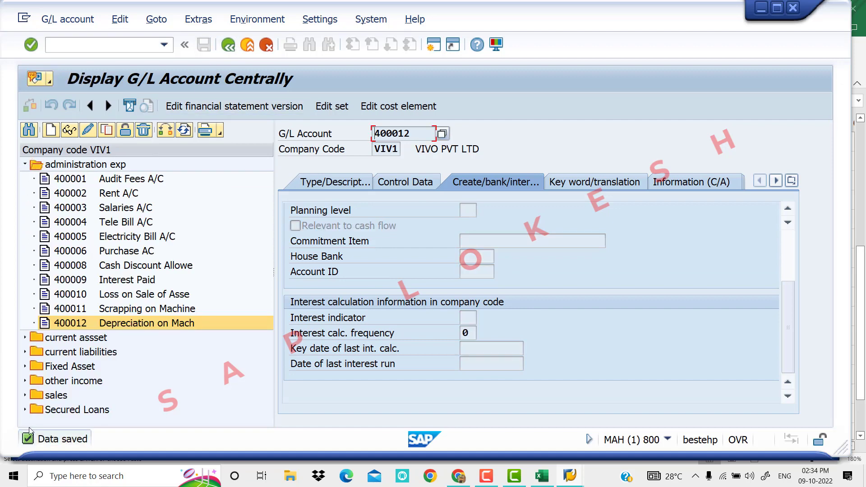
- Switch to the Excel sheet and review the Part-2 G/L account list from Machinery to Depreciation on Machinery
click(561, 481)
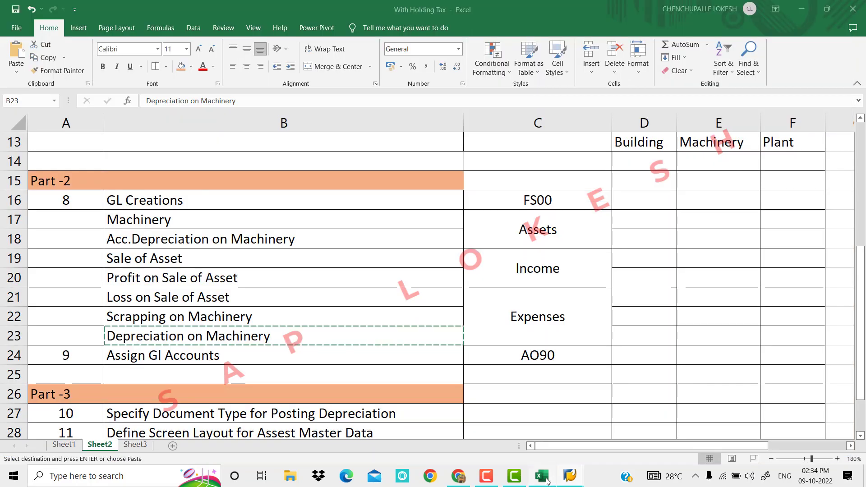
key(Escape)
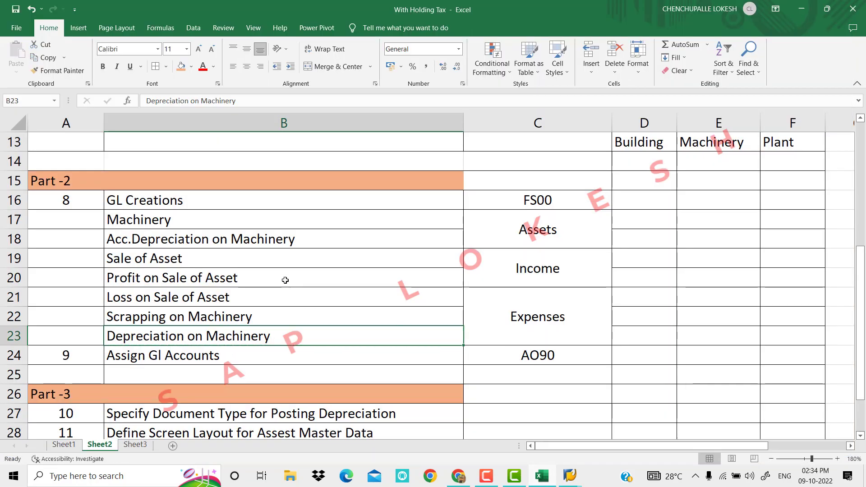
click(278, 222)
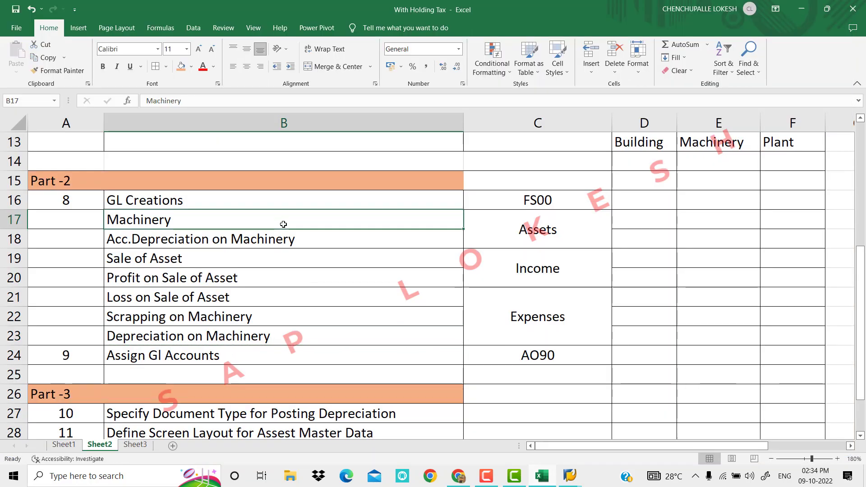
click(302, 243)
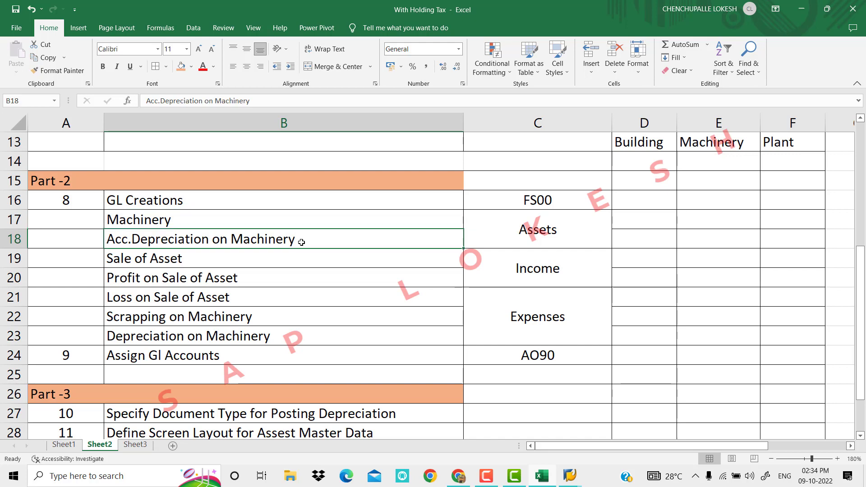
click(287, 260)
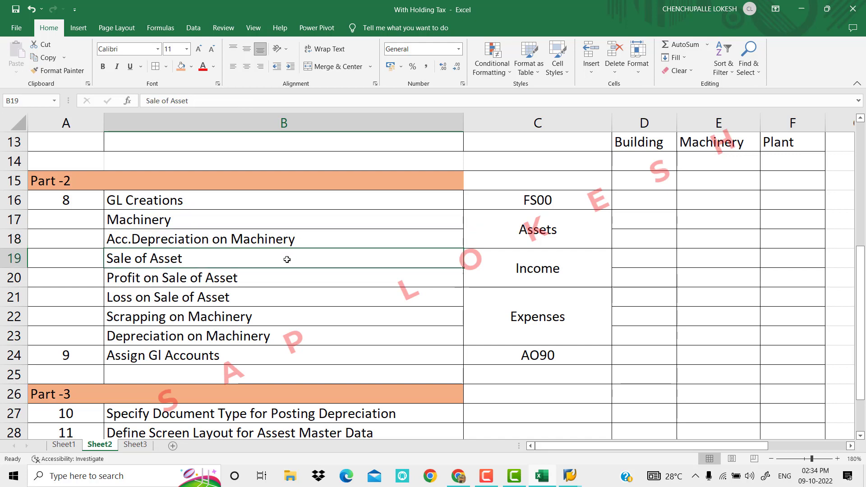
click(290, 281)
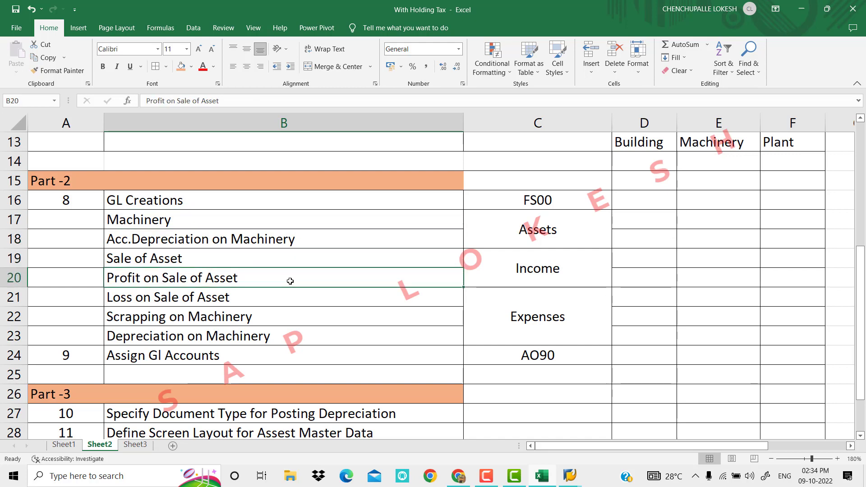
click(297, 303)
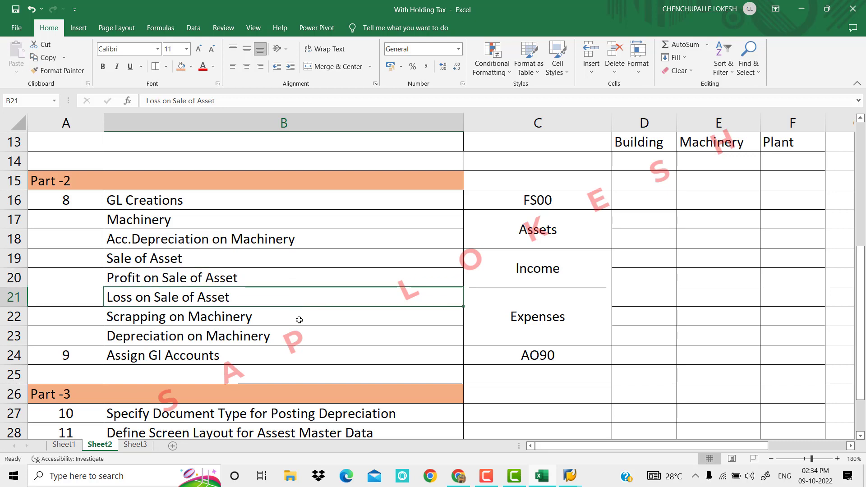
click(300, 324)
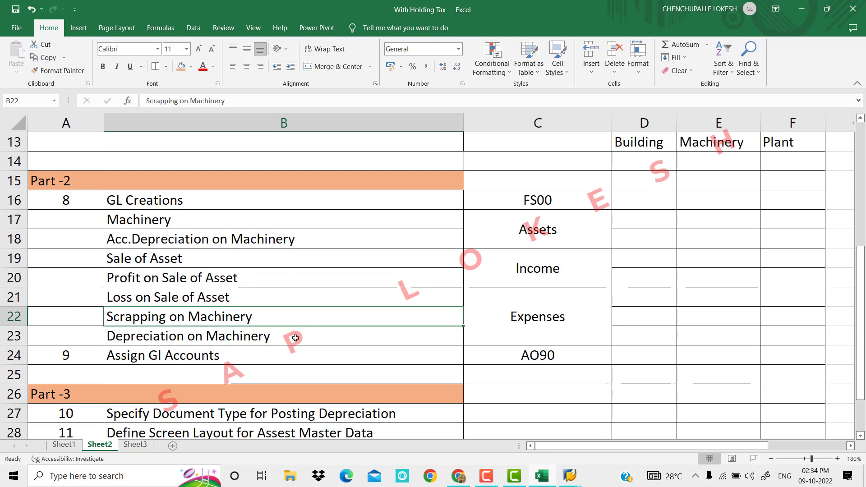
click(306, 332)
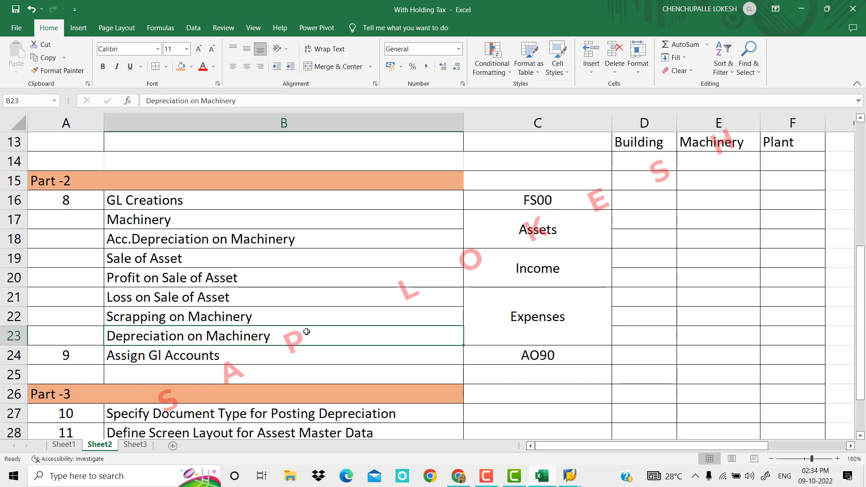
drag(300, 217, 315, 328)
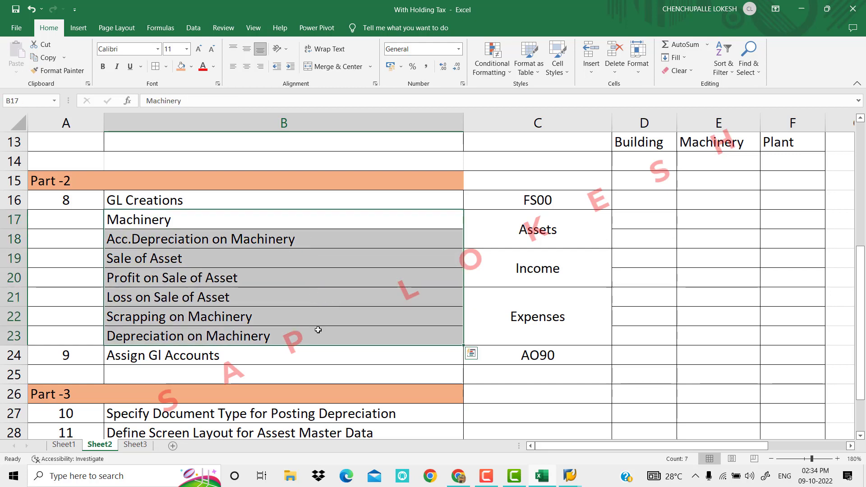
click(338, 282)
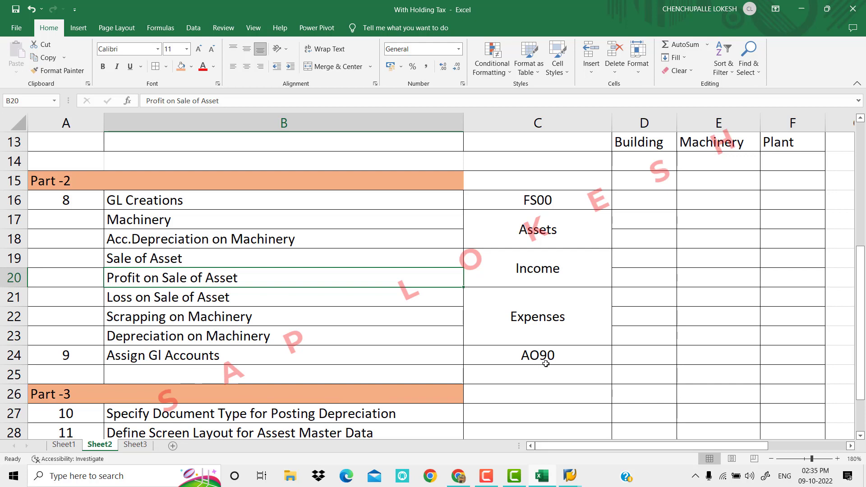
- Switch back to SAP, leave the G/L account transaction and open the SAP Reference IMG through SPRO
mouse_move(570, 483)
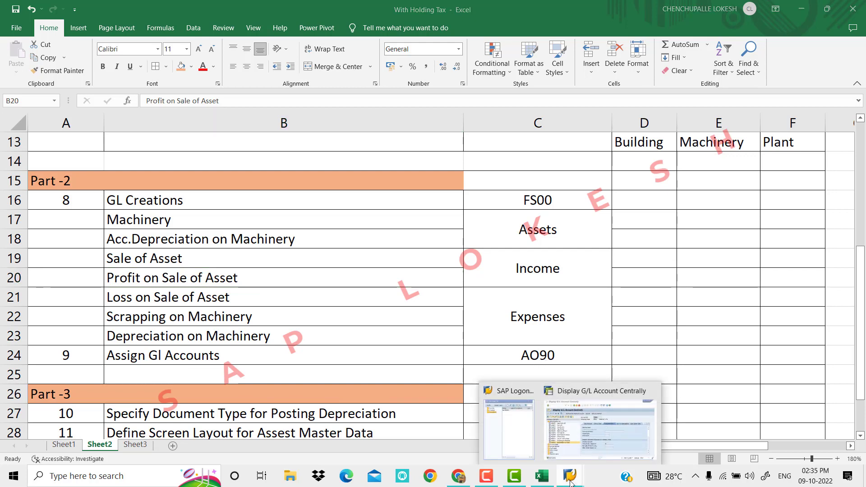
click(722, 420)
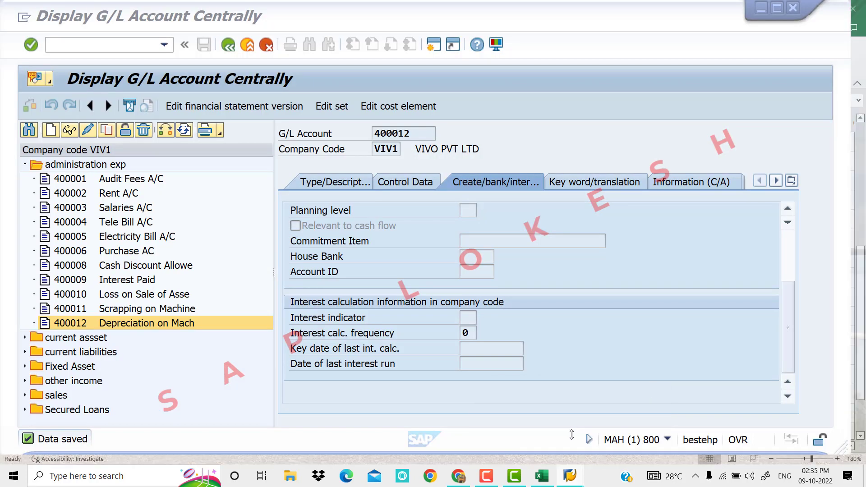
click(130, 49)
text(/n)
key(Return)
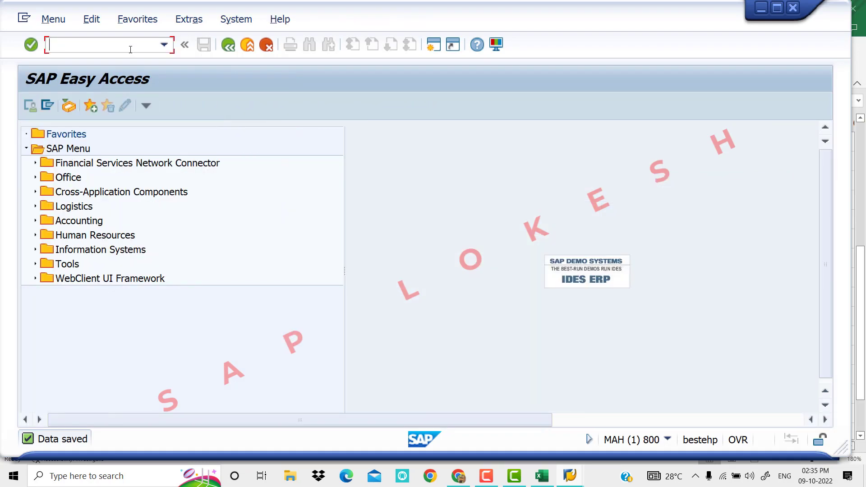
text(SPRO)
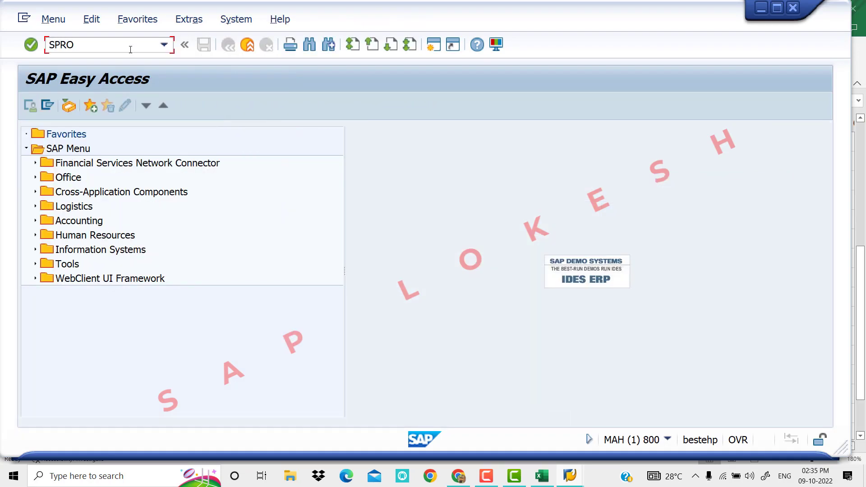
key(Return)
click(108, 107)
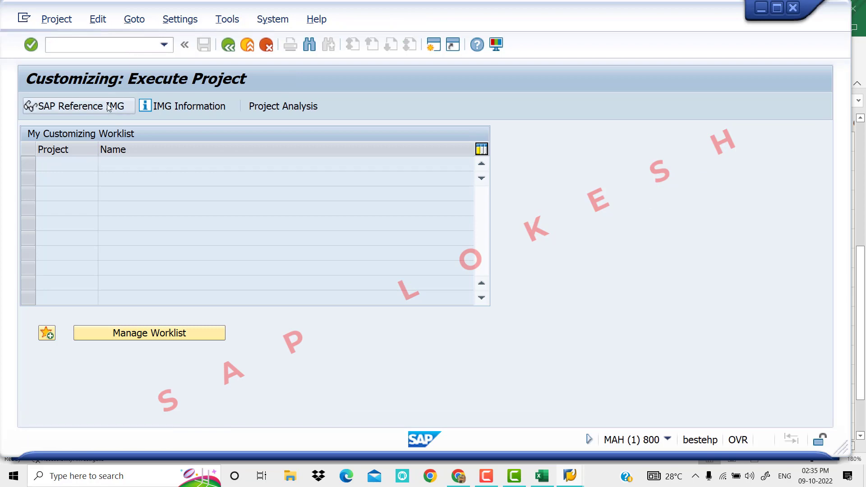
- Start the Assign G/L Accounts activity under Financial Accounting (New) > Asset Accounting > Integration with General Ledger Accounting
scroll(113, 299, down, 5)
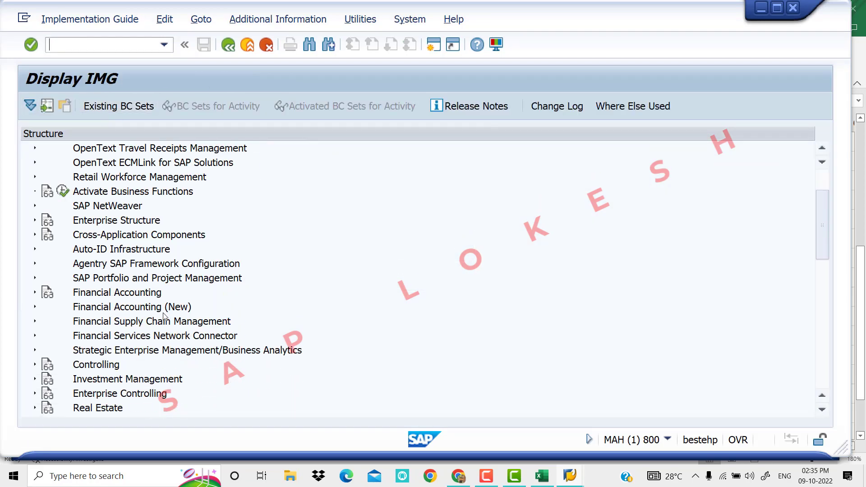
click(35, 307)
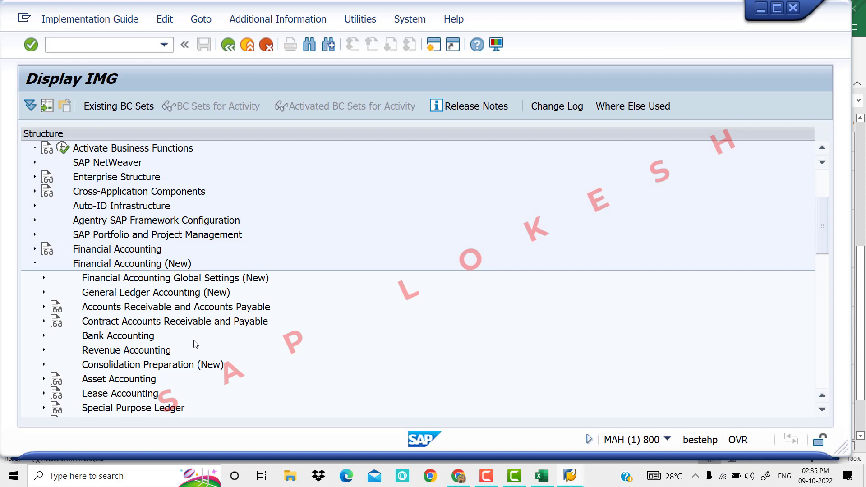
scroll(196, 344, down, 1)
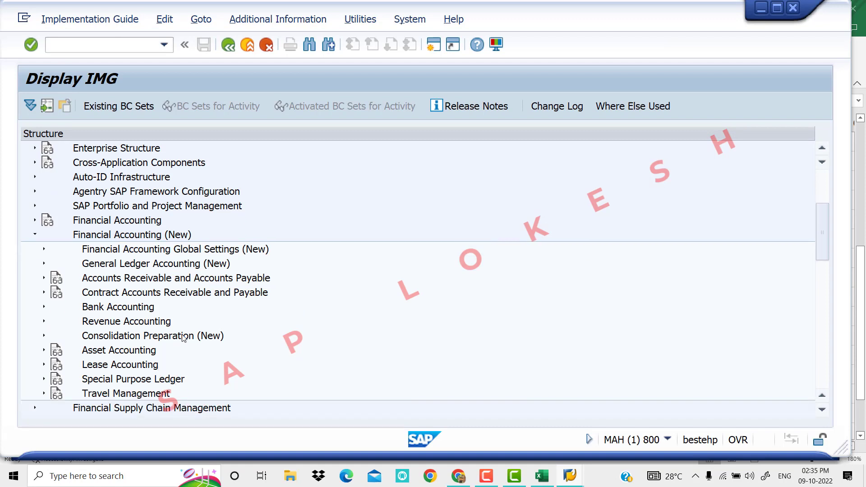
click(44, 350)
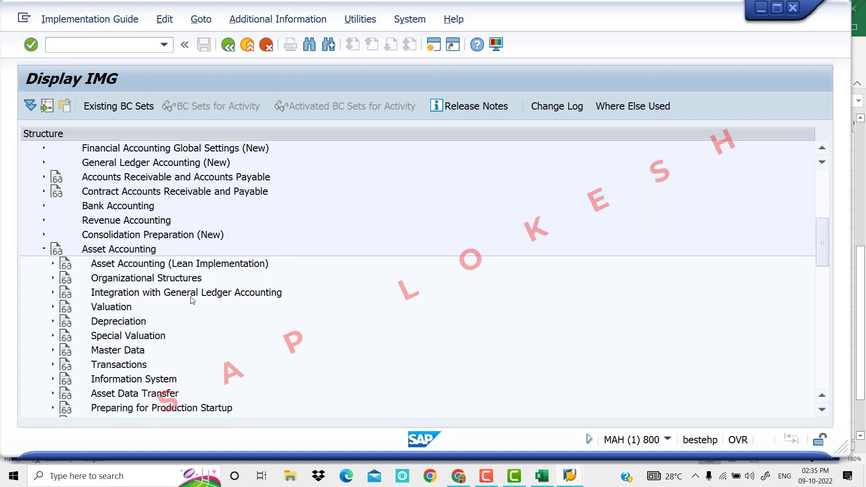
click(54, 293)
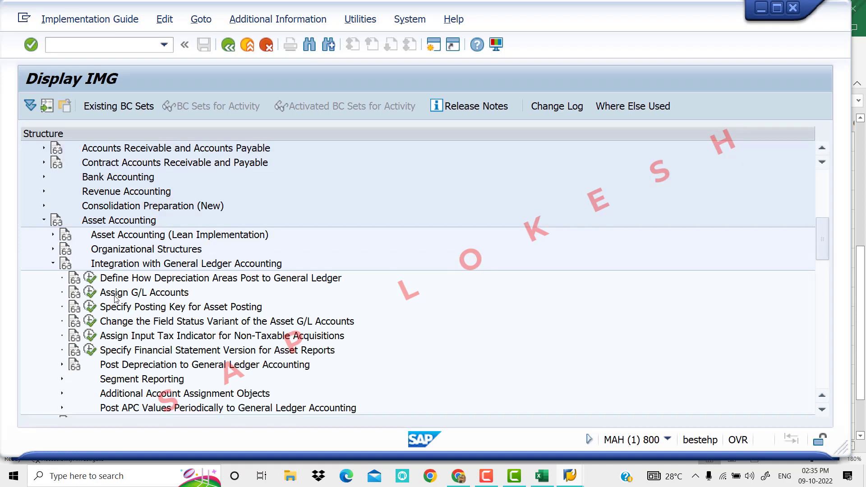
click(90, 295)
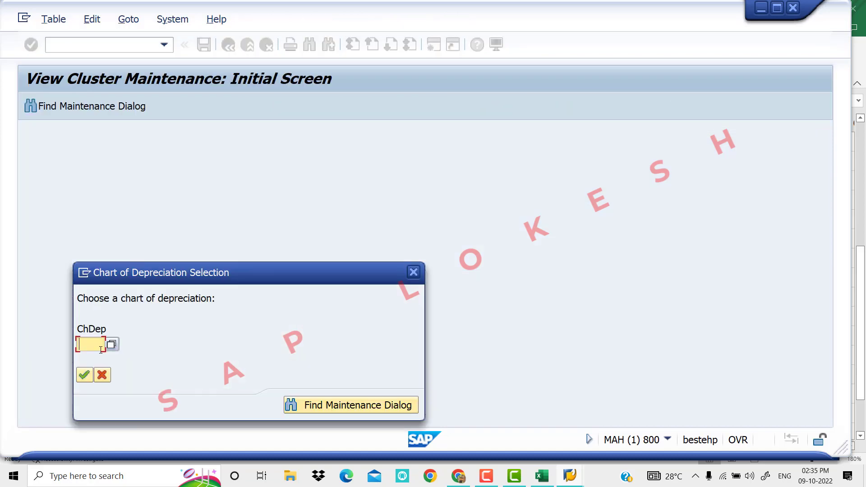
- Look up the chart of depreciation in the Excel sheet, return to SAP and choose chart of depreciation VIV7
click(541, 474)
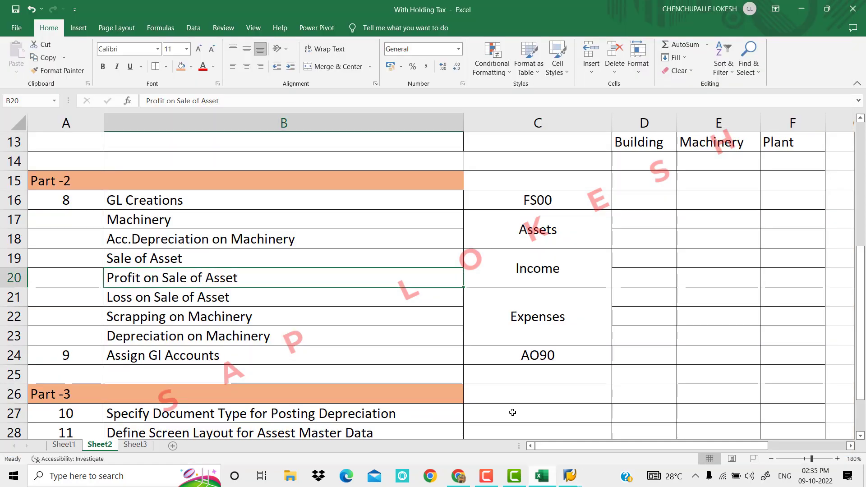
scroll(391, 243, up, 4)
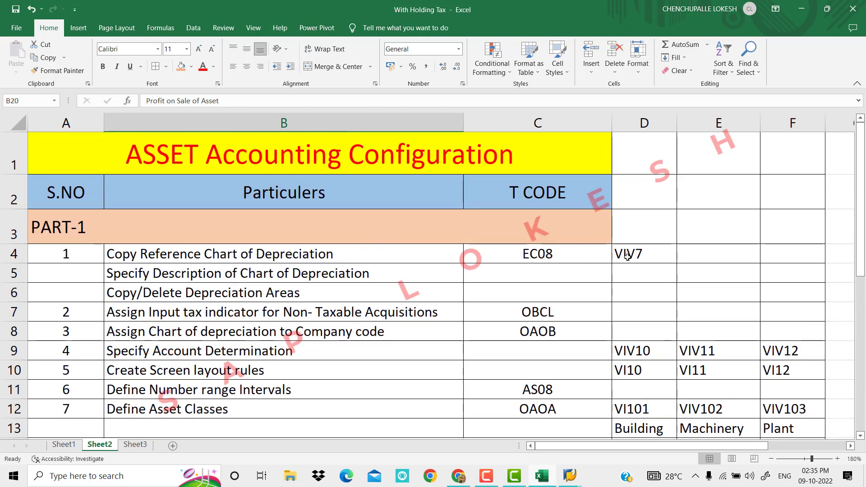
mouse_move(570, 476)
click(612, 361)
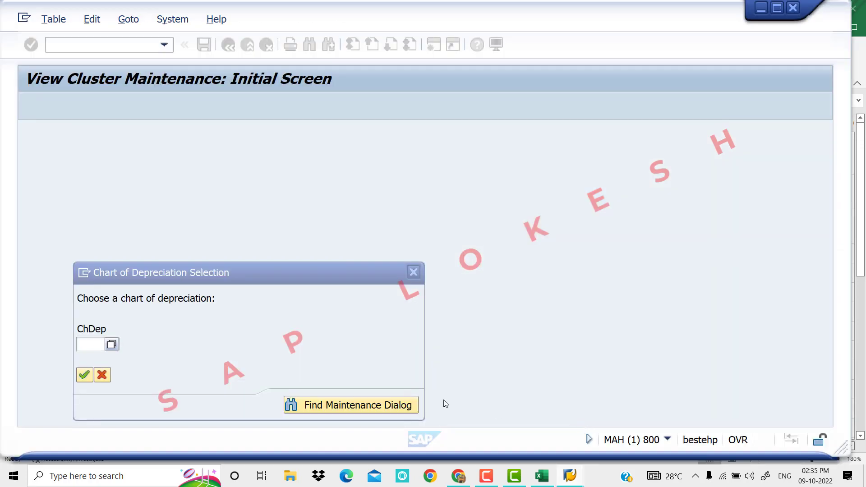
text(VI)
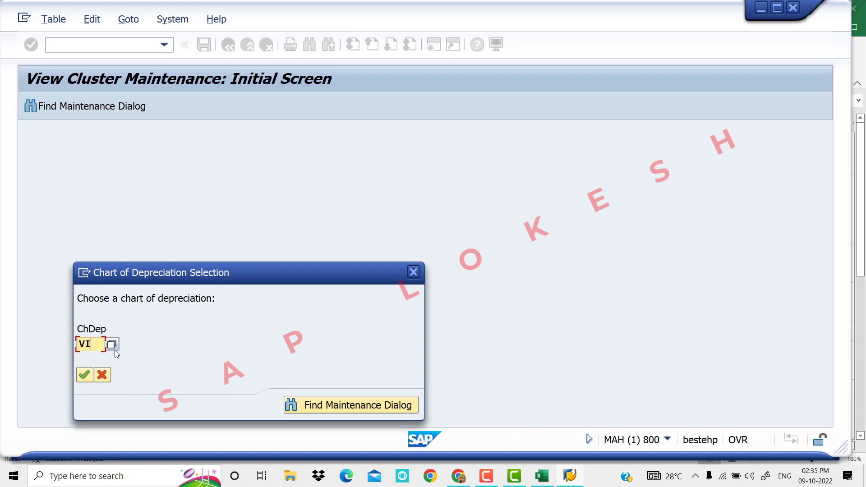
text(V7)
key(Return)
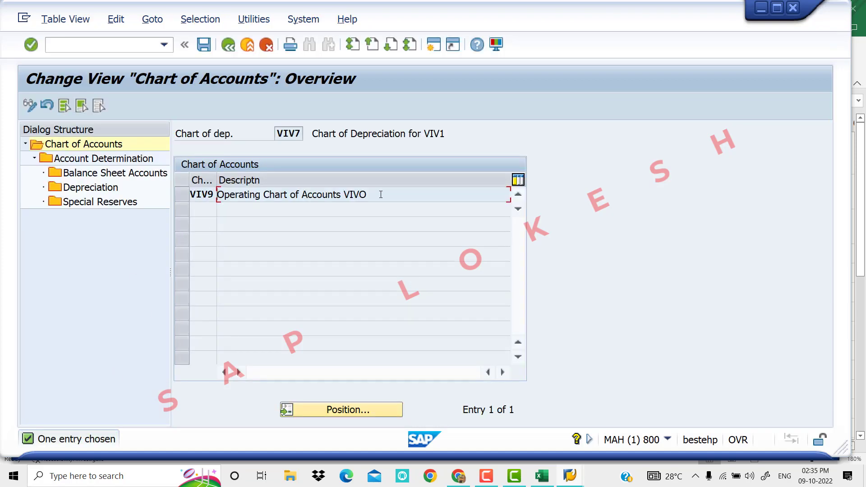
- Open the Account Determination level for chart of accounts VIV9 and check the account determination keys in the Excel sheet
click(185, 197)
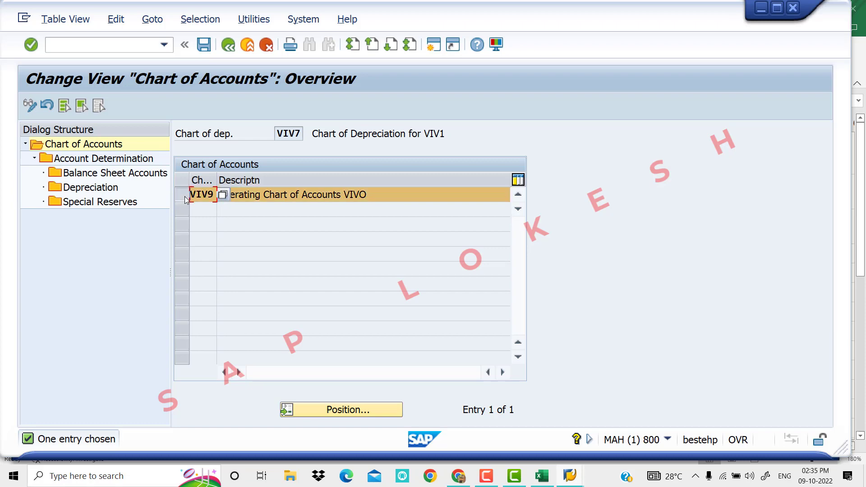
double_click(103, 159)
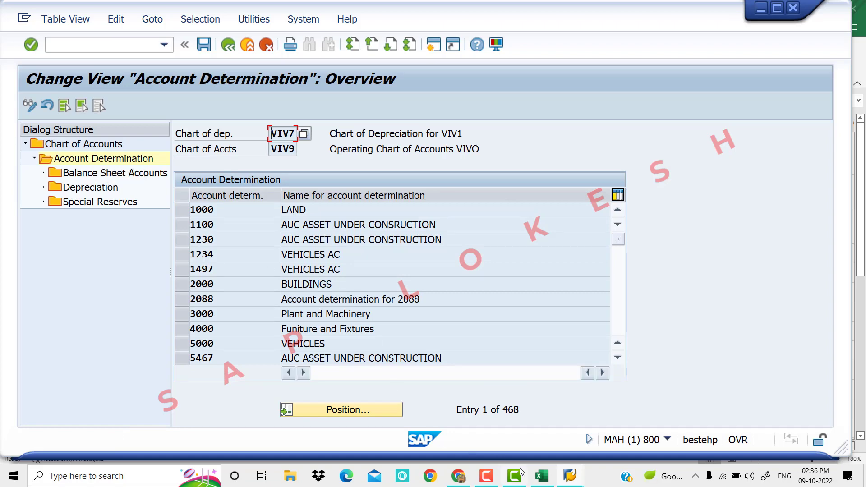
click(567, 481)
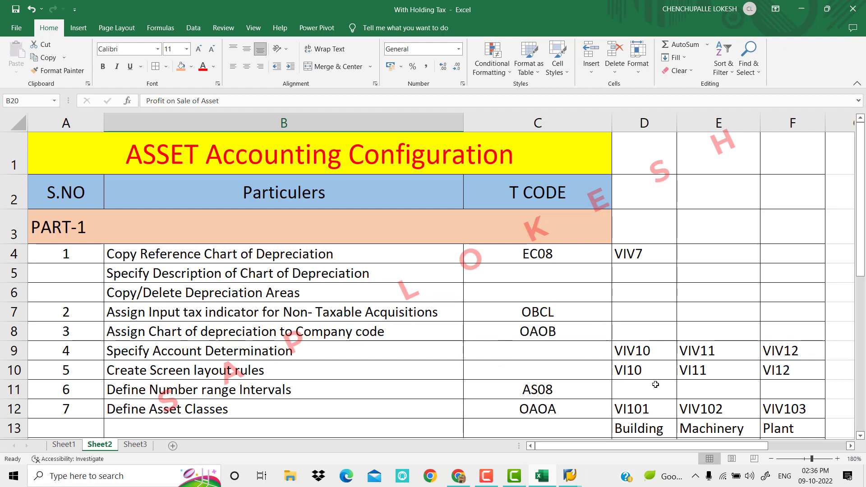
scroll(655, 384, down, 1)
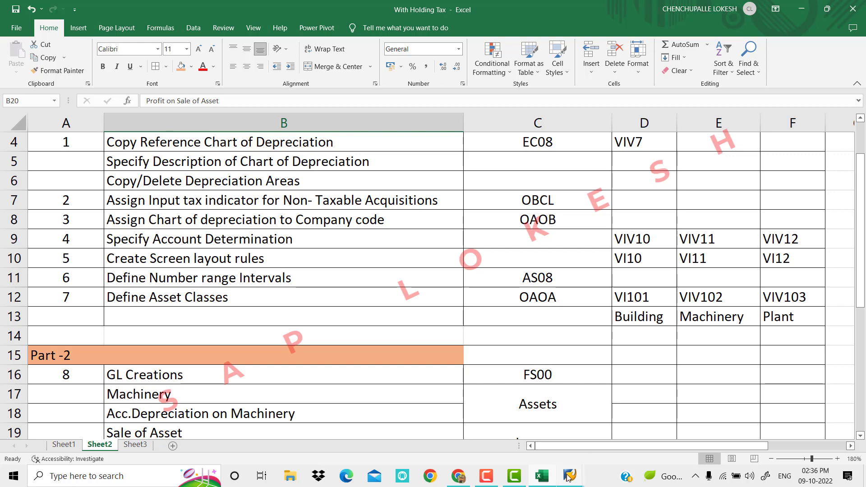
mouse_move(569, 478)
click(632, 400)
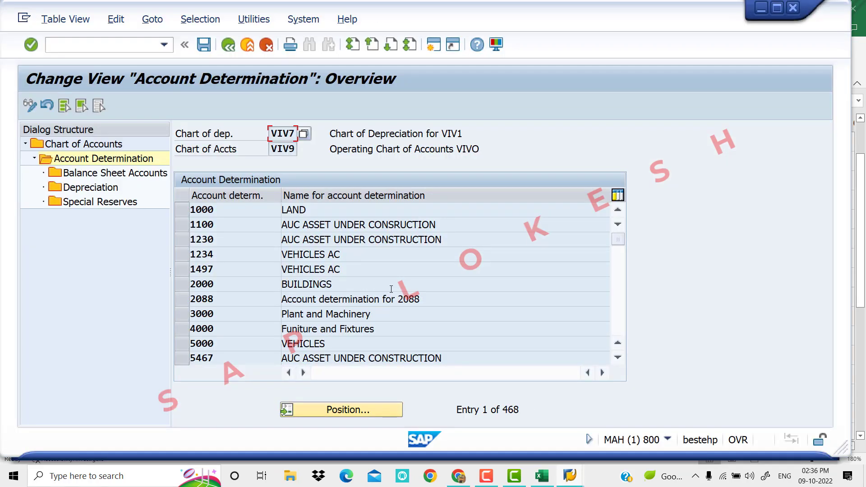
- Look through the account determination list for the VIV keys, rechecking them in the Excel sheet
scroll(391, 289, down, 3)
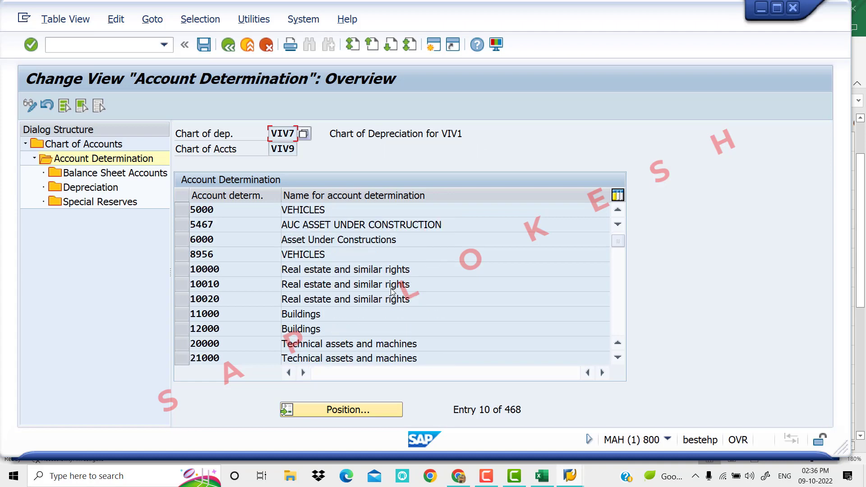
scroll(392, 292, down, 1)
scroll(392, 291, down, 1)
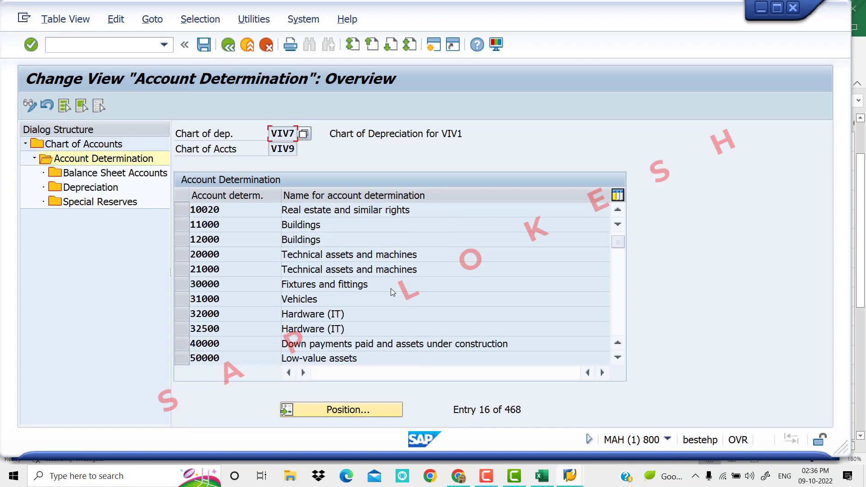
scroll(391, 289, down, 1)
scroll(391, 289, down, 1)
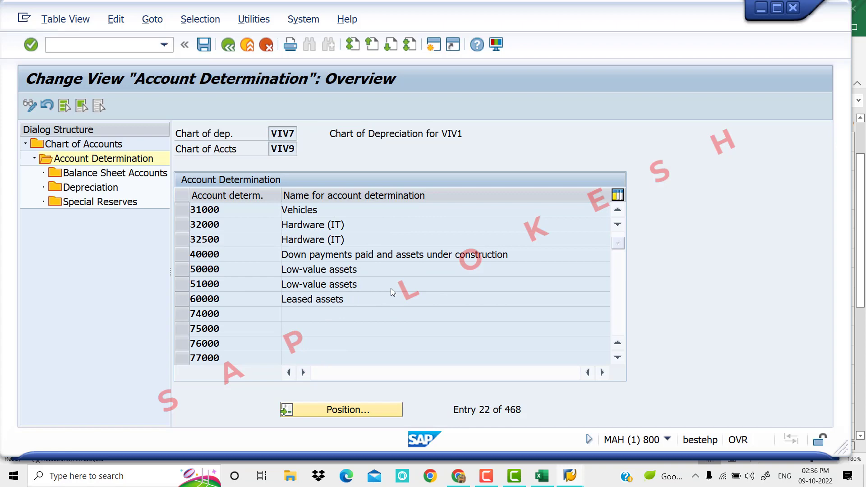
scroll(391, 288, down, 1)
scroll(390, 289, down, 1)
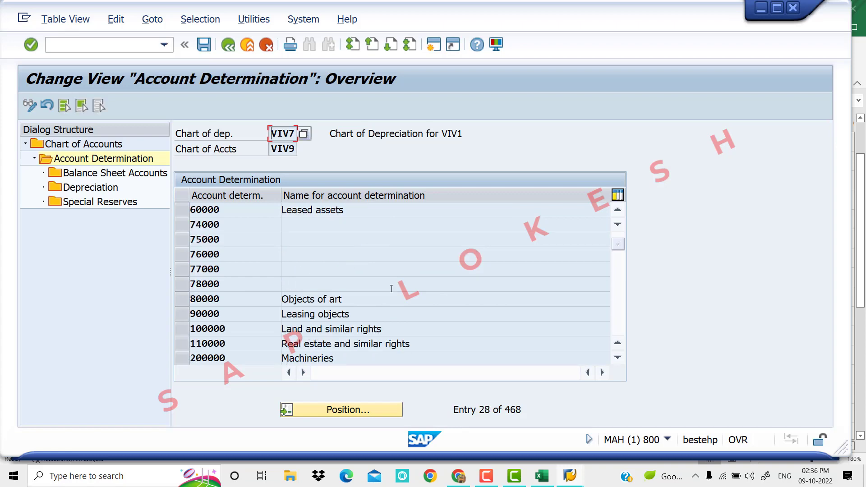
scroll(391, 288, down, 1)
scroll(391, 288, down, 2)
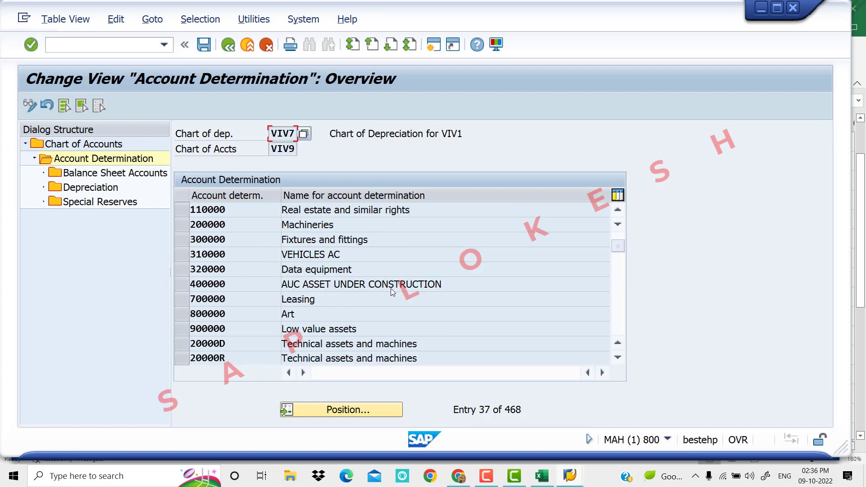
scroll(390, 289, down, 1)
scroll(391, 292, down, 1)
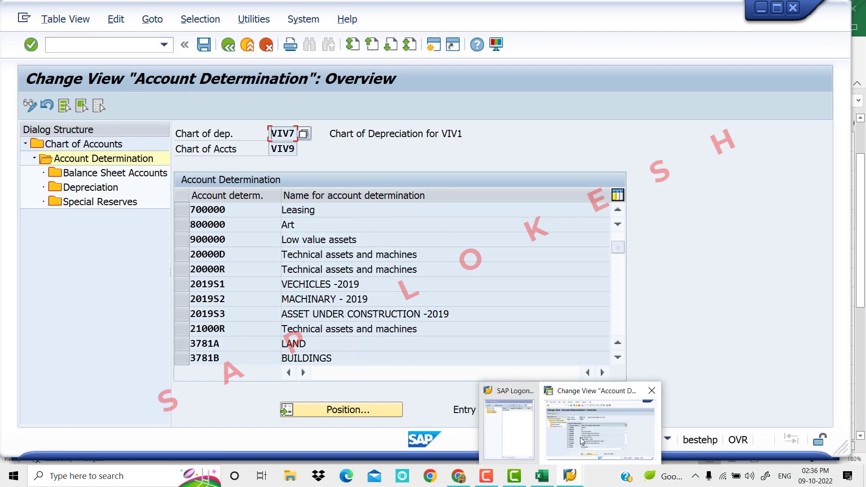
click(552, 475)
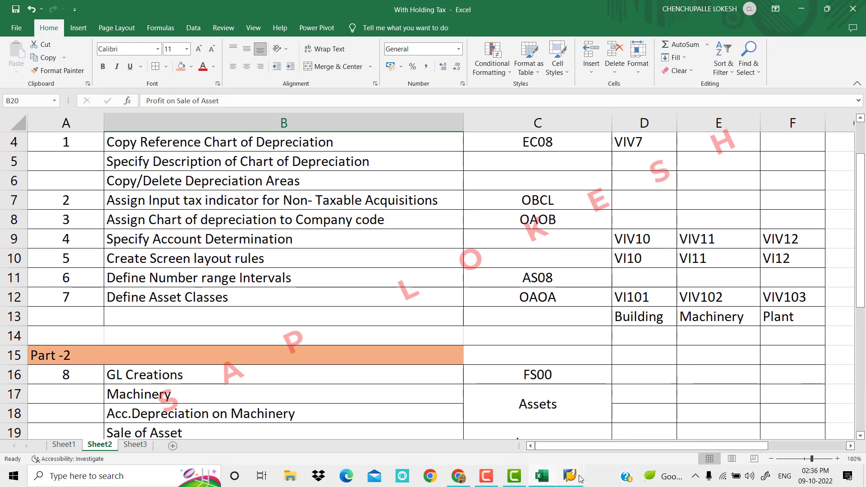
click(609, 424)
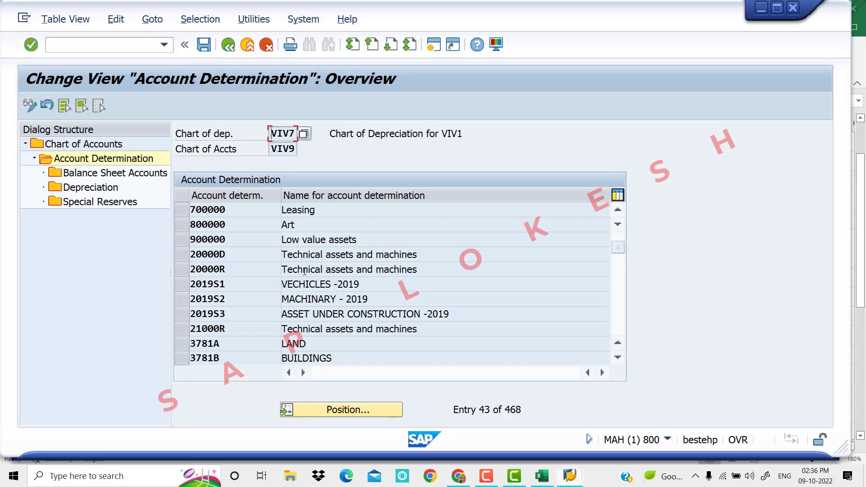
scroll(307, 275, down, 4)
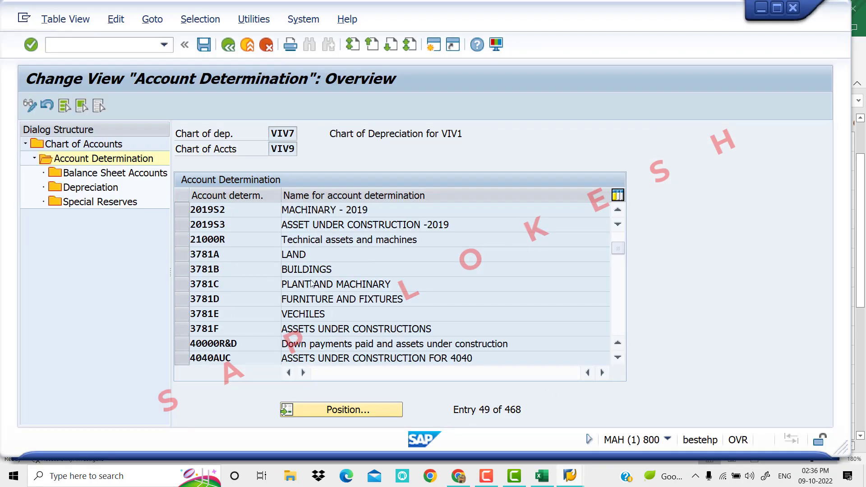
scroll(311, 284, down, 3)
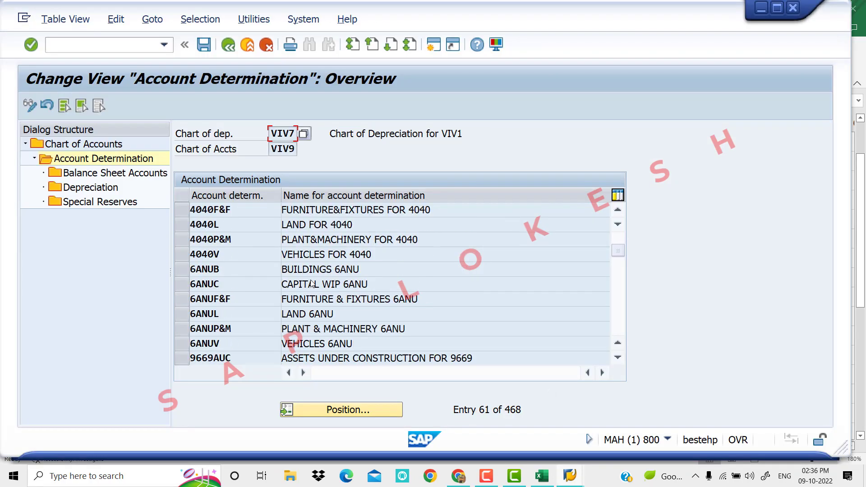
scroll(311, 284, down, 2)
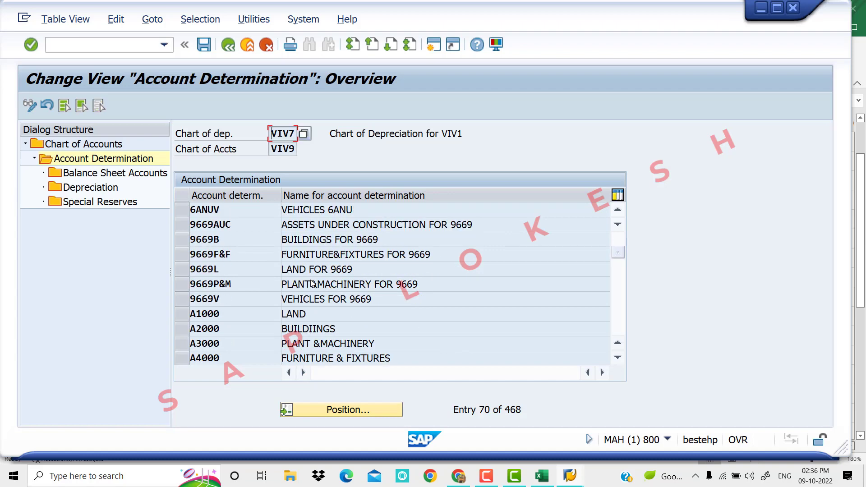
scroll(311, 283, down, 3)
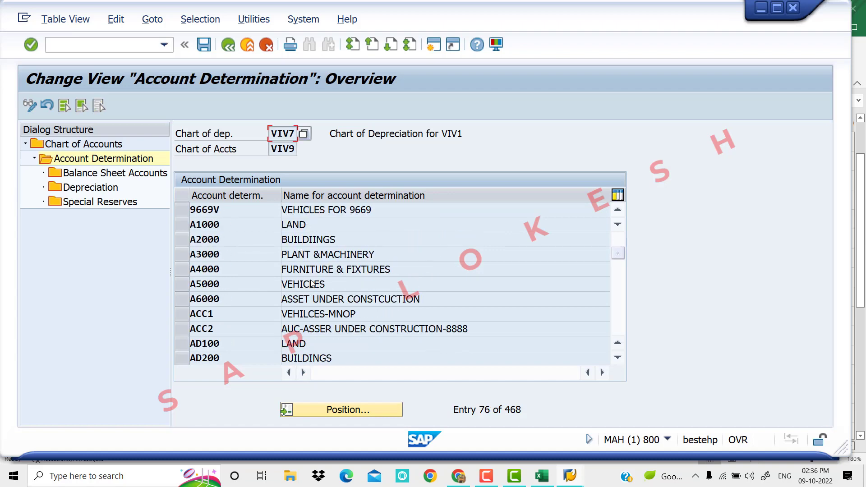
scroll(311, 284, down, 4)
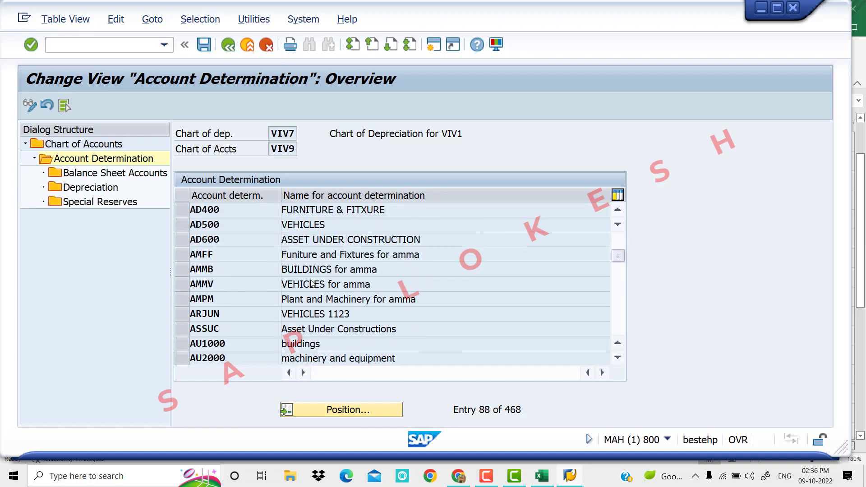
scroll(311, 283, down, 1)
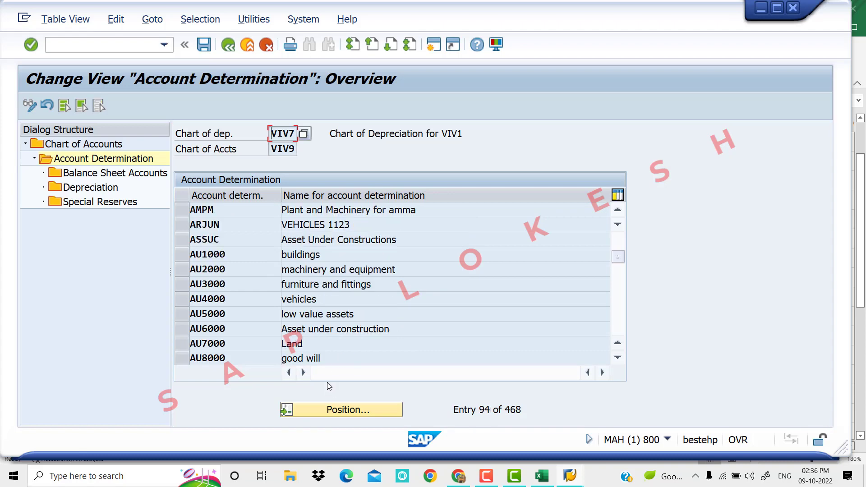
- Position the account determination list at VIV10, copied from the Excel sheet, and open that entry's Balance Sheet Accounts
click(362, 409)
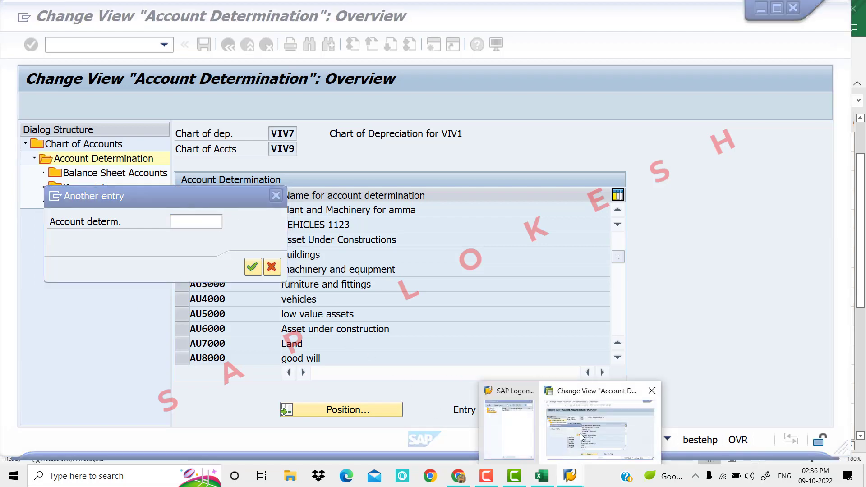
click(542, 476)
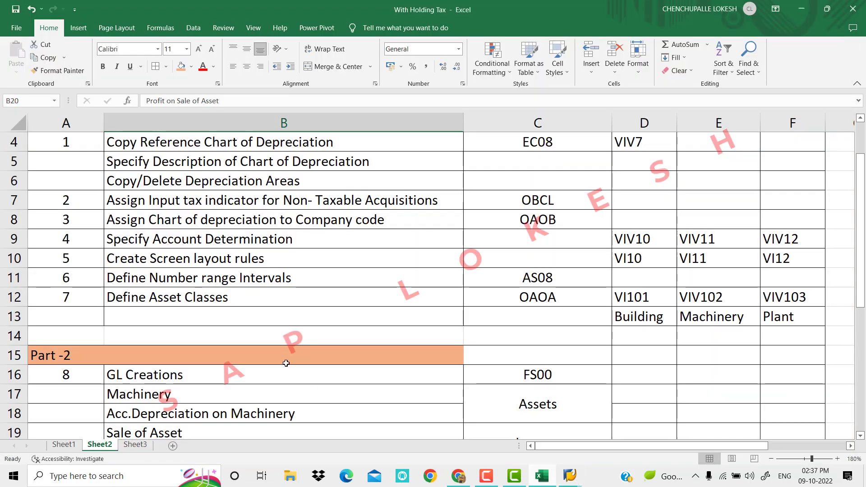
click(637, 243)
key(ctrl+c)
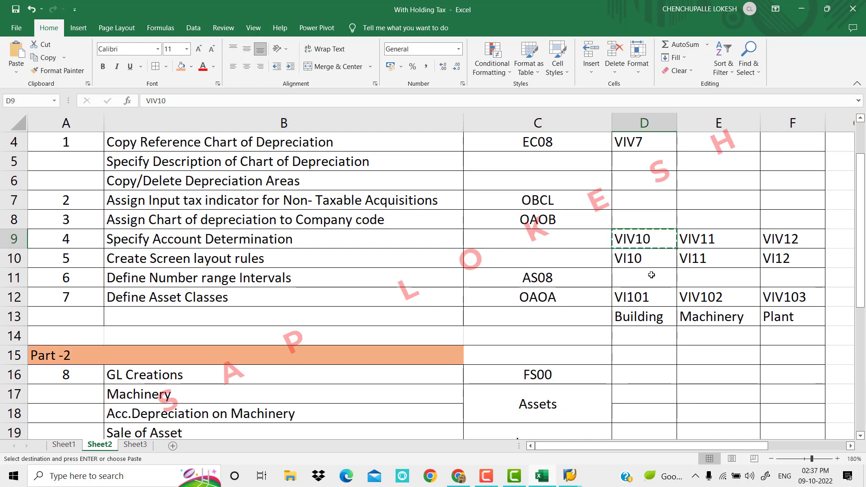
key(alt+Tab)
key(ctrl+v)
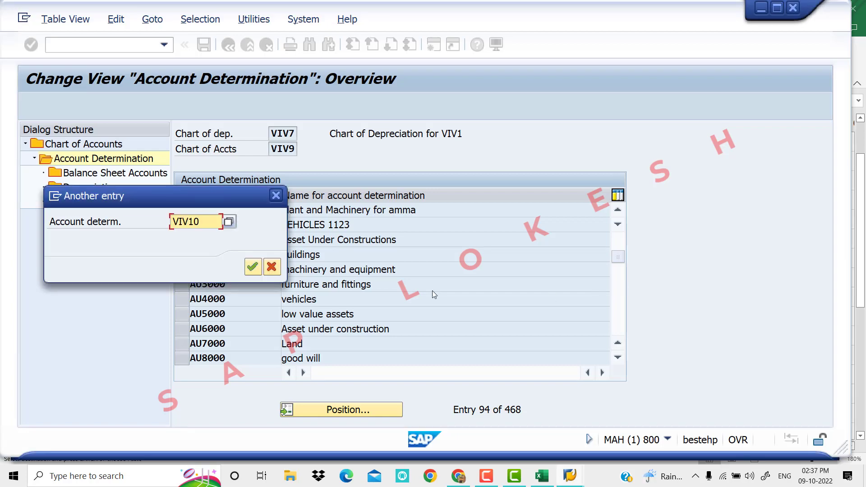
click(253, 266)
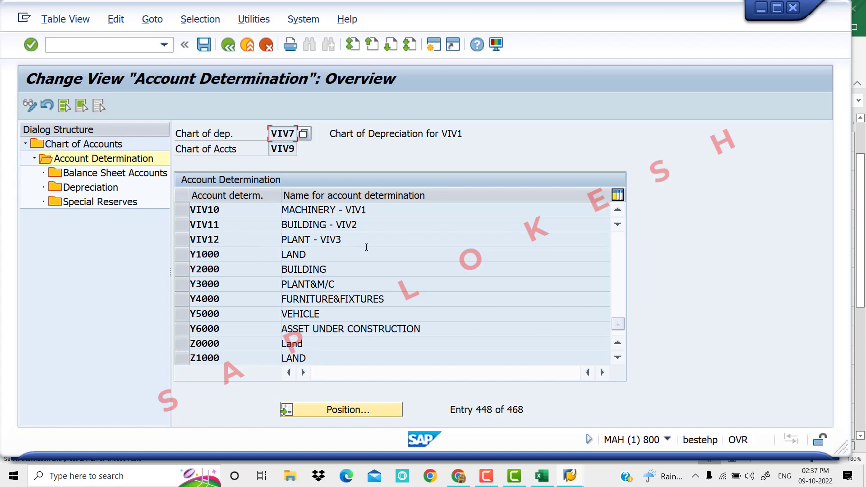
click(182, 210)
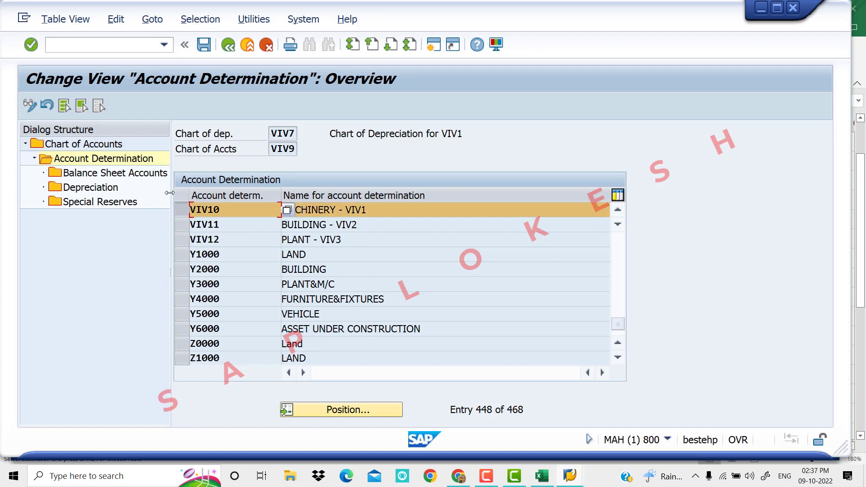
double_click(136, 178)
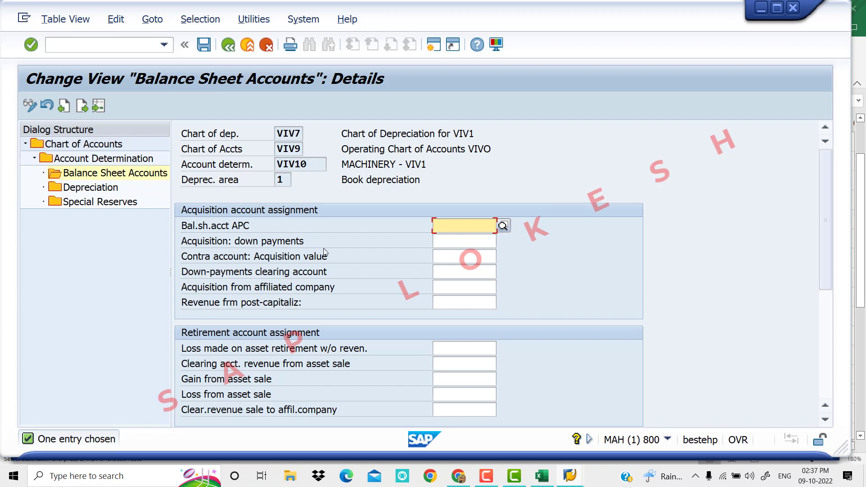
- Assign G/L account 200304 (Machinery A/C) as the balance sheet account for APC, chosen from the VIV9 account list
click(503, 226)
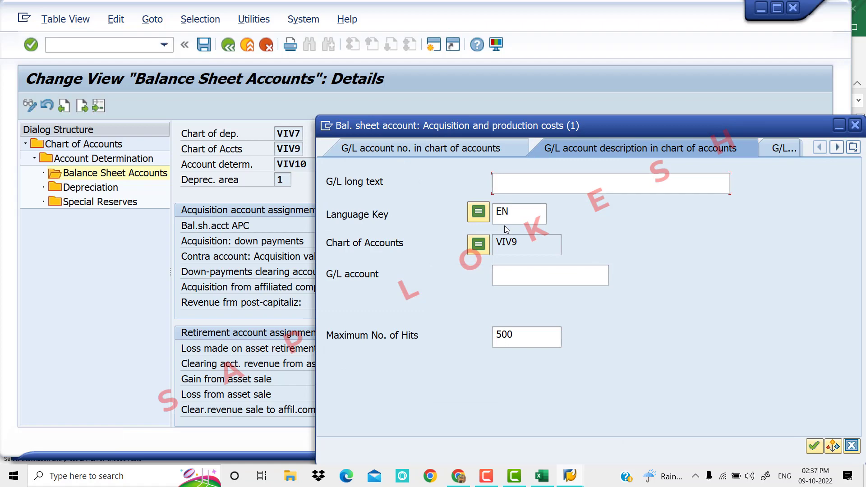
key(Return)
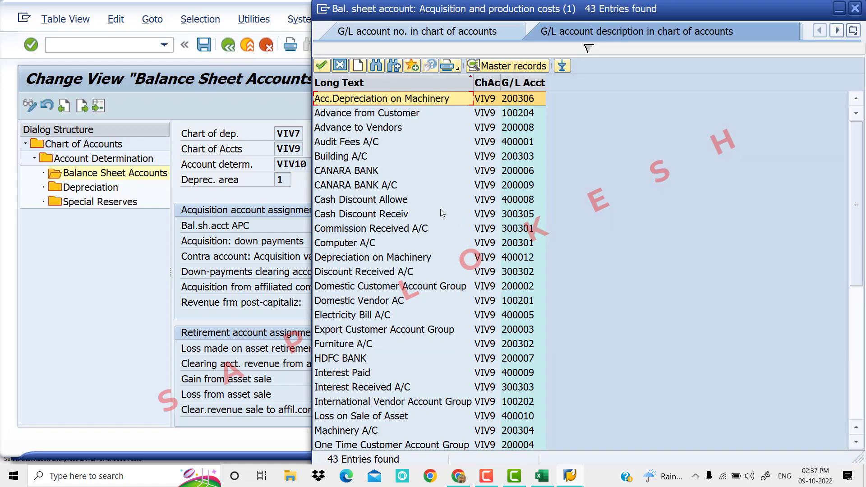
scroll(405, 350, down, 5)
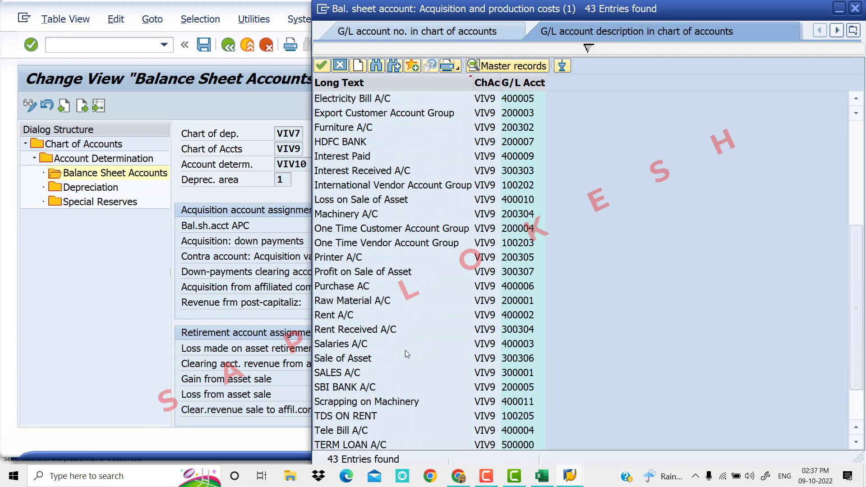
scroll(421, 335, down, 2)
scroll(421, 331, up, 4)
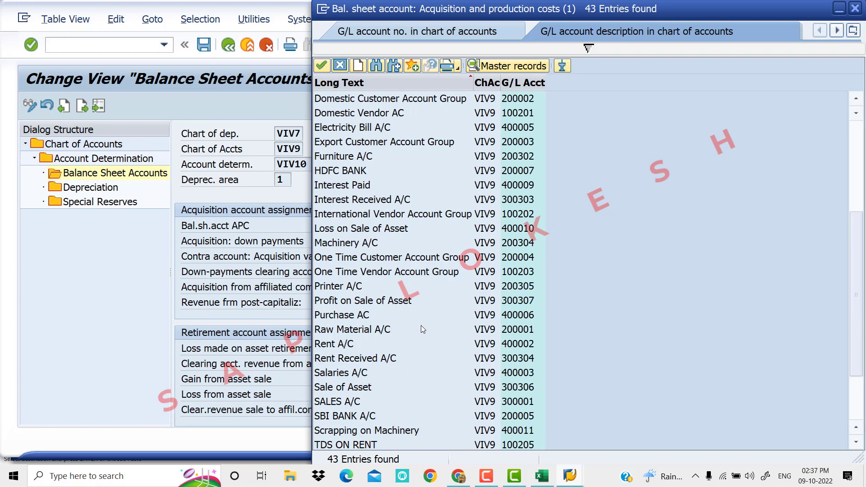
scroll(418, 316, up, 3)
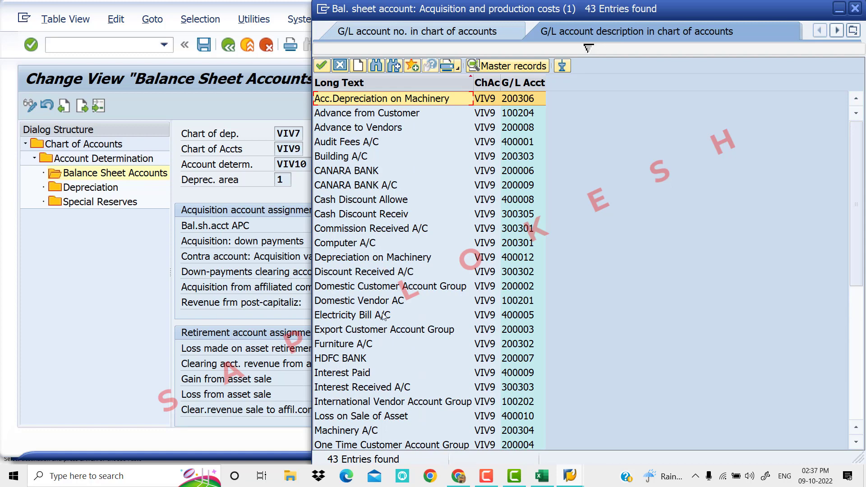
scroll(382, 316, down, 1)
scroll(367, 240, up, 1)
scroll(370, 284, down, 3)
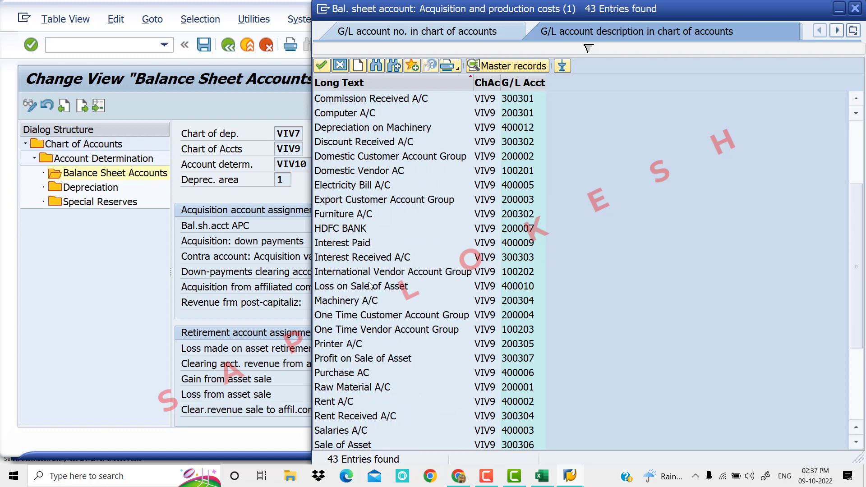
double_click(354, 301)
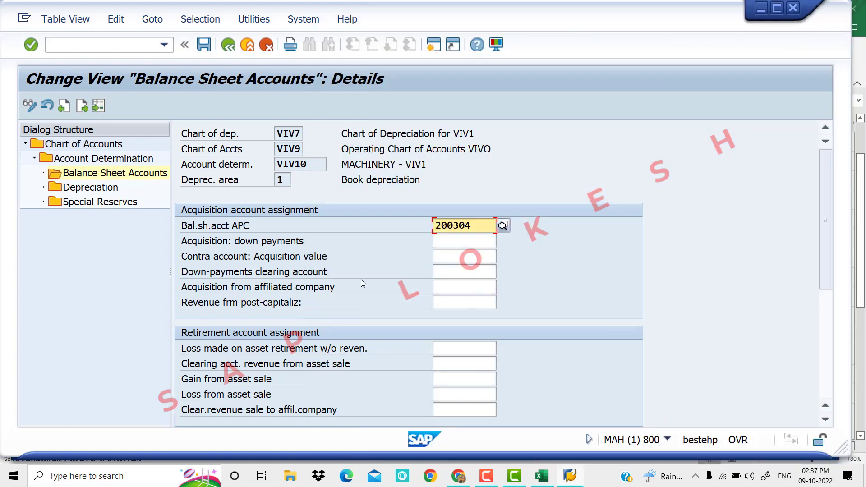
- Assign G/L account 400011 (Scrapping on Machinery) to the loss made on asset retirement without revenue
click(449, 345)
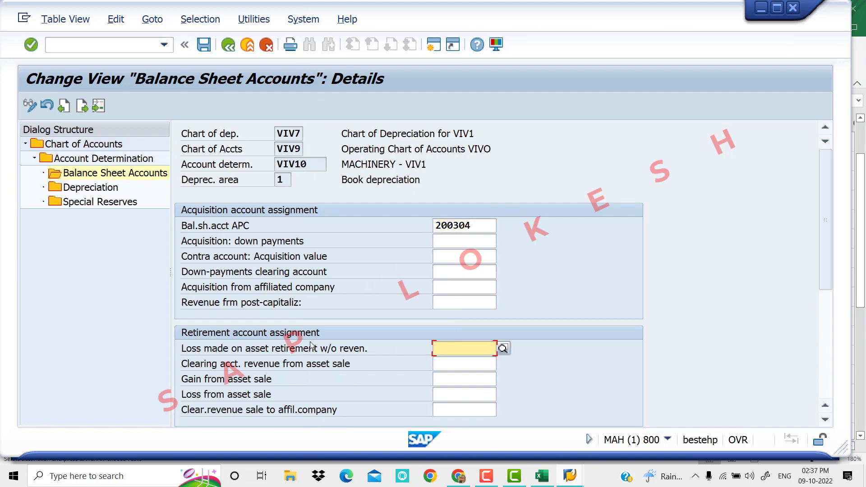
click(503, 349)
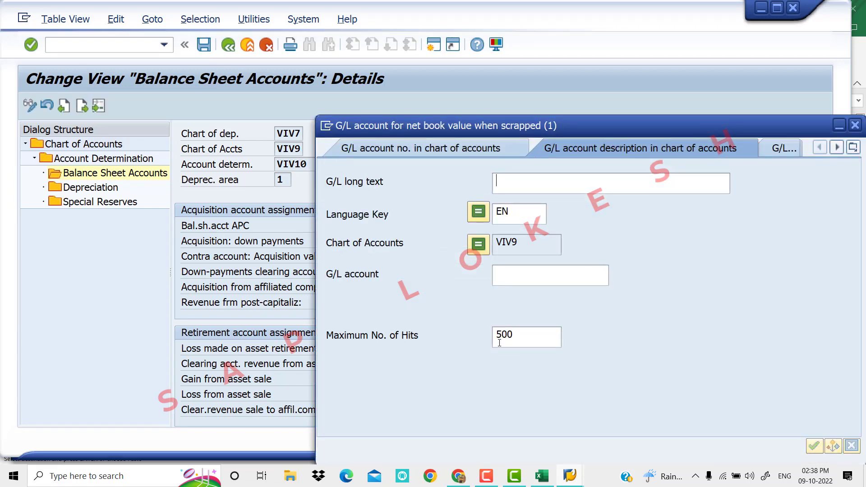
key(Return)
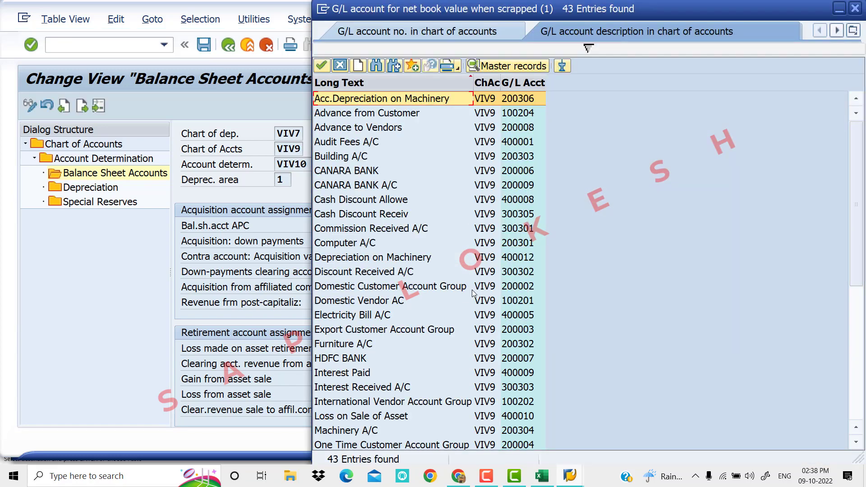
scroll(407, 234, down, 6)
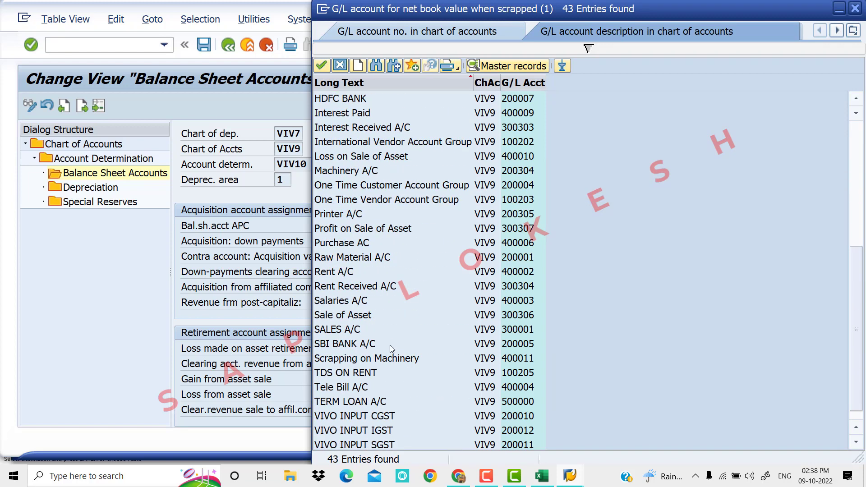
click(374, 359)
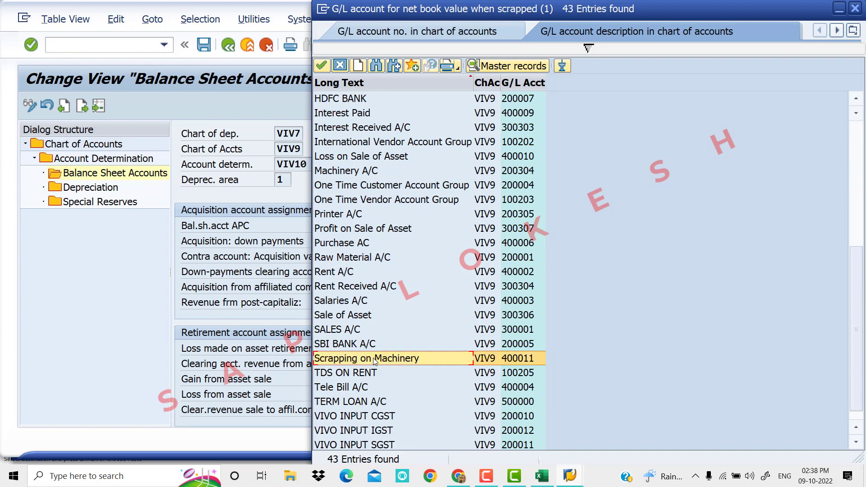
double_click(373, 359)
- Assign G/L account 300306 (Sale of Asset) as the clearing account for revenue from asset sale
click(461, 366)
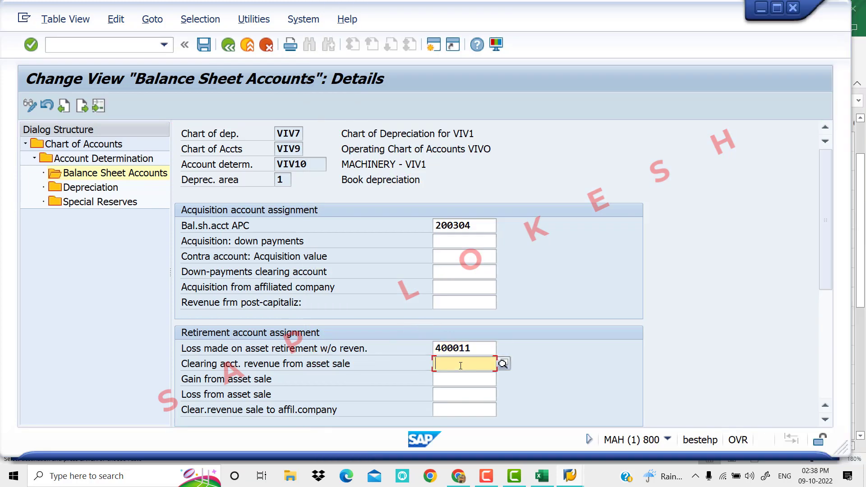
click(503, 364)
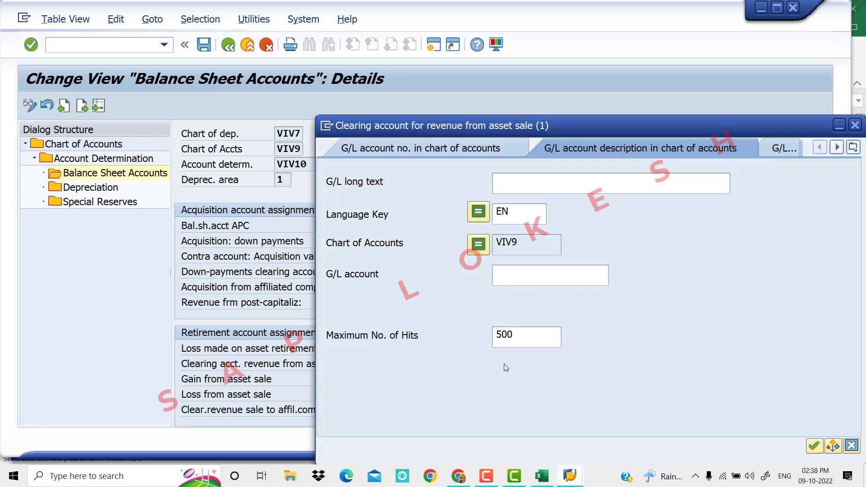
key(Return)
scroll(456, 316, down, 6)
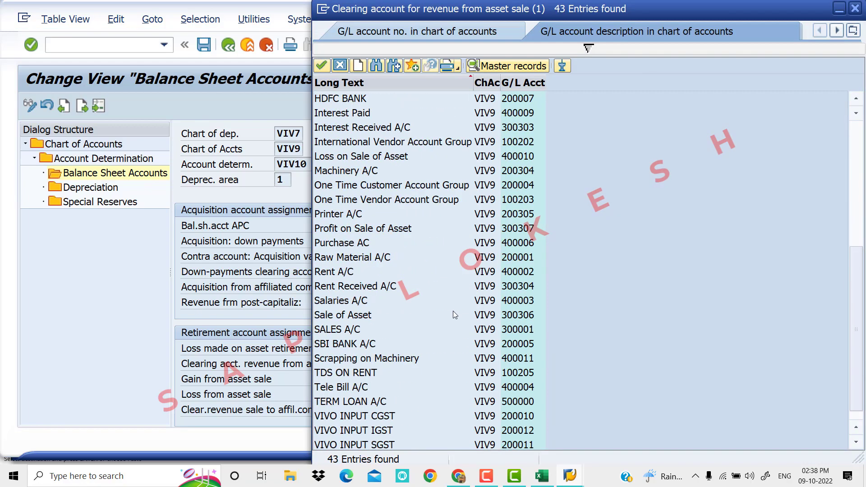
click(377, 314)
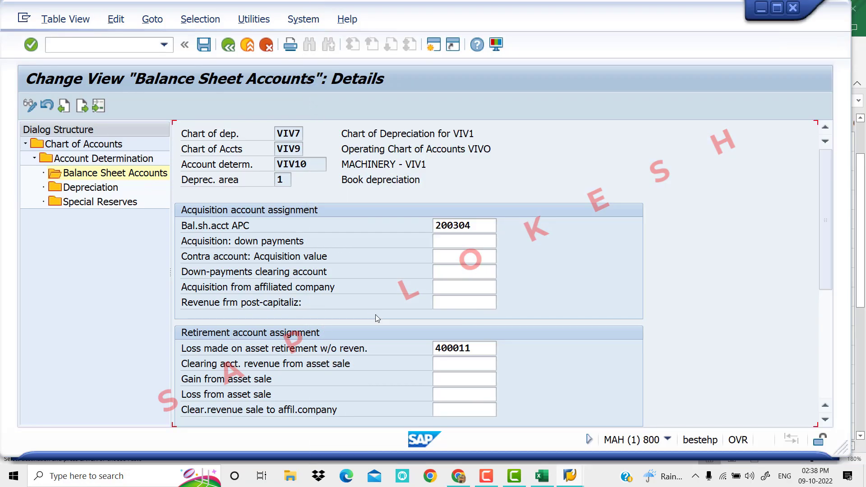
- Assign G/L account 300307 (Profit on Sale of Asset) to the gain from asset sale
click(477, 380)
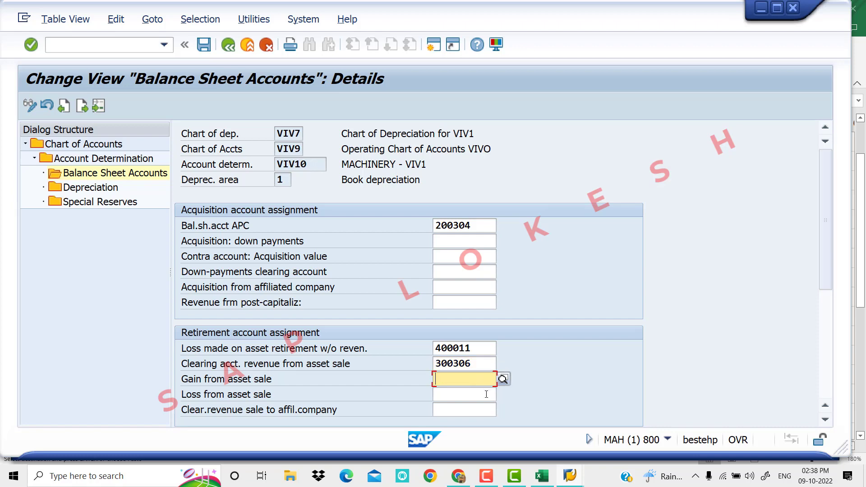
click(502, 379)
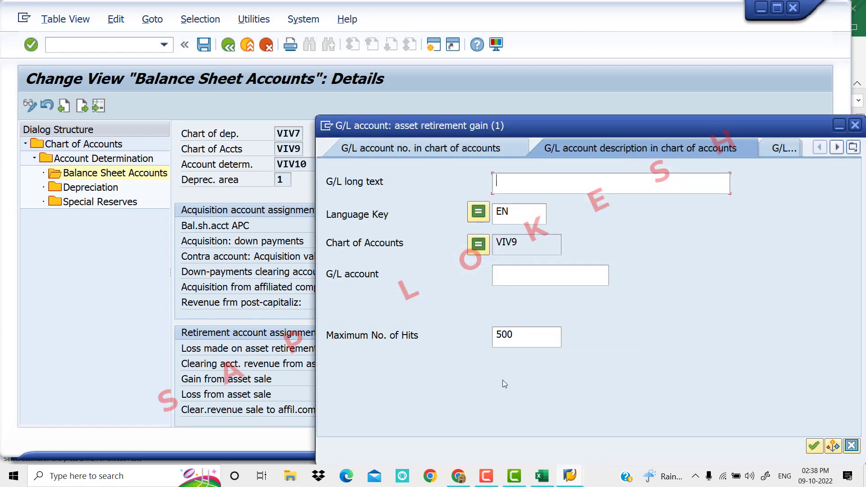
key(Return)
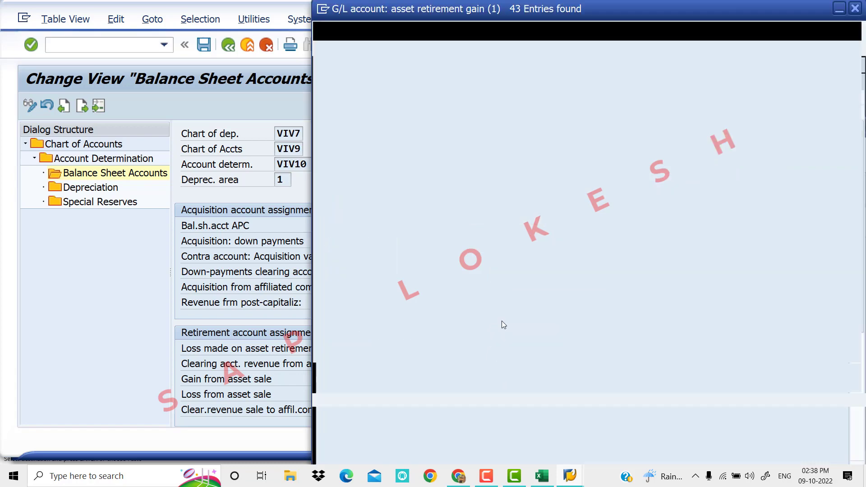
scroll(456, 307, down, 5)
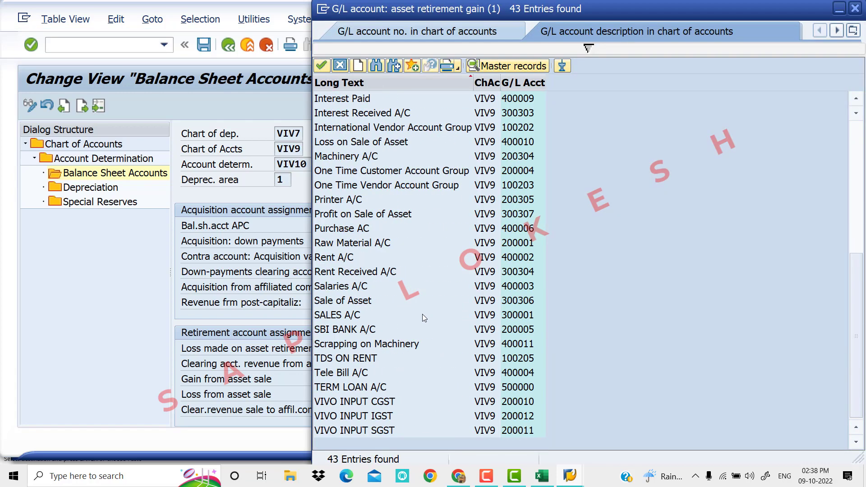
double_click(415, 215)
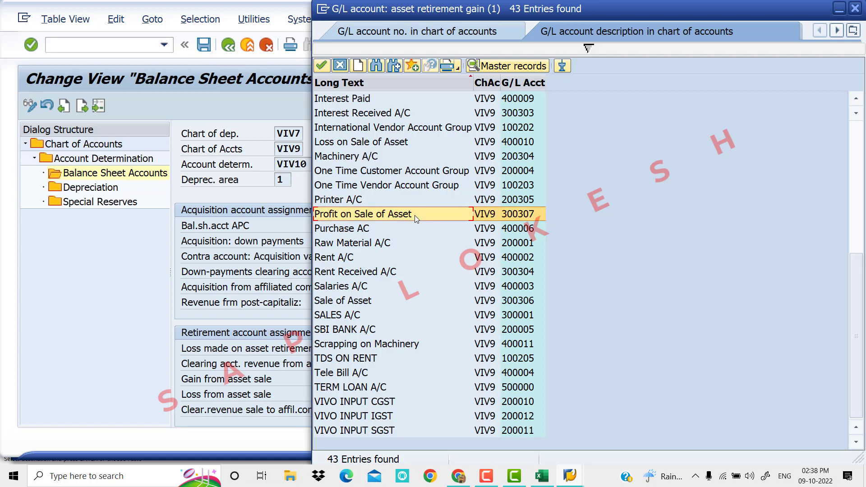
- Assign G/L account 400010 (Loss on Sale of Asset) to the loss from asset sale
click(459, 393)
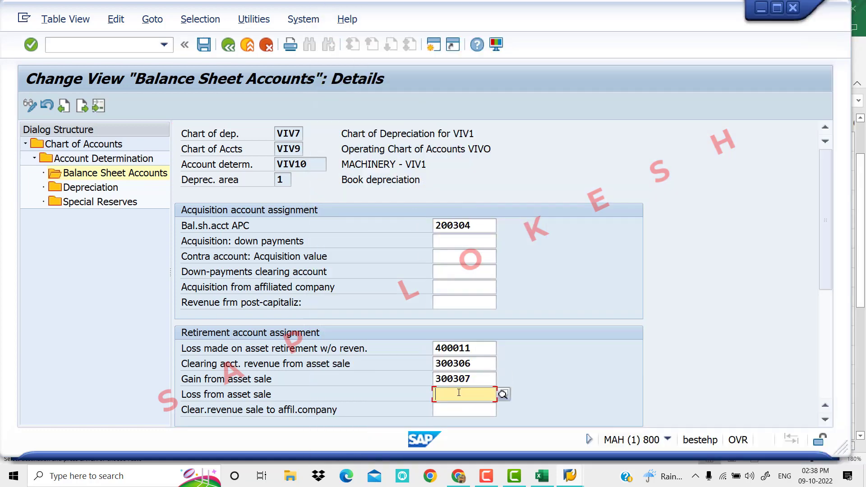
click(503, 395)
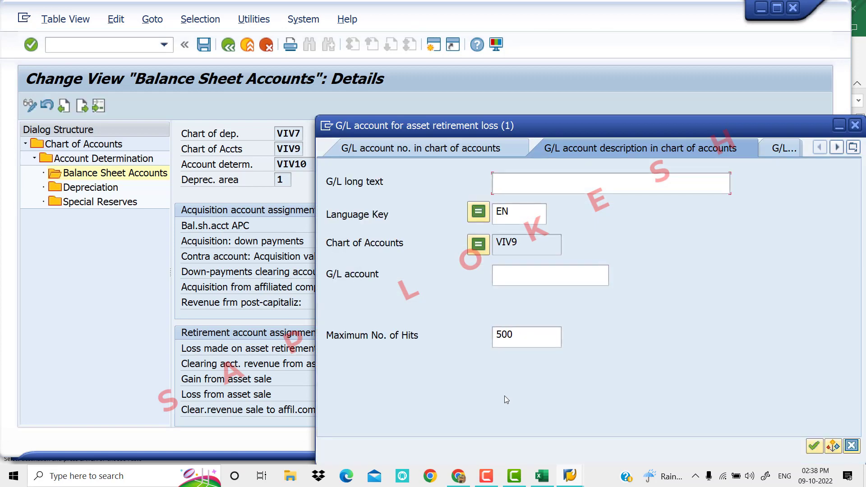
key(Return)
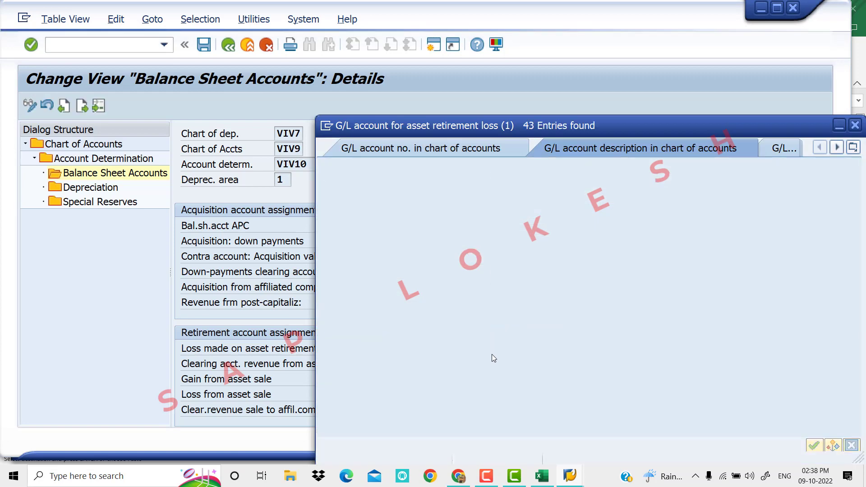
scroll(446, 313, down, 6)
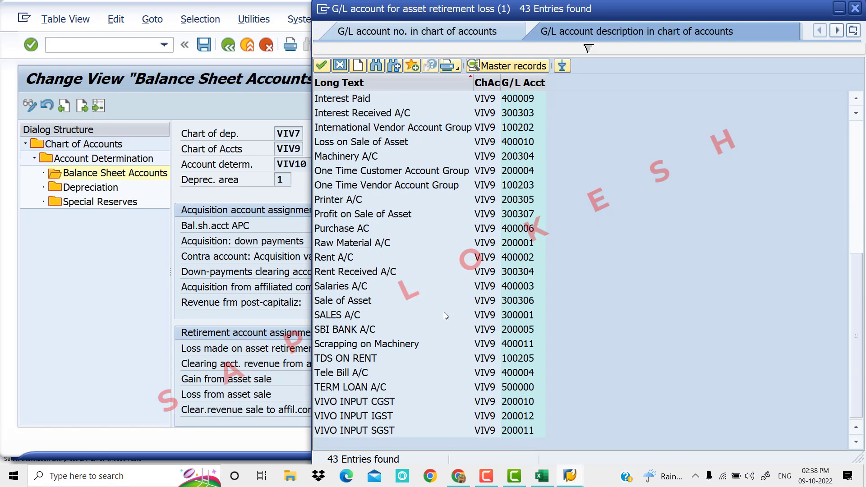
scroll(402, 347, up, 2)
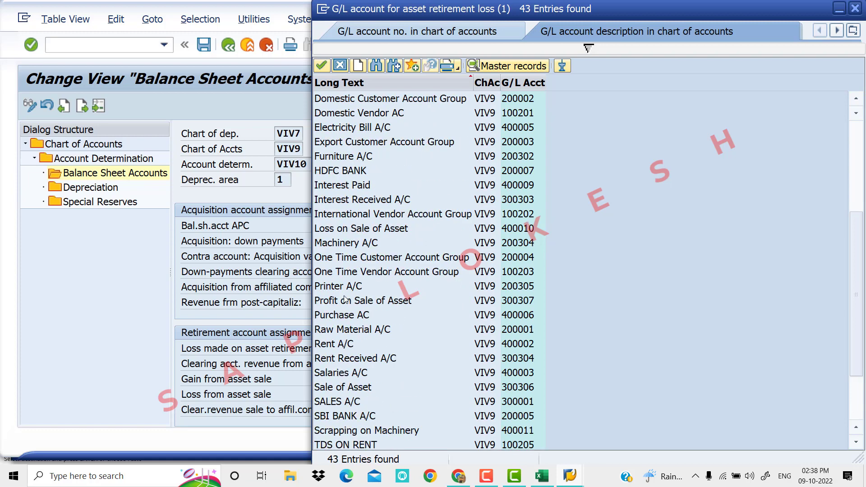
double_click(393, 229)
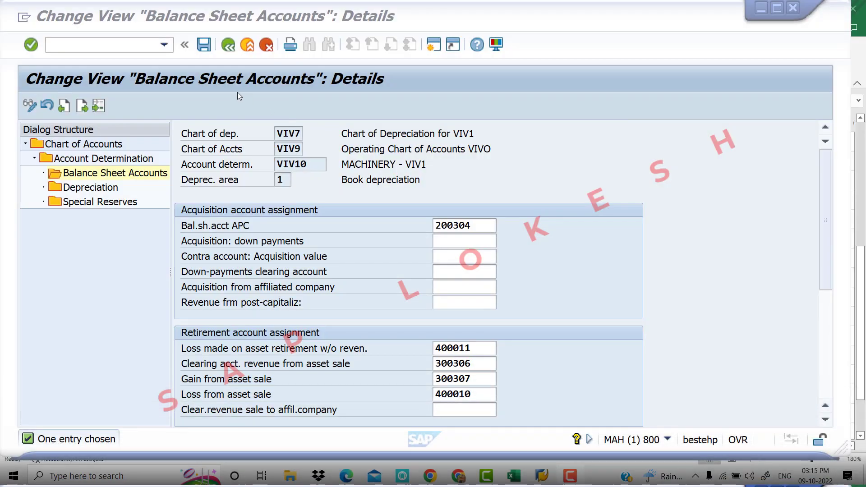
- Open VIV10's Depreciation accounts and assign 200306 (Acc.Depreciation on Machinery) as the accumulated depreciation account for ordinary depreciation
double_click(91, 188)
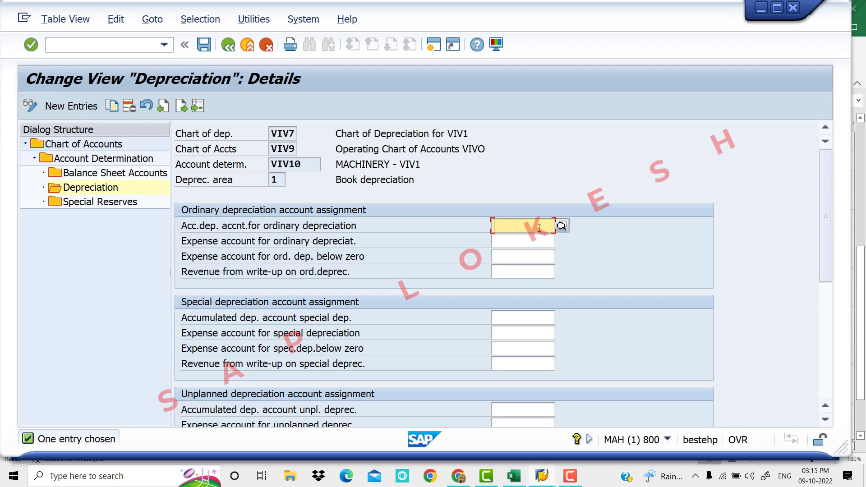
click(562, 225)
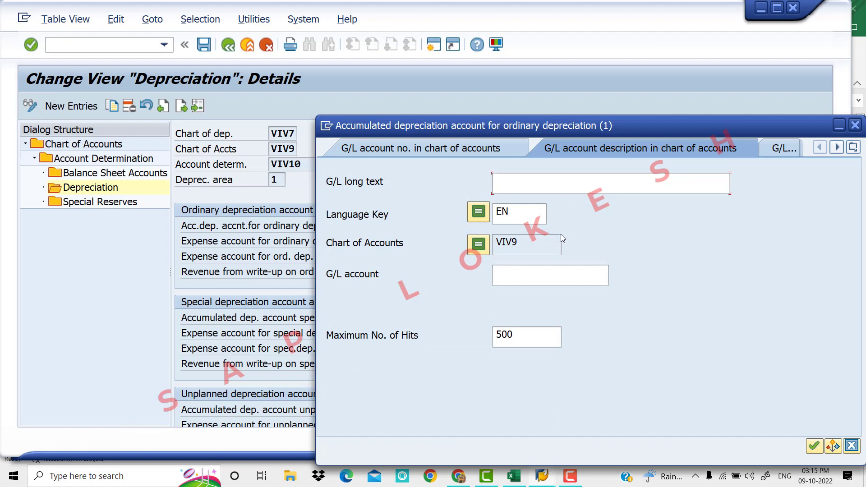
key(Return)
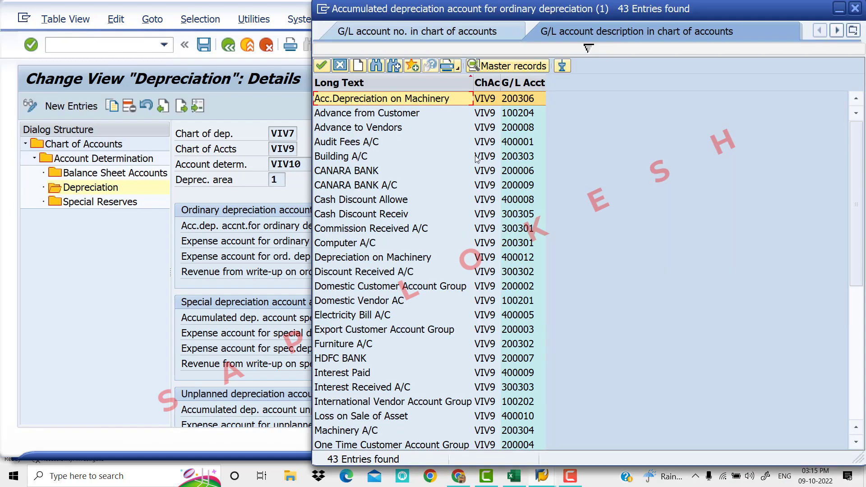
double_click(443, 100)
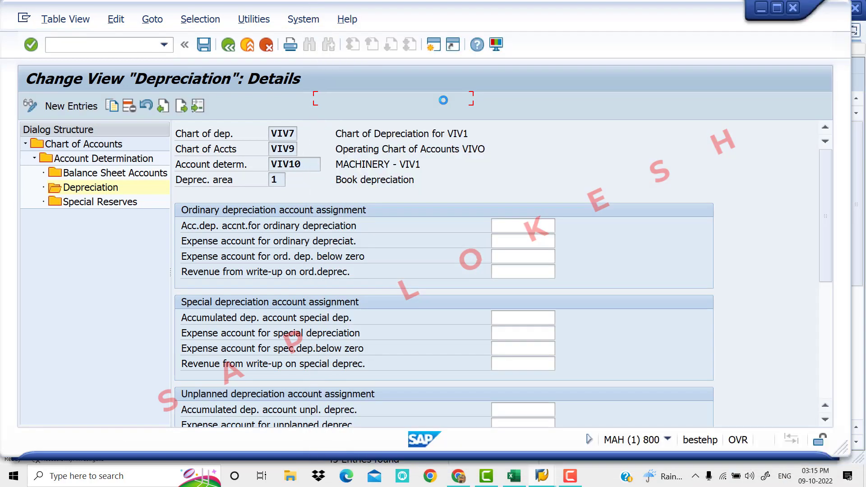
- Assign G/L account 400012 (Depreciation on Machinery) as the expense account for ordinary depreciation
click(505, 242)
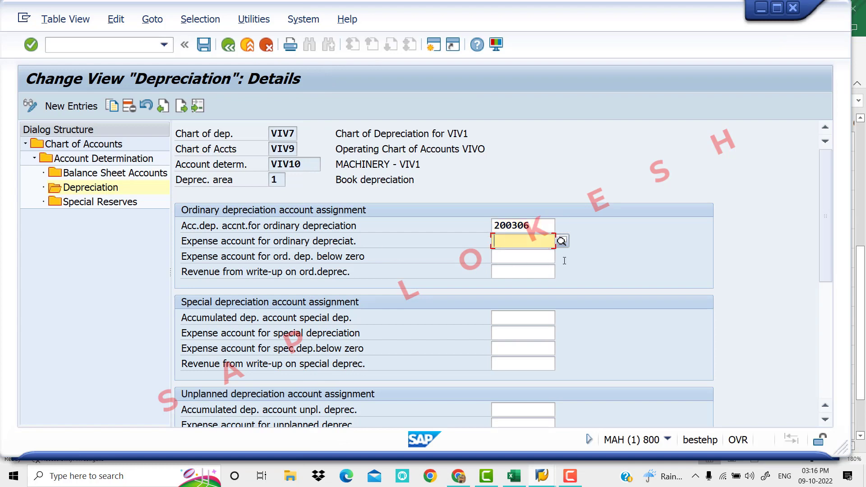
click(561, 243)
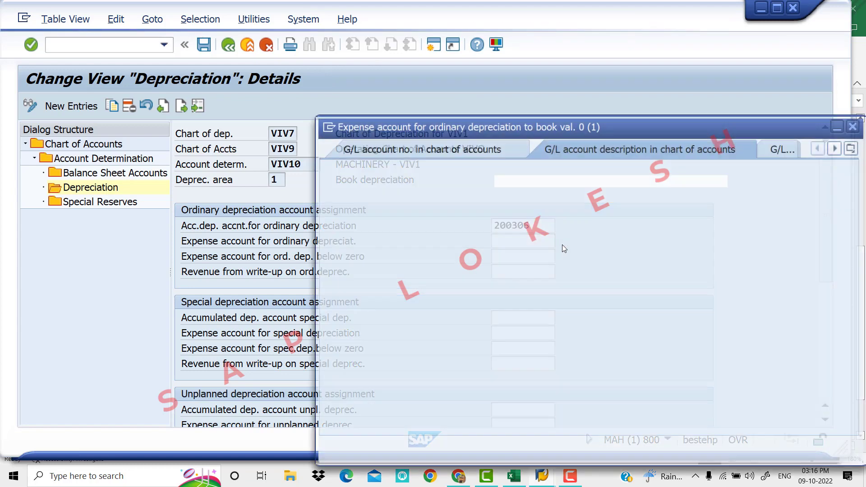
key(Return)
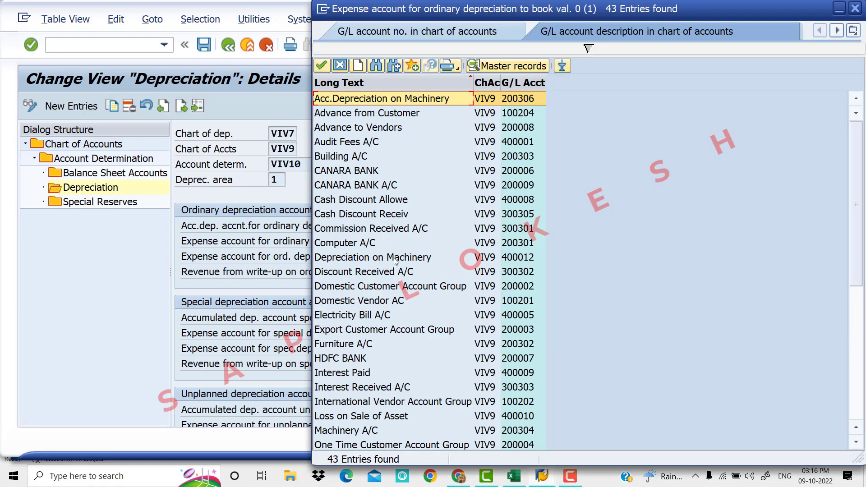
double_click(394, 258)
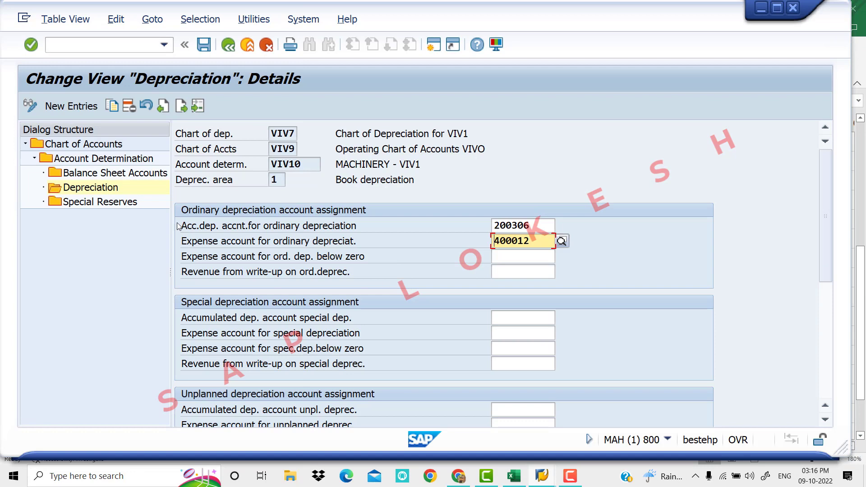
- Save the VIV10 account assignments under a new customizing request with the short description "Asset Accounting"
click(204, 45)
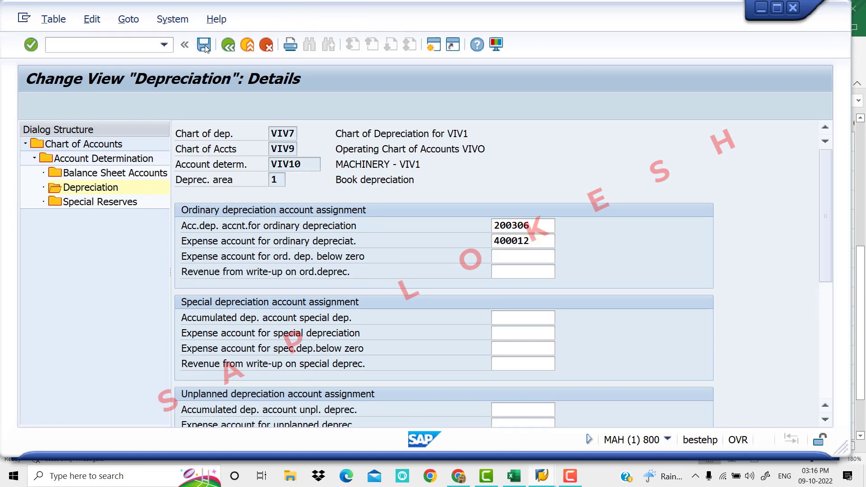
click(41, 312)
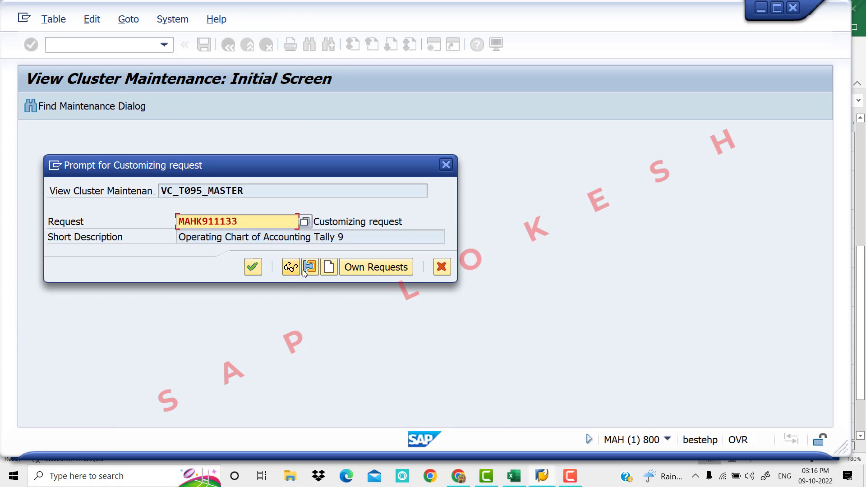
click(328, 268)
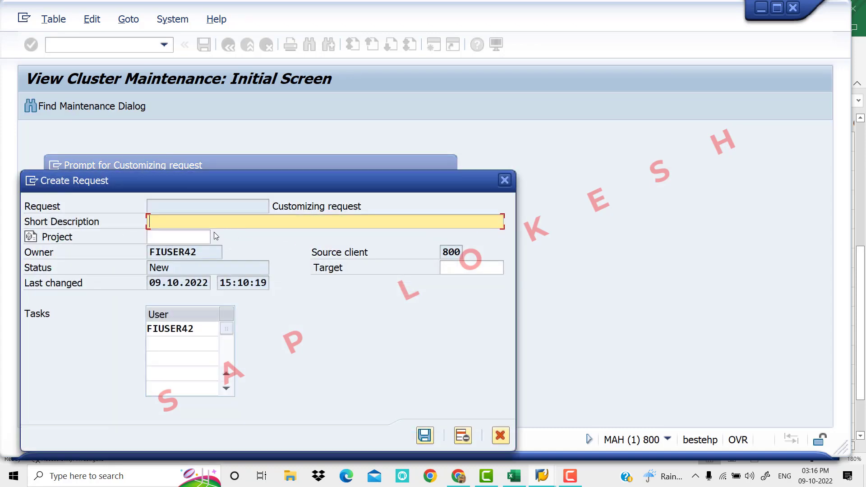
text(Asset Accounting)
key(Return)
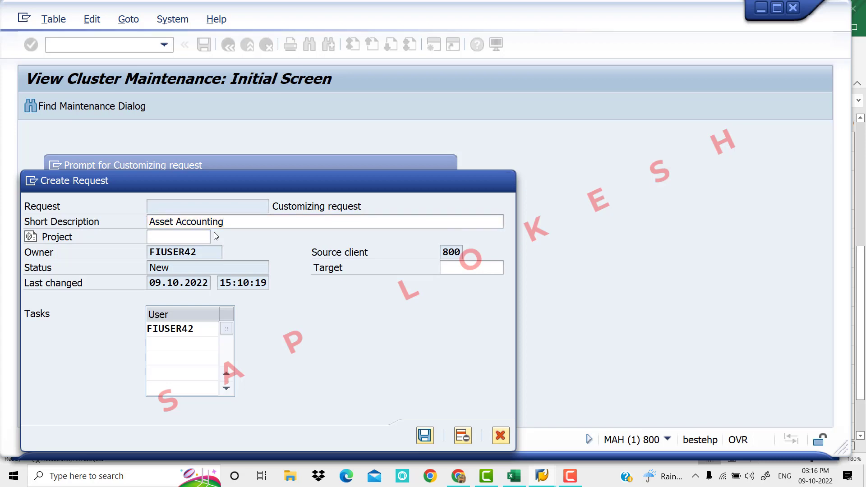
click(247, 268)
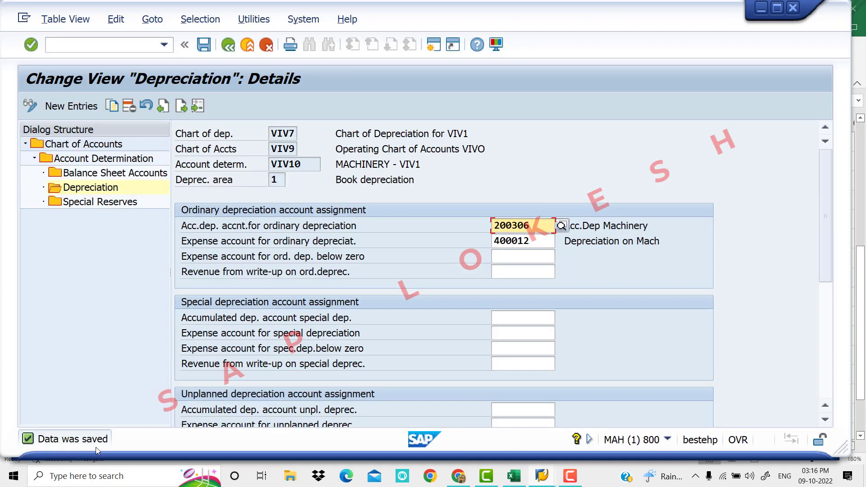
- Switch to the Excel configuration checklist and review the Part-2 G/L creation and assignment items alongside the Part-1 and Part-3 steps
click(515, 477)
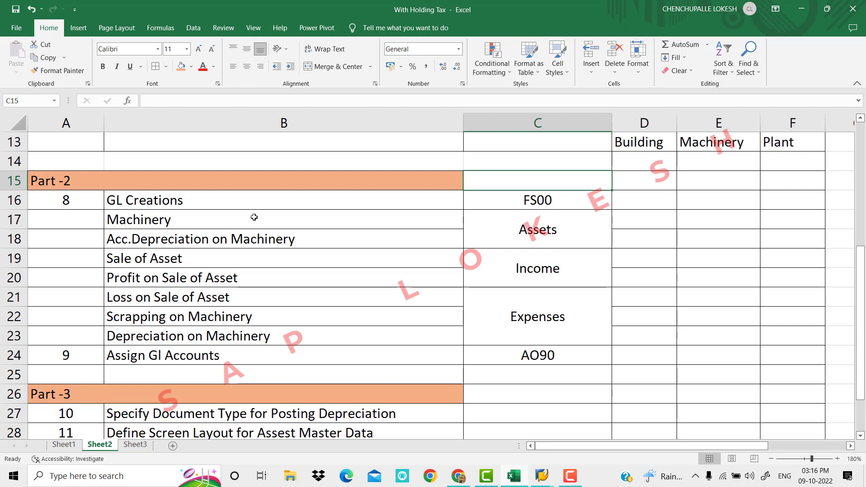
drag(242, 218, 257, 332)
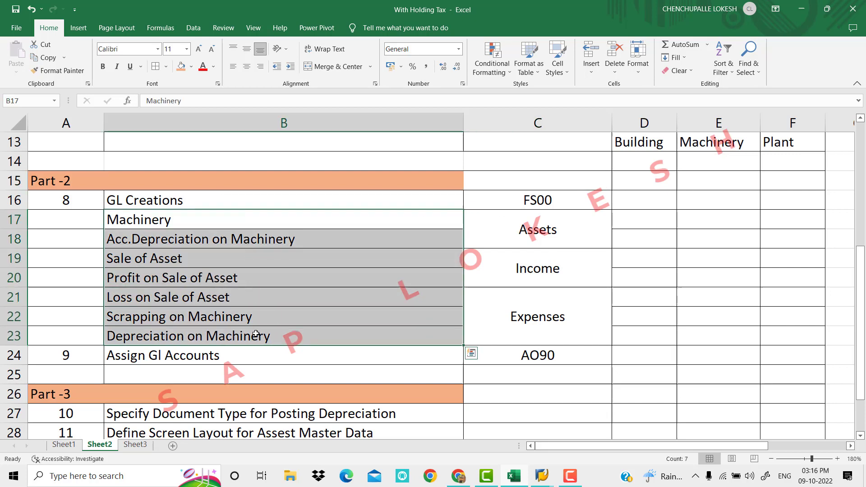
click(233, 357)
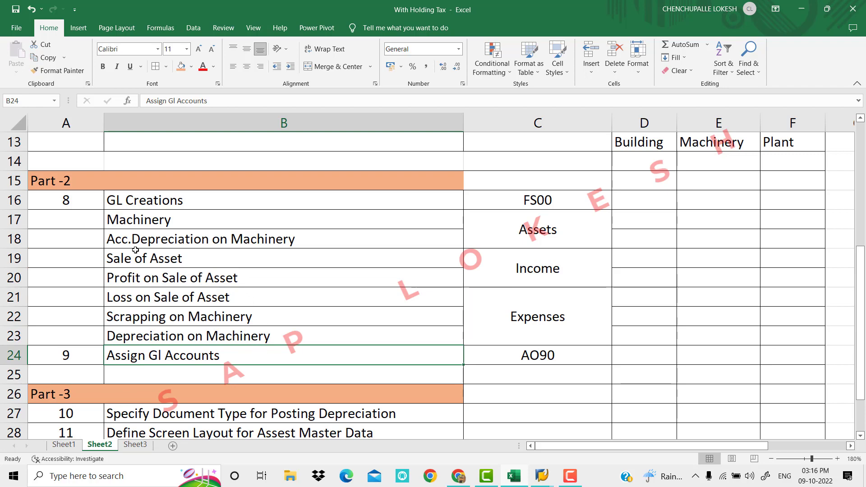
scroll(286, 256, up, 4)
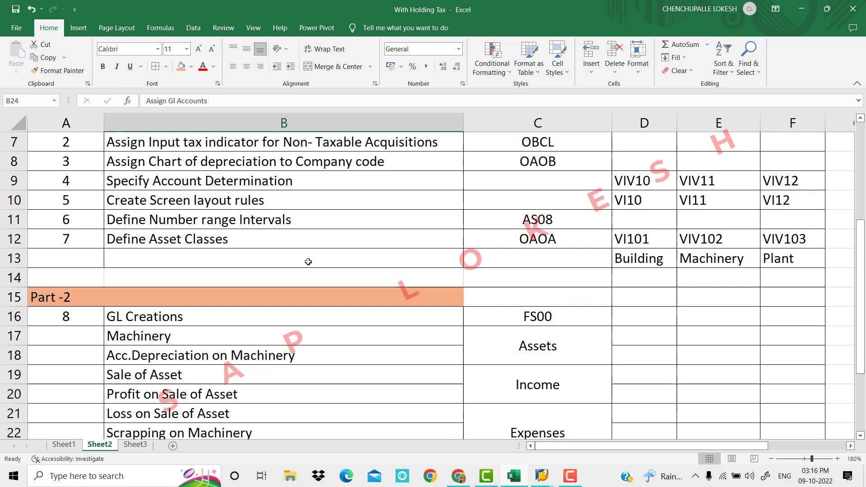
scroll(308, 262, down, 5)
scroll(308, 262, down, 2)
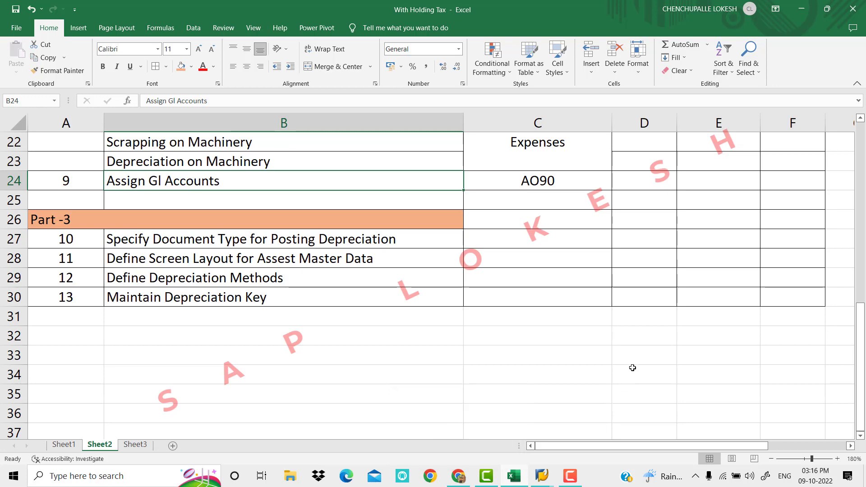
scroll(345, 313, up, 7)
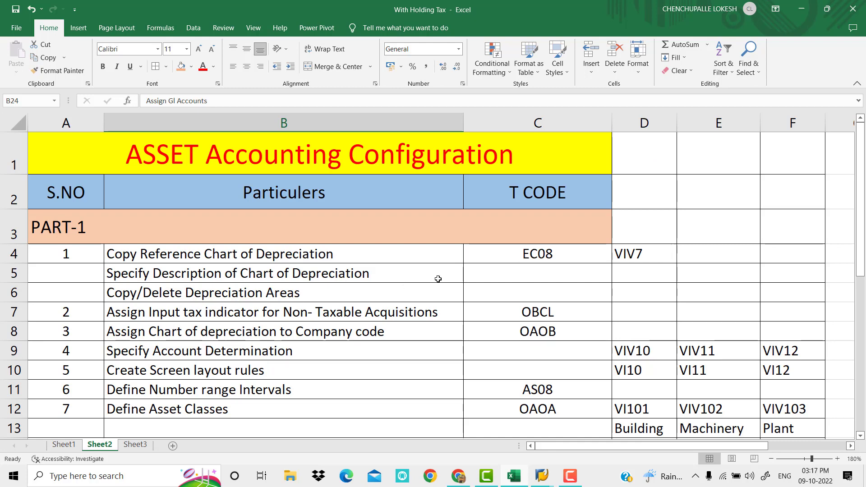
scroll(438, 279, down, 4)
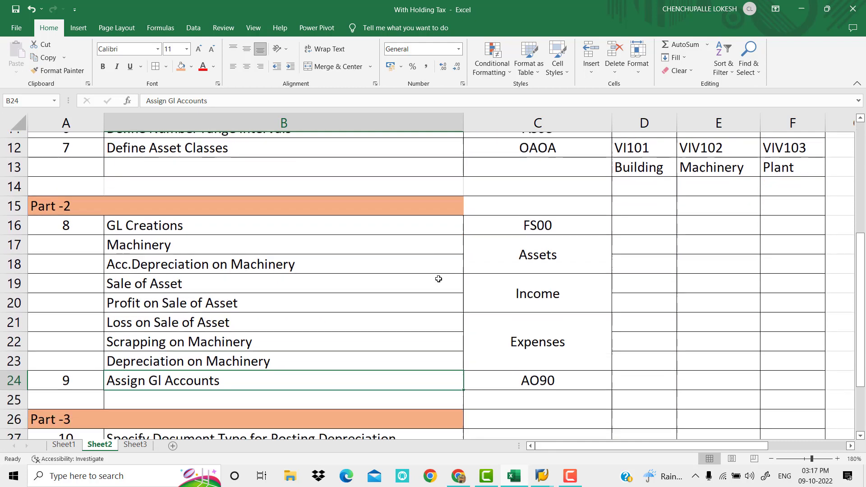